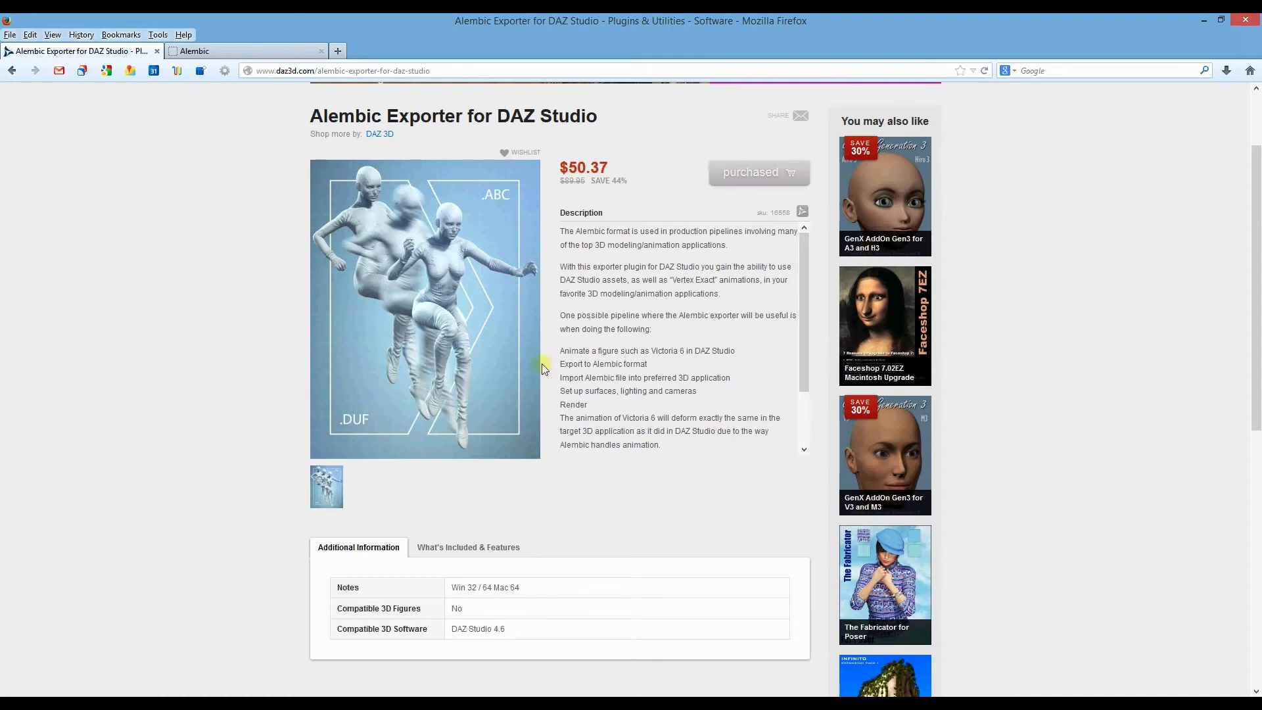
# Read through the Alembic website's home page and return to the Alembic Exporter for DAZ Studio product page
pyautogui.click(225, 47)
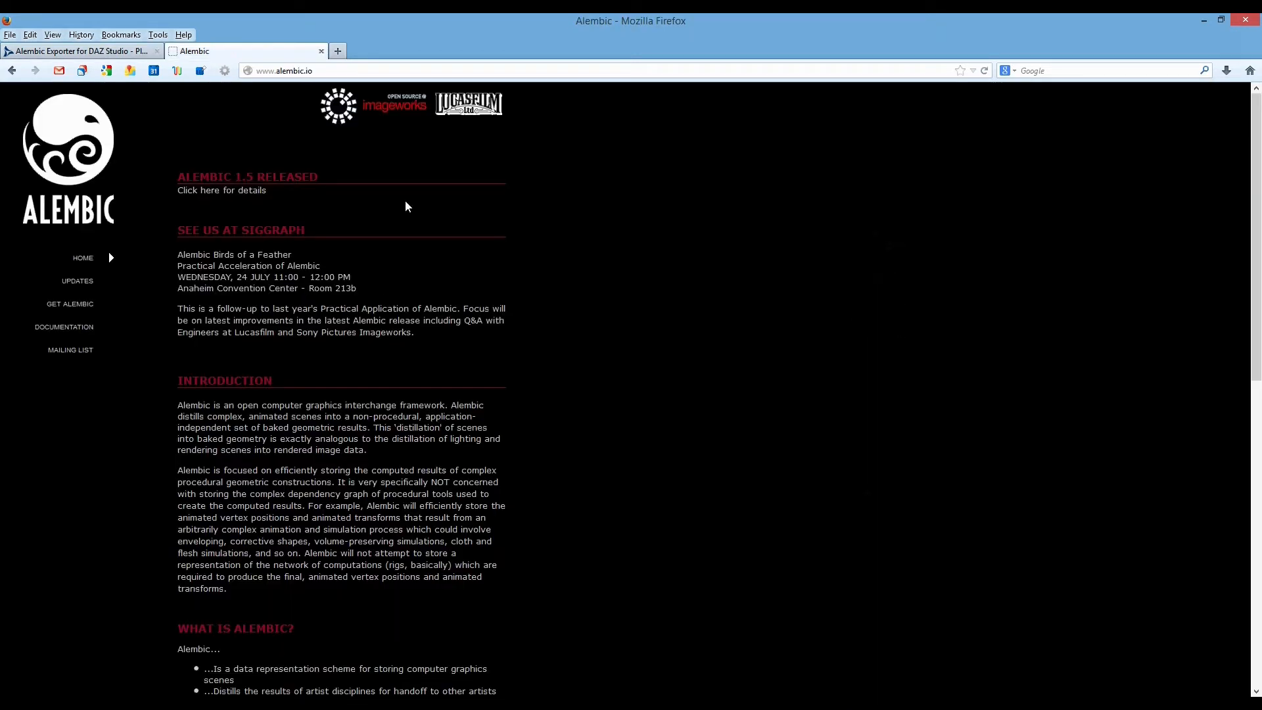
pyautogui.scroll(-7, 380, 325)
pyautogui.scroll(7, 379, 325)
pyautogui.click(124, 51)
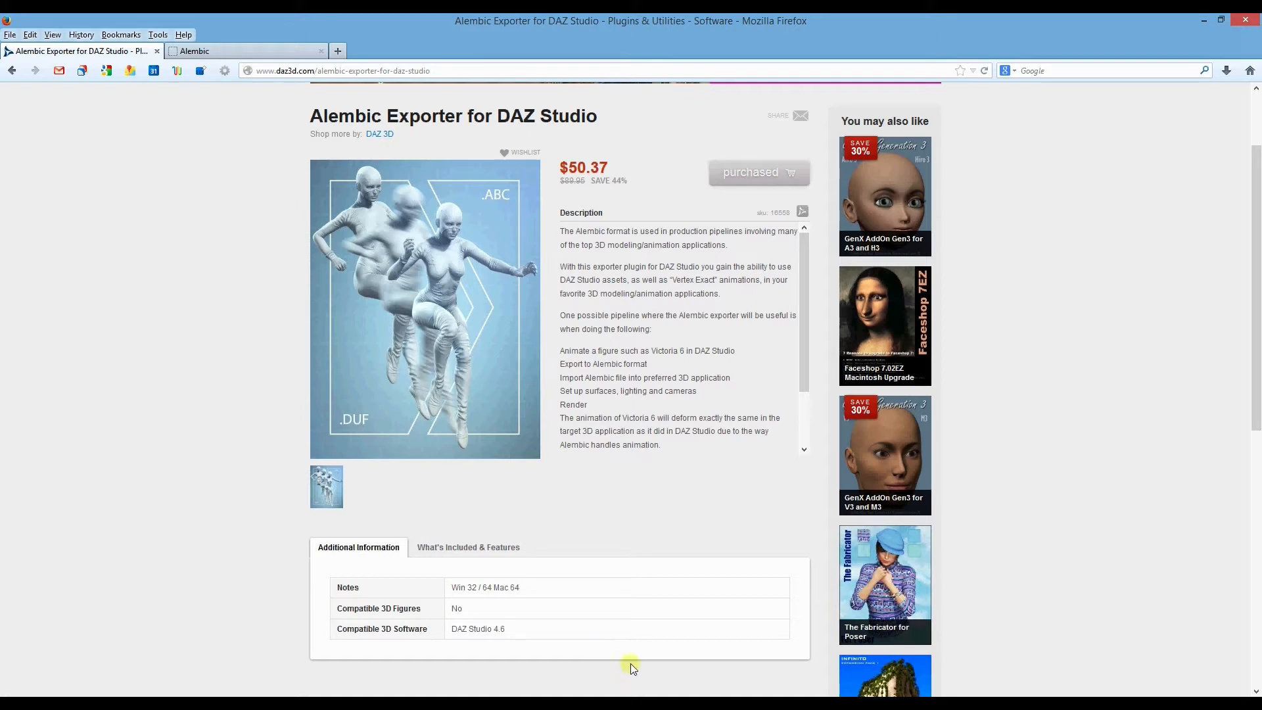
# Switch to modo and scrub the imported figure's animation from frame 0 to frame 6
pyautogui.moveTo(682, 696)
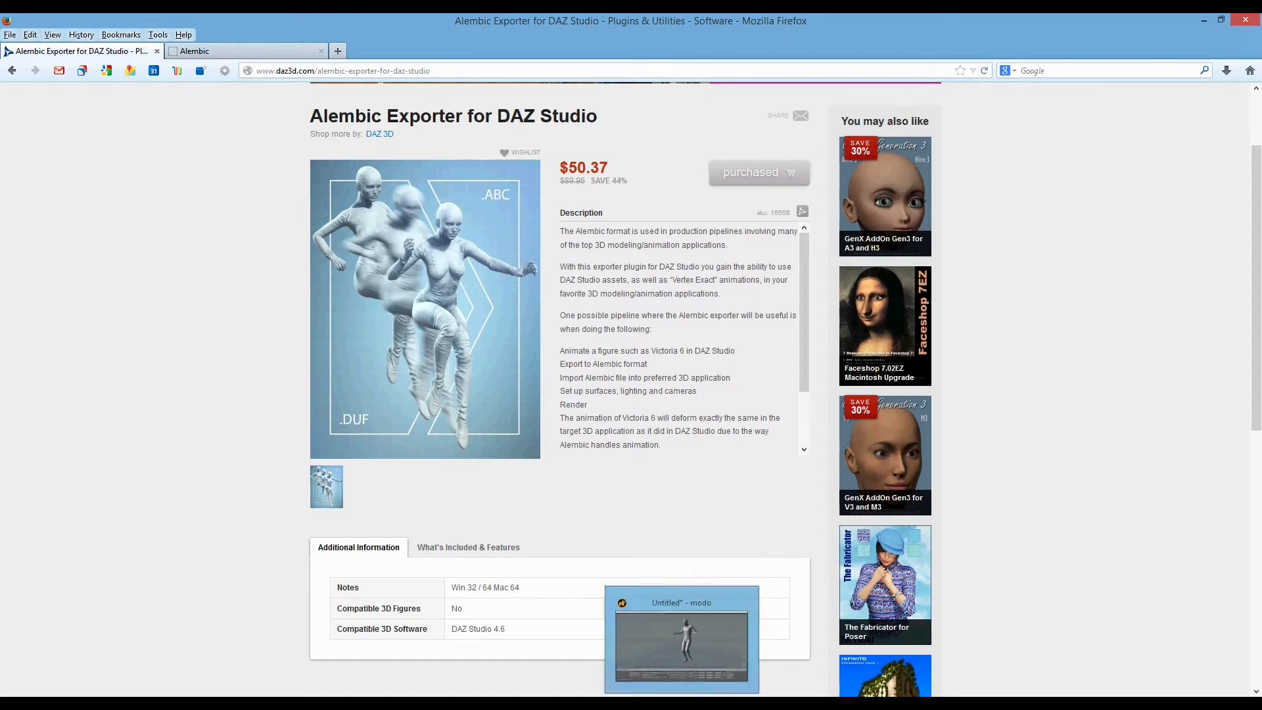
pyautogui.click(682, 697)
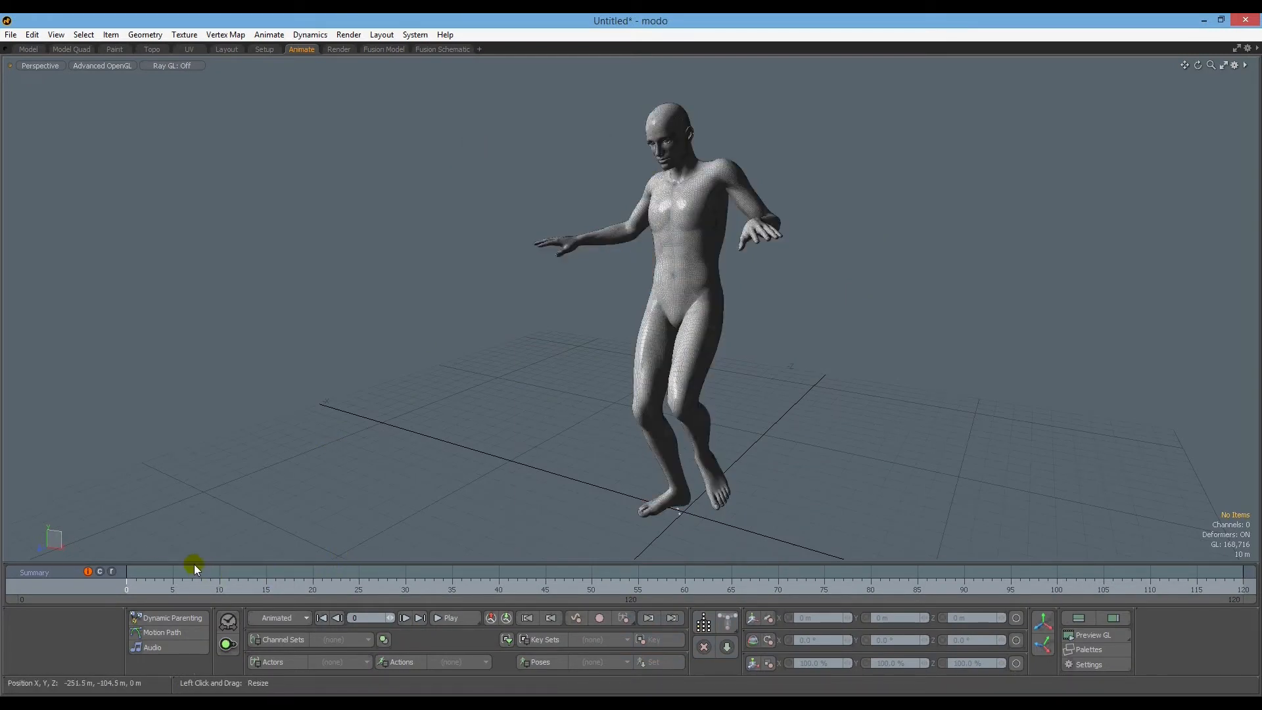
pyautogui.moveTo(131, 586); pyautogui.dragTo(187, 649)
pyautogui.click(832, 251)
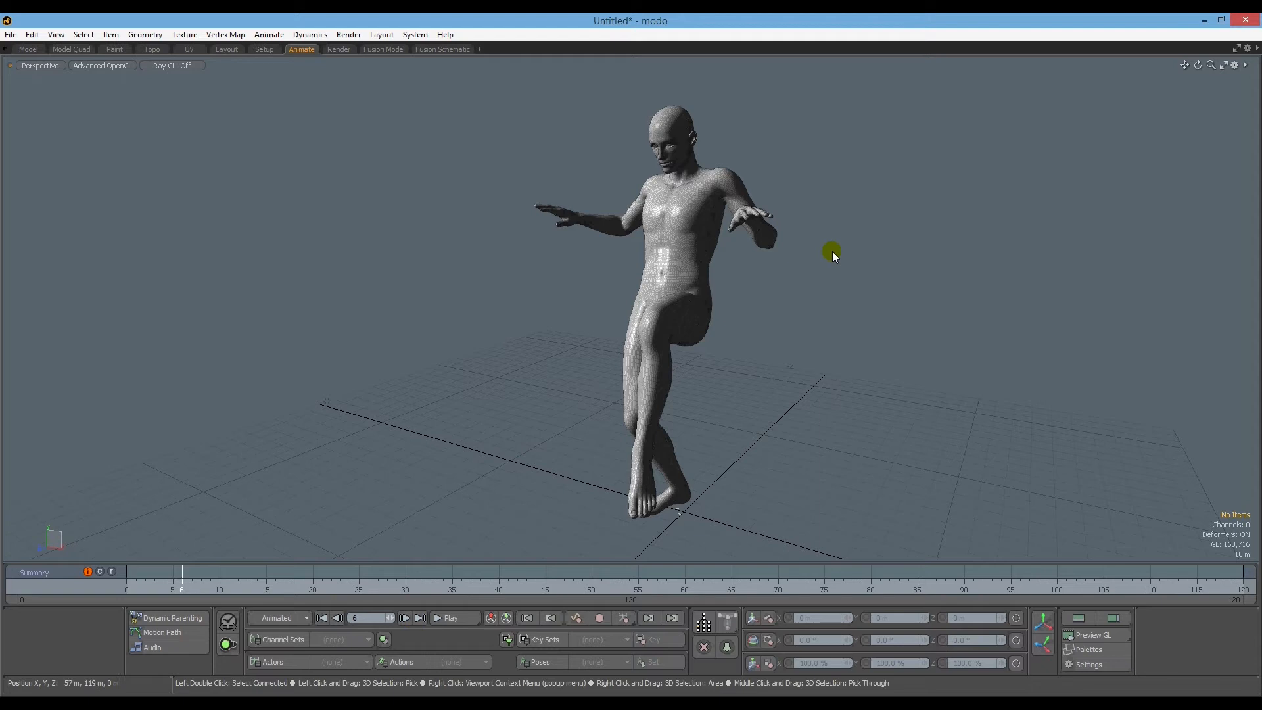
# Switch to DAZ Studio and bring up the aniMate2 track for the Genesis 2 Male figure
pyautogui.click(1198, 21)
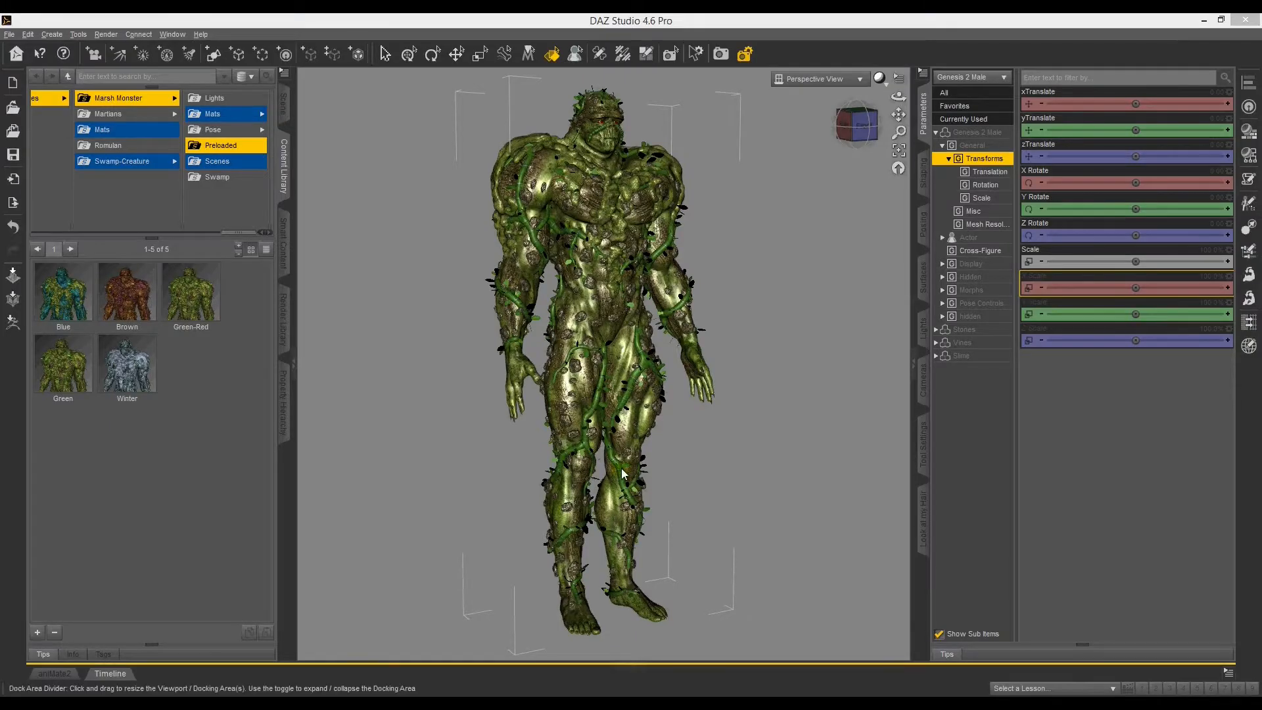
pyautogui.moveTo(863, 127); pyautogui.dragTo(634, 361)
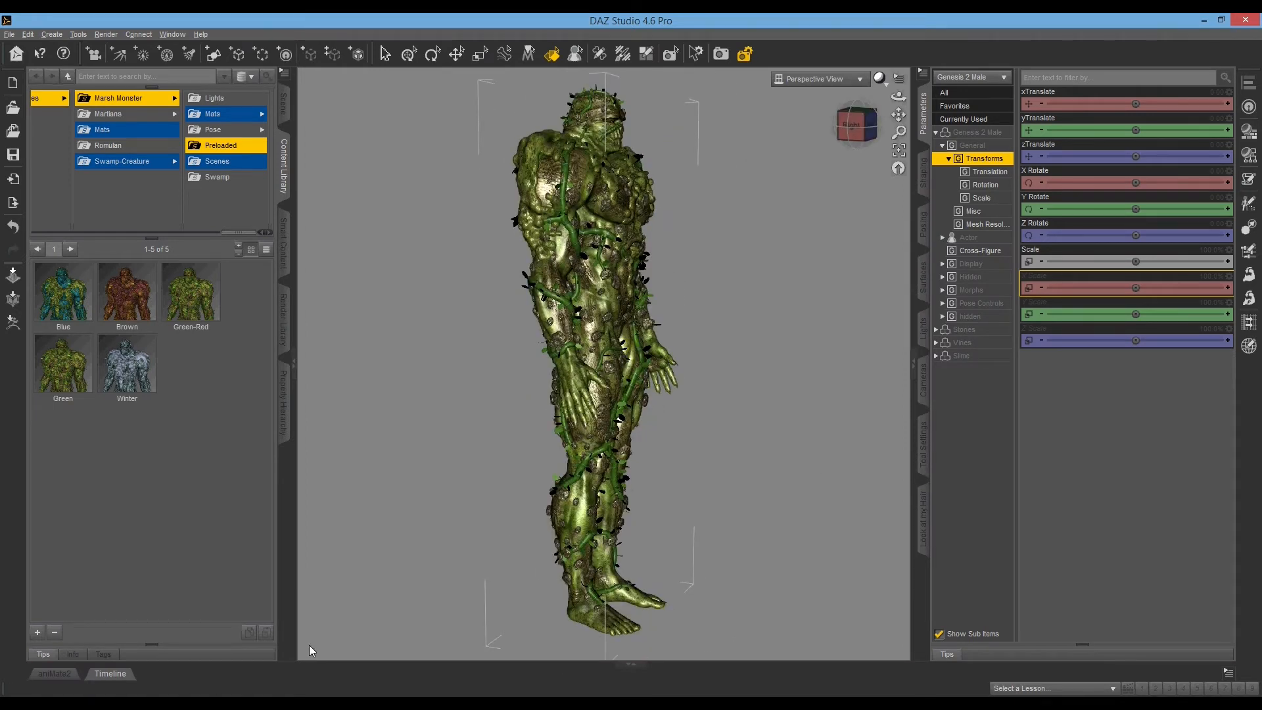
pyautogui.click(631, 665)
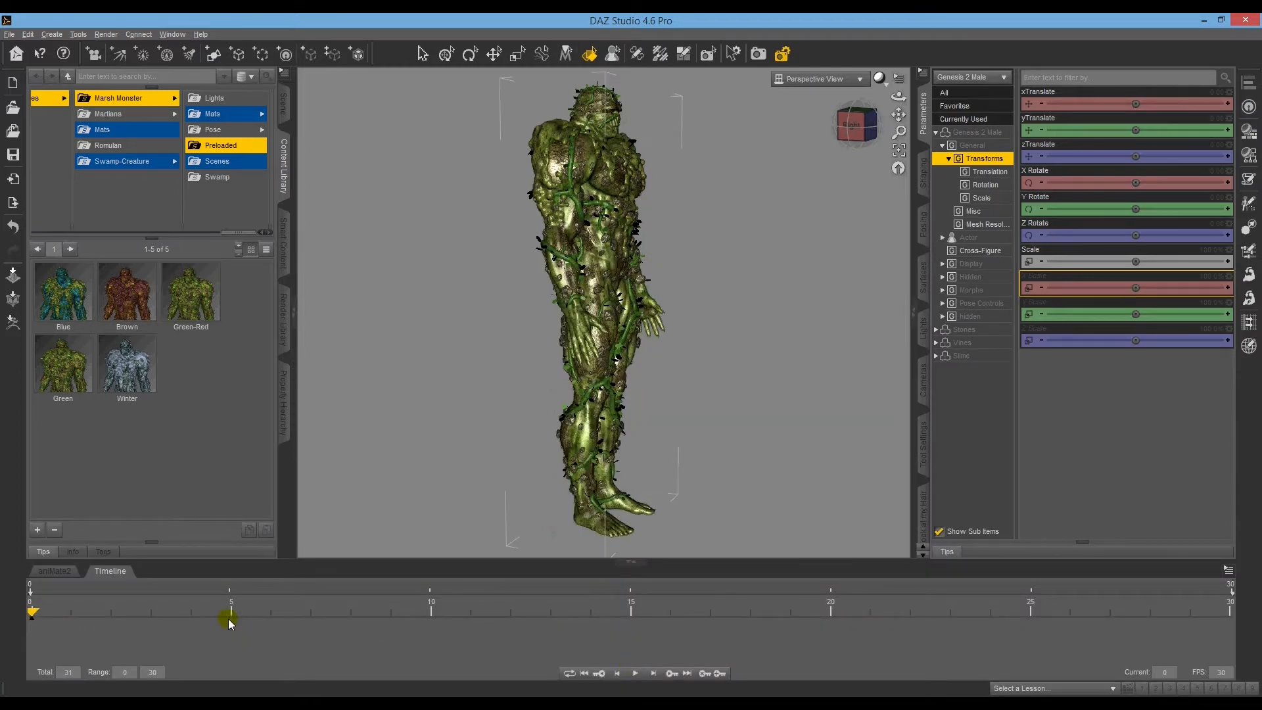
pyautogui.click(54, 570)
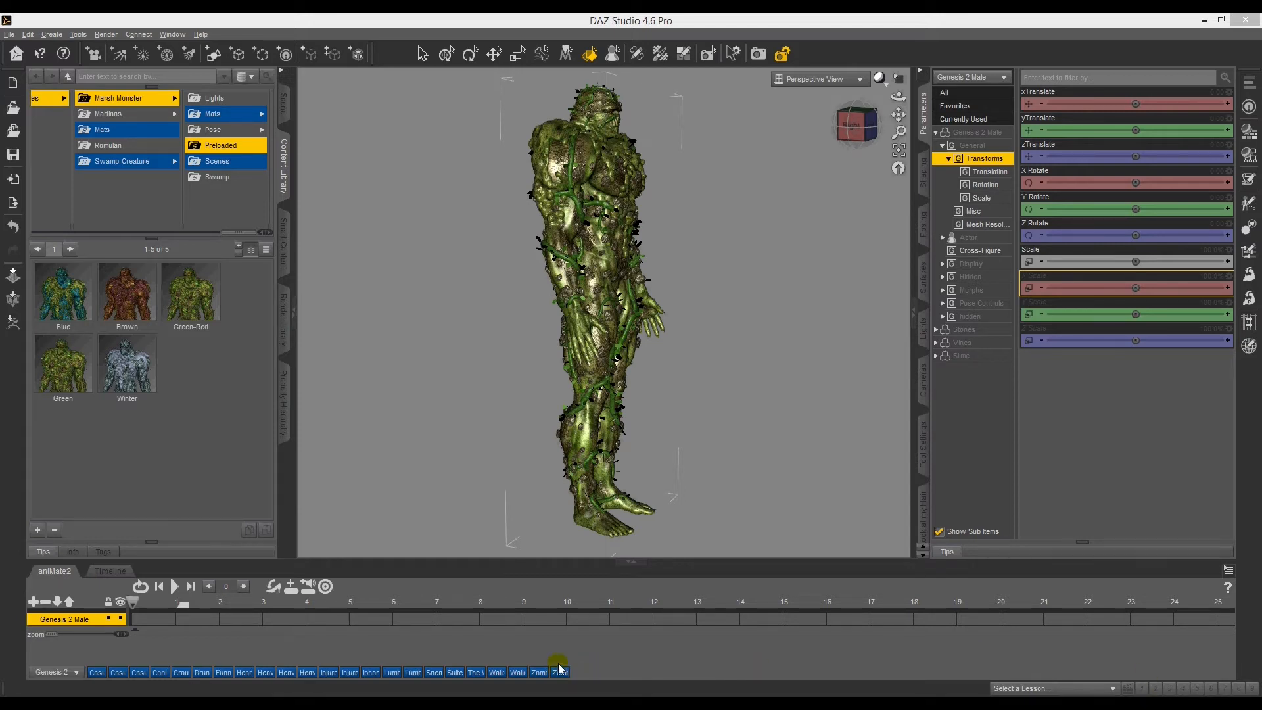
# Add the Sneak and Balance Walkcycle block at the start of the Genesis 2 Male track and preview its playback
pyautogui.moveTo(457, 677)
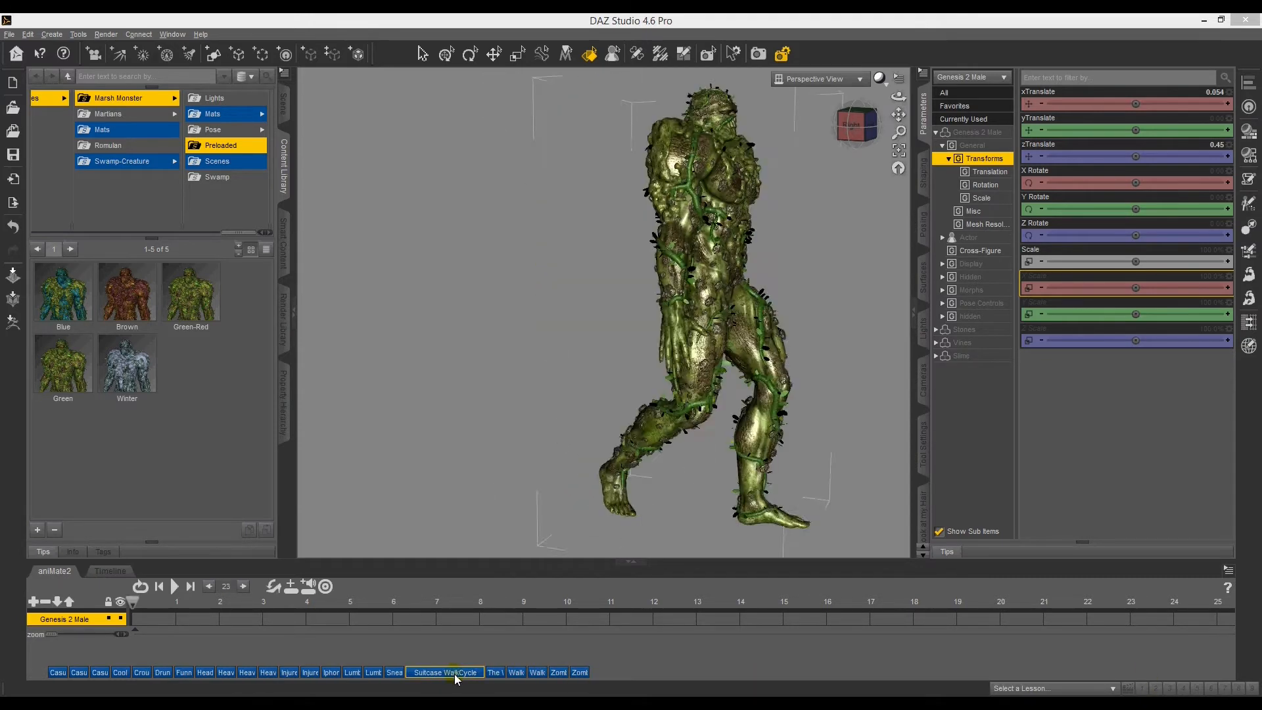
pyautogui.moveTo(412, 677)
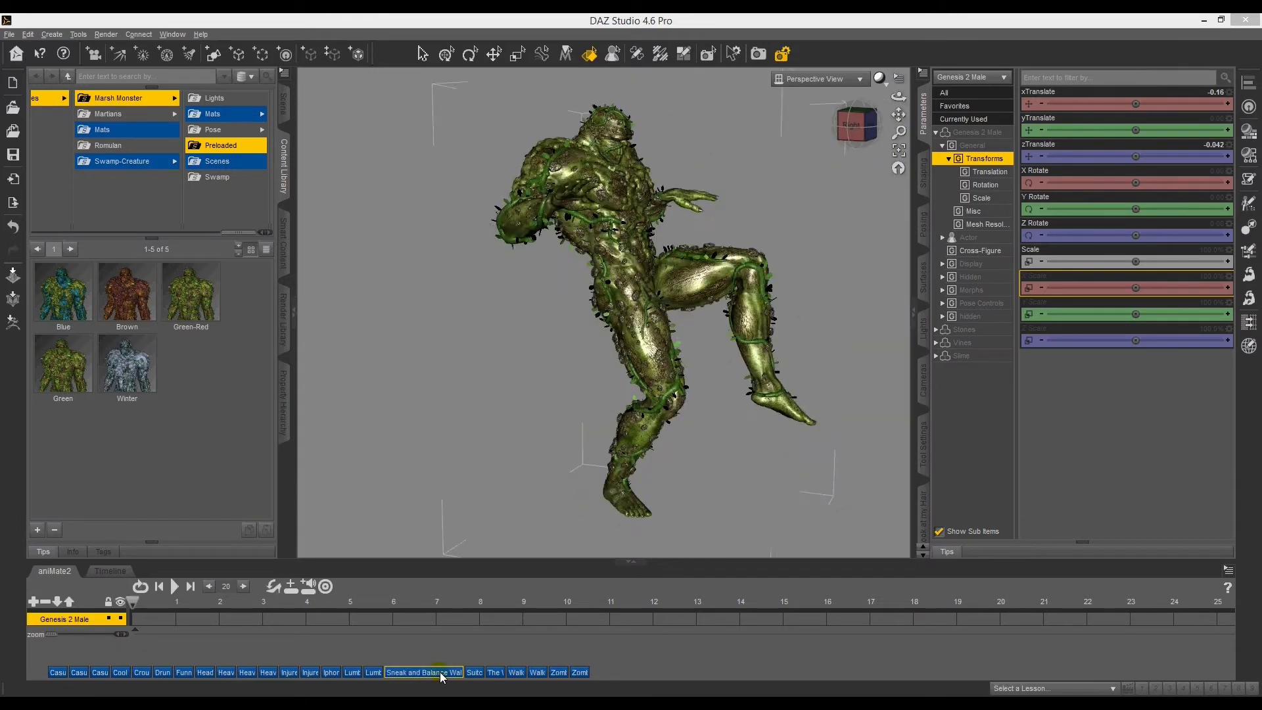
pyautogui.moveTo(440, 677); pyautogui.dragTo(438, 624)
pyautogui.moveTo(552, 621); pyautogui.dragTo(250, 603)
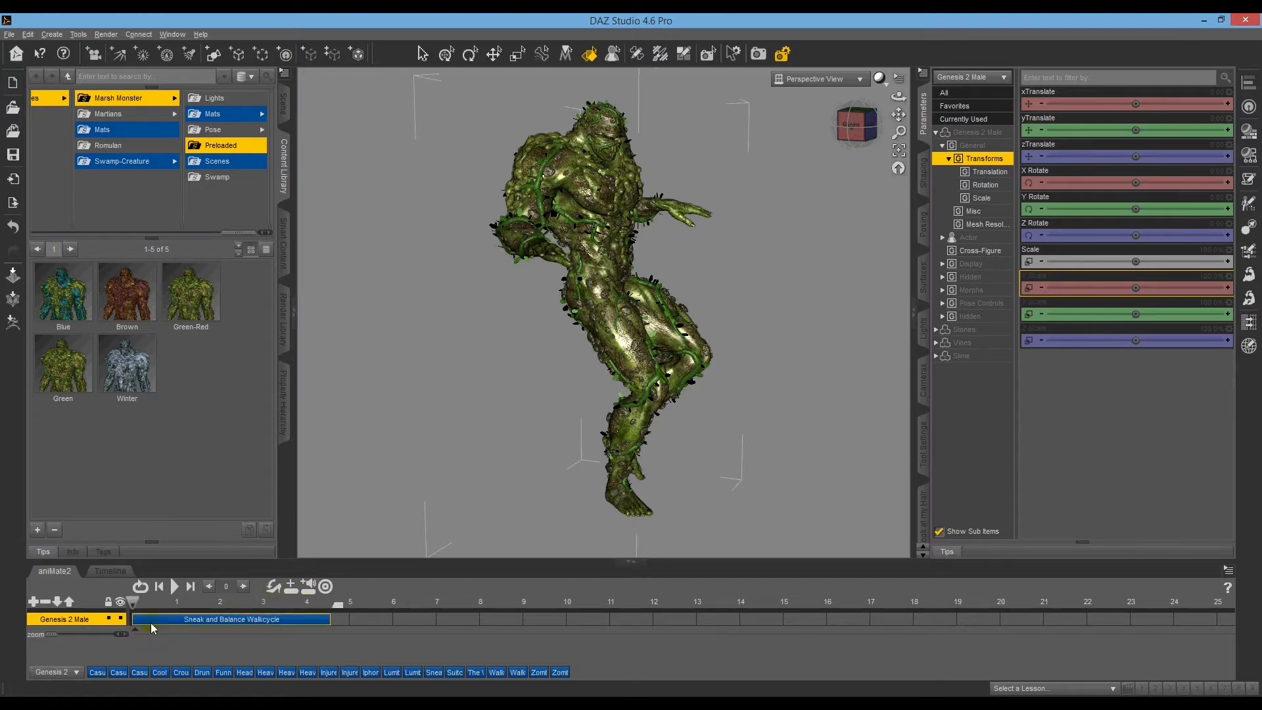
pyautogui.click(175, 587)
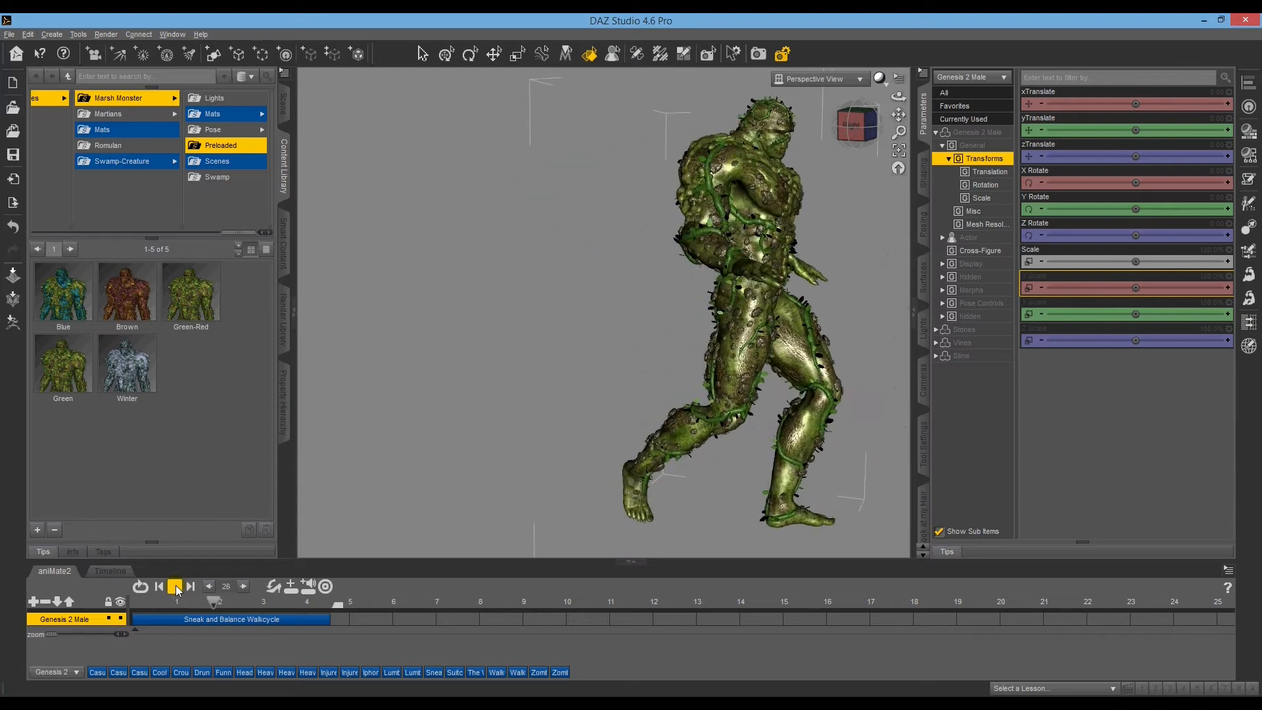
pyautogui.click(175, 587)
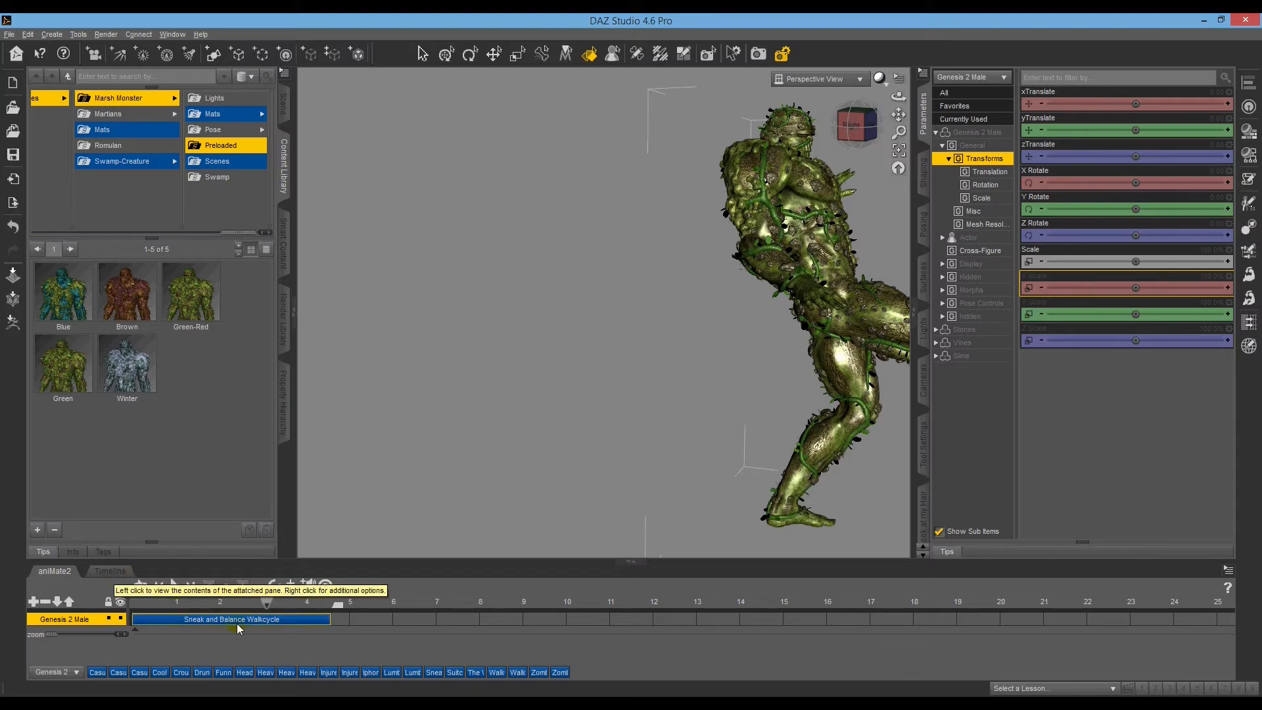
# Bake the walk cycle to studio keyframes and check the keys on the DAZ Studio timeline
pyautogui.rightClick(238, 651)
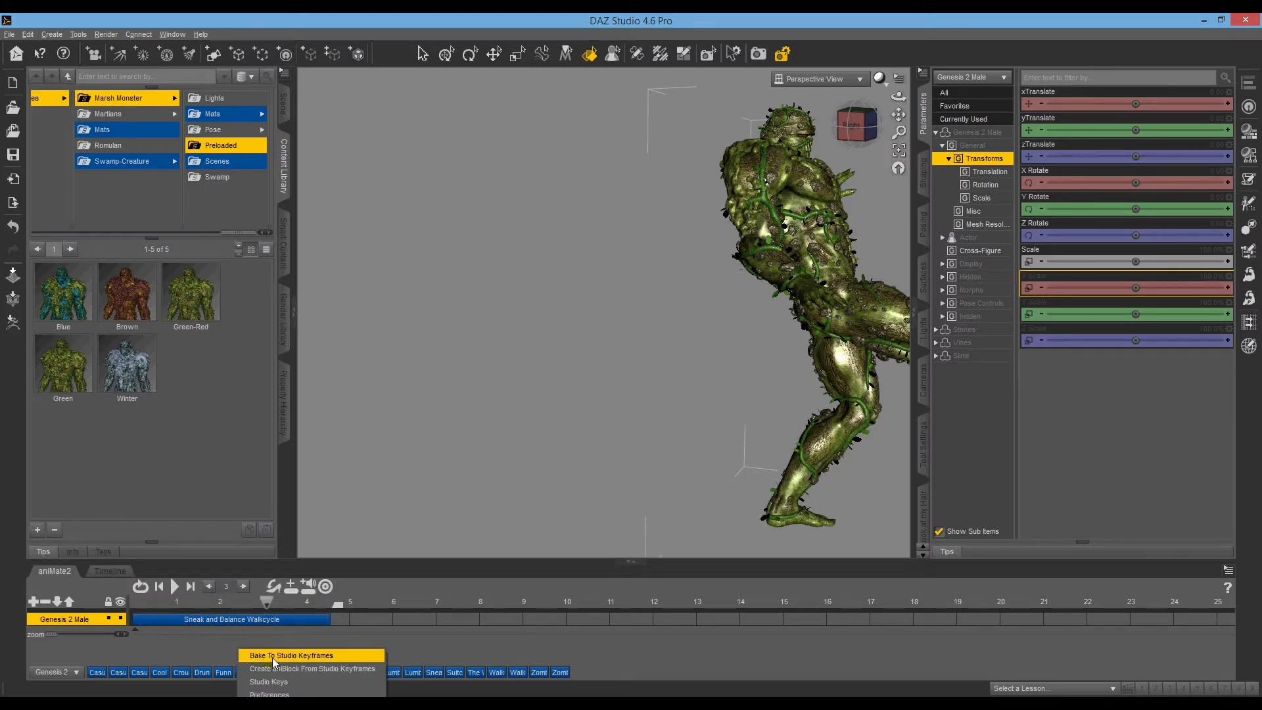
pyautogui.click(311, 657)
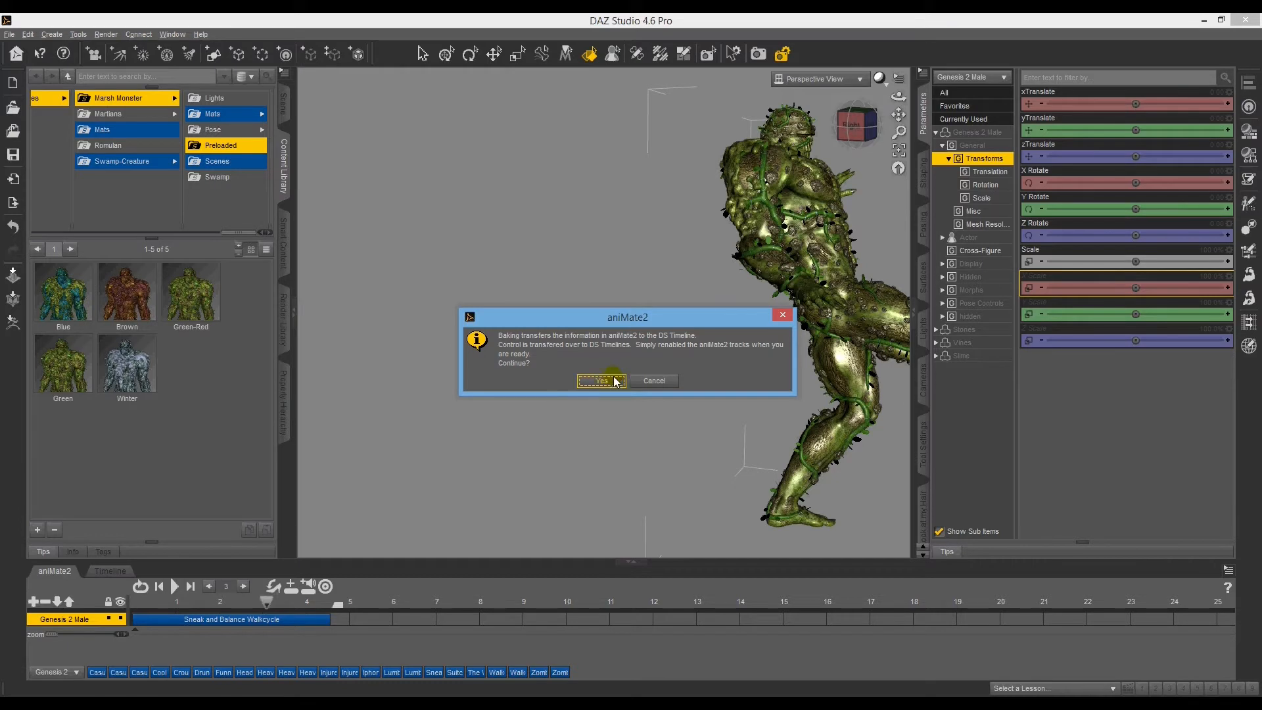
pyautogui.click(609, 379)
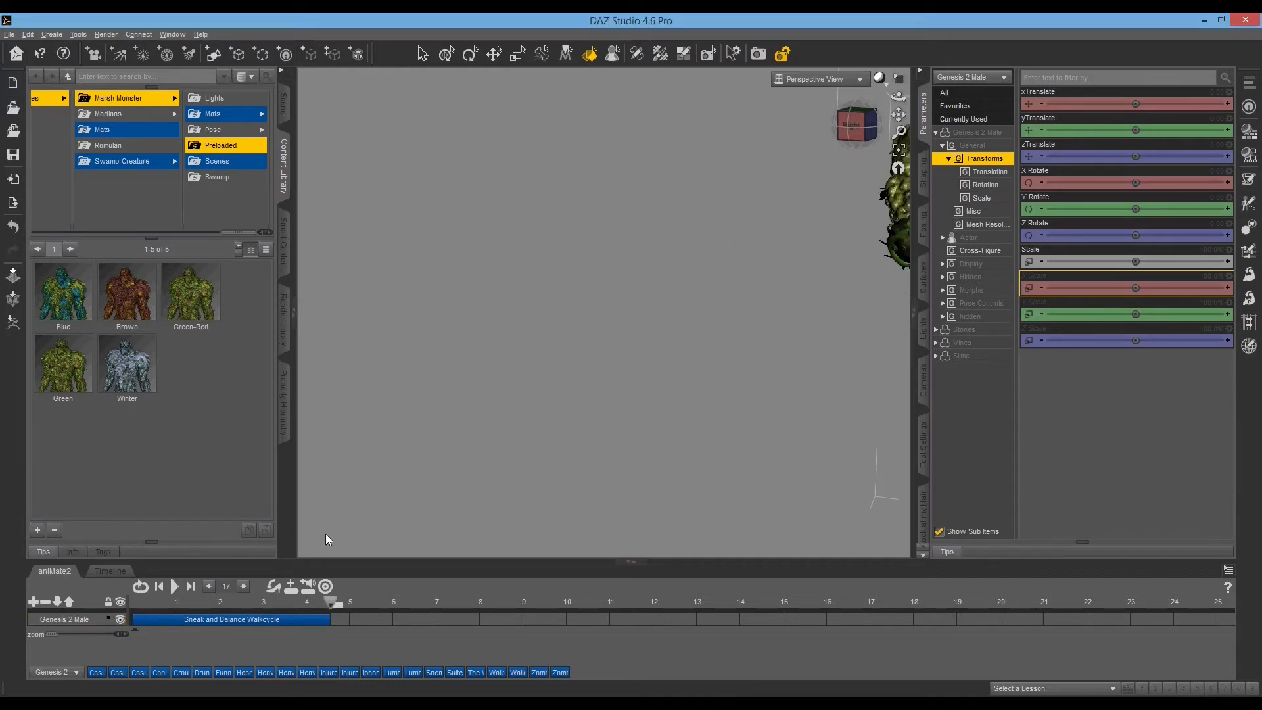
pyautogui.click(106, 573)
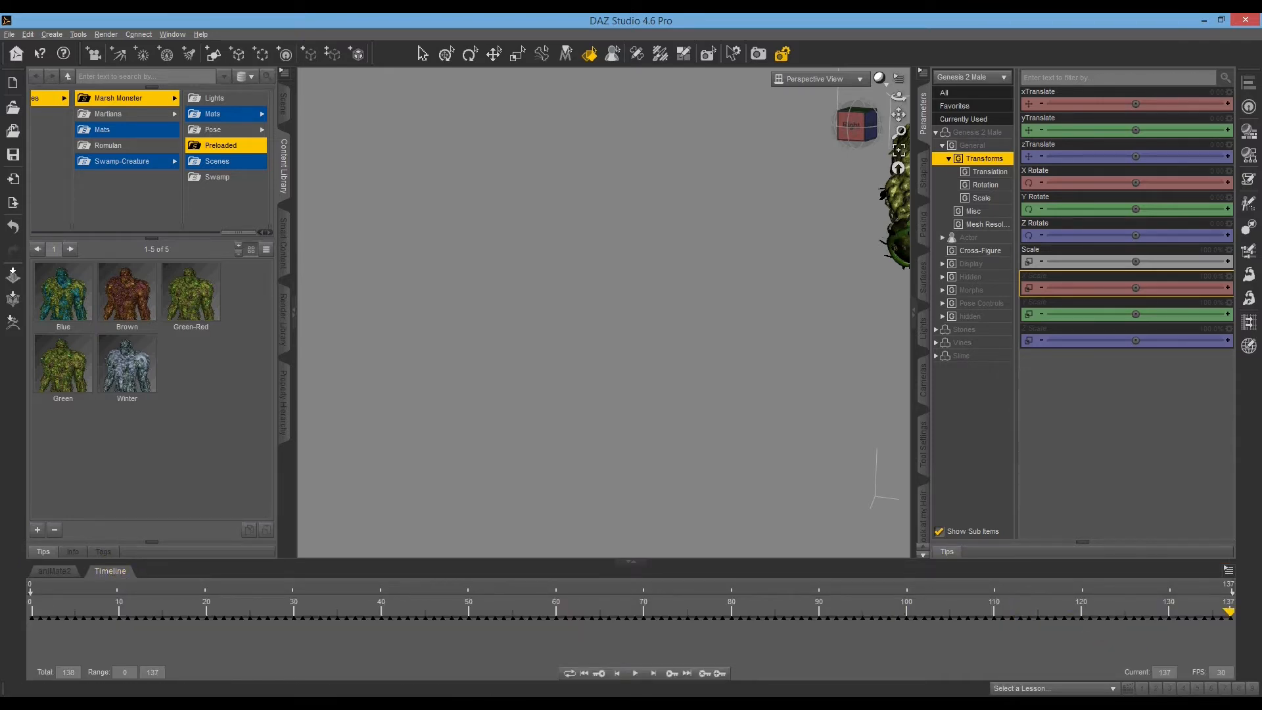
# Delete the Sneak and Balance Walkcycle block from the Genesis 2 Male aniMate2 track
pyautogui.click(54, 570)
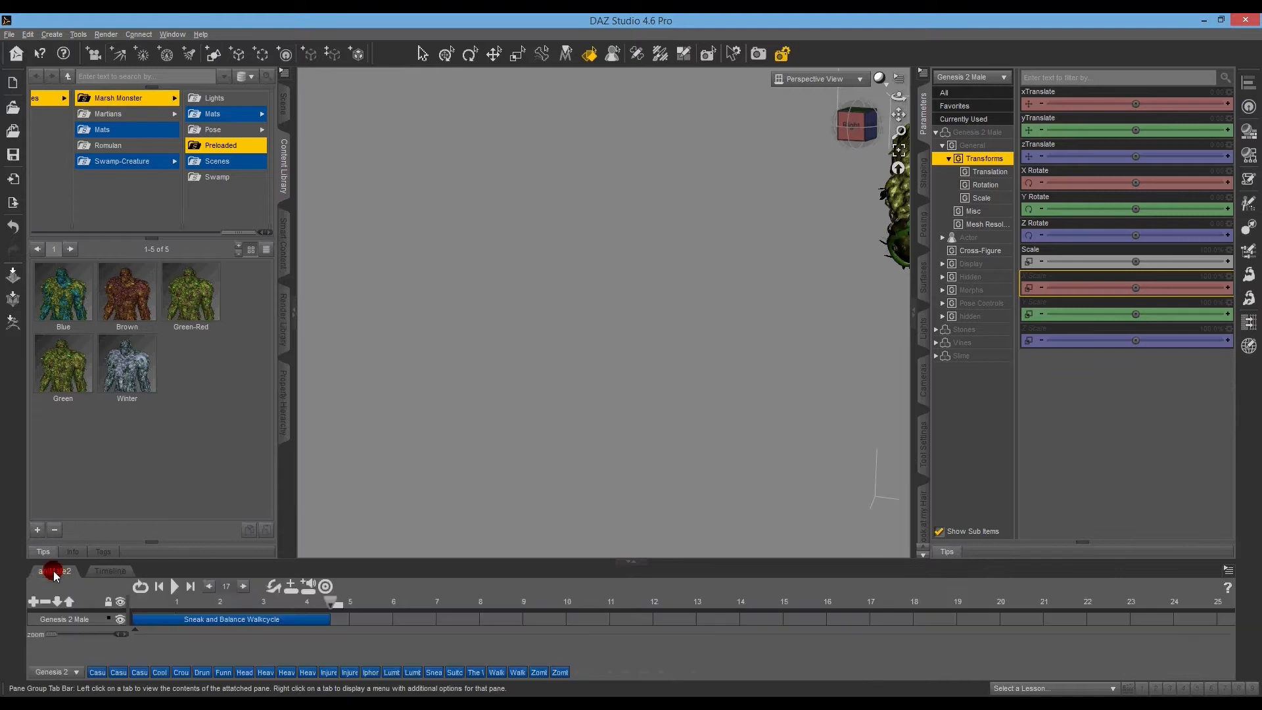
pyautogui.click(220, 620)
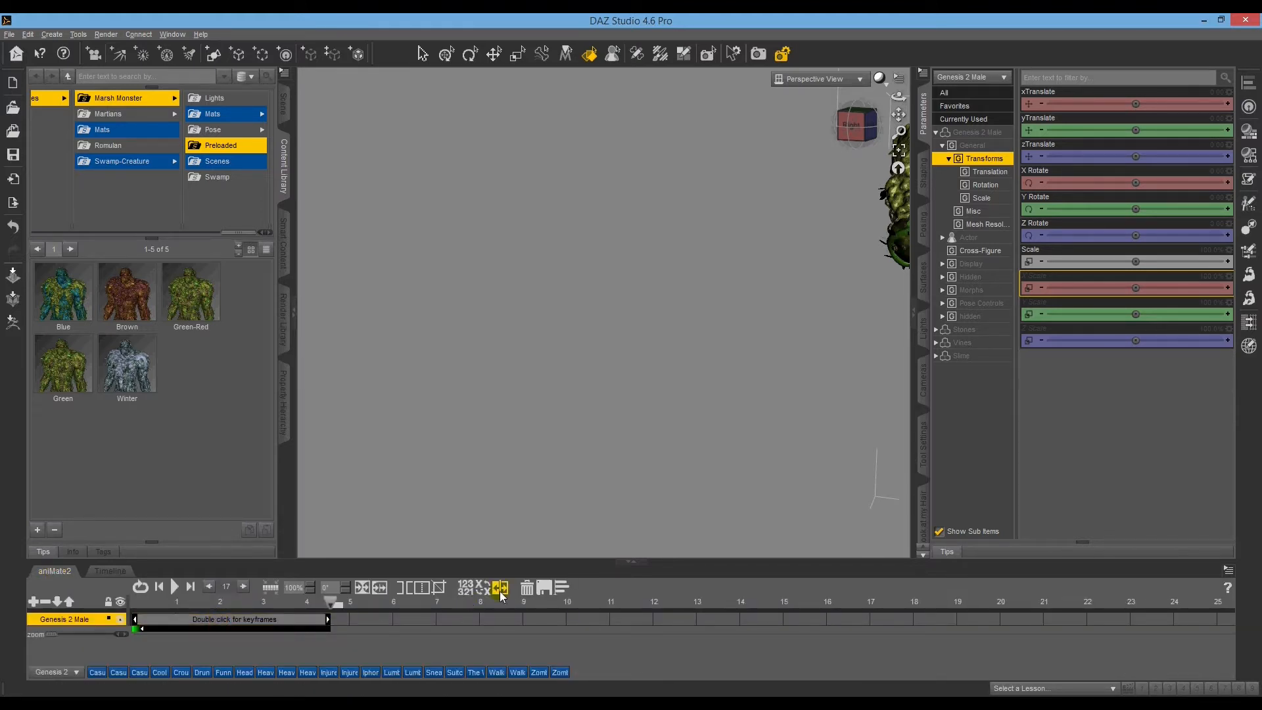
pyautogui.click(526, 587)
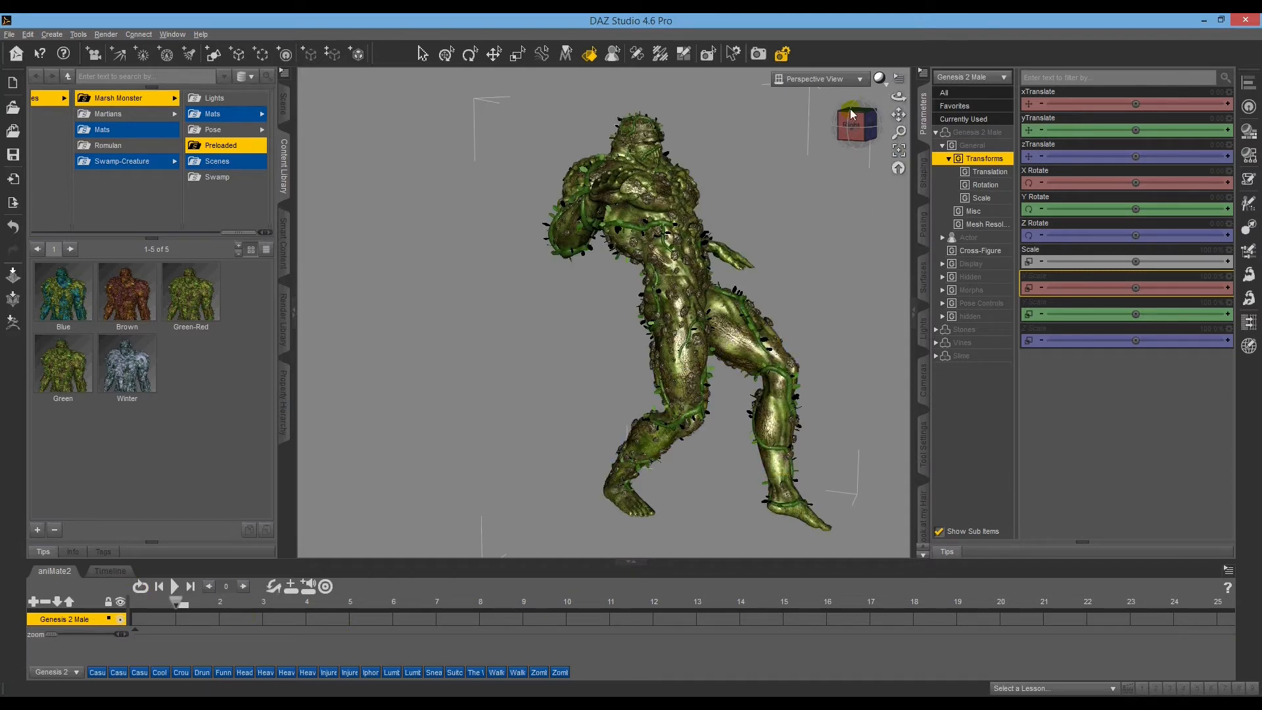
# Reframe the figure in the viewport and preview the baked keyframes from the DAZ Studio timeline
pyautogui.moveTo(899, 115); pyautogui.dragTo(628, 344)
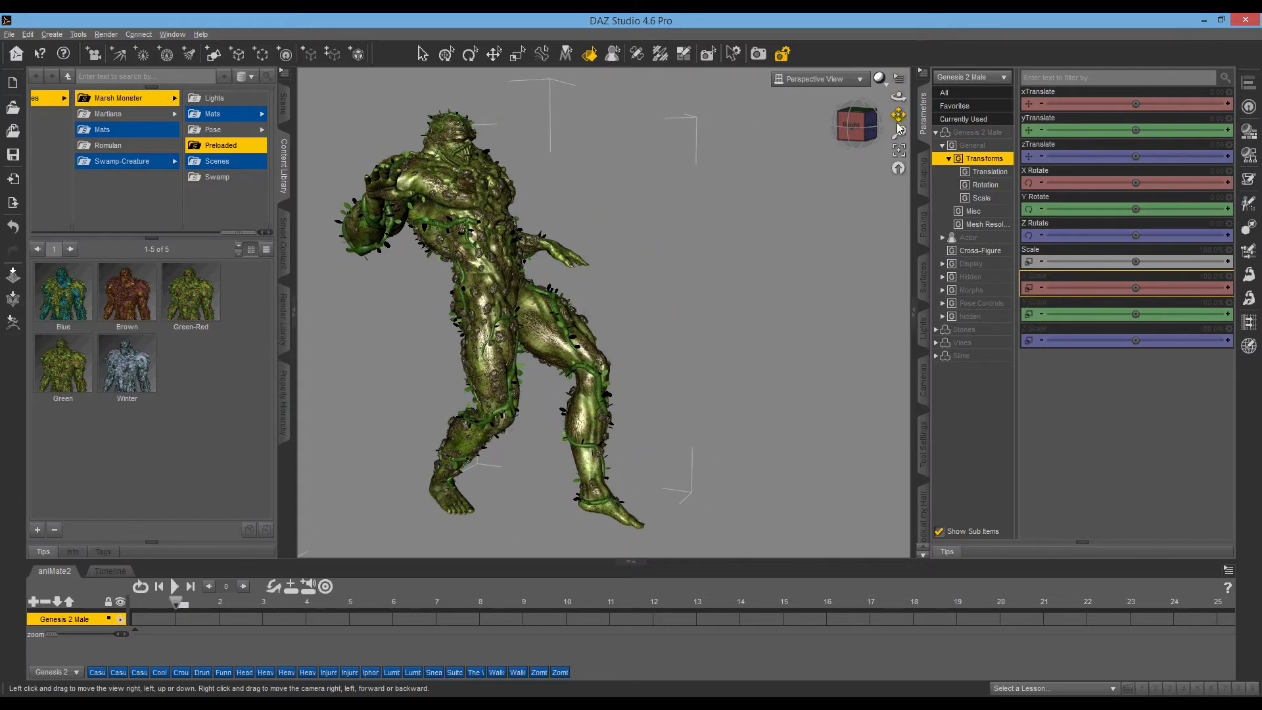
pyautogui.moveTo(852, 131); pyautogui.dragTo(629, 347)
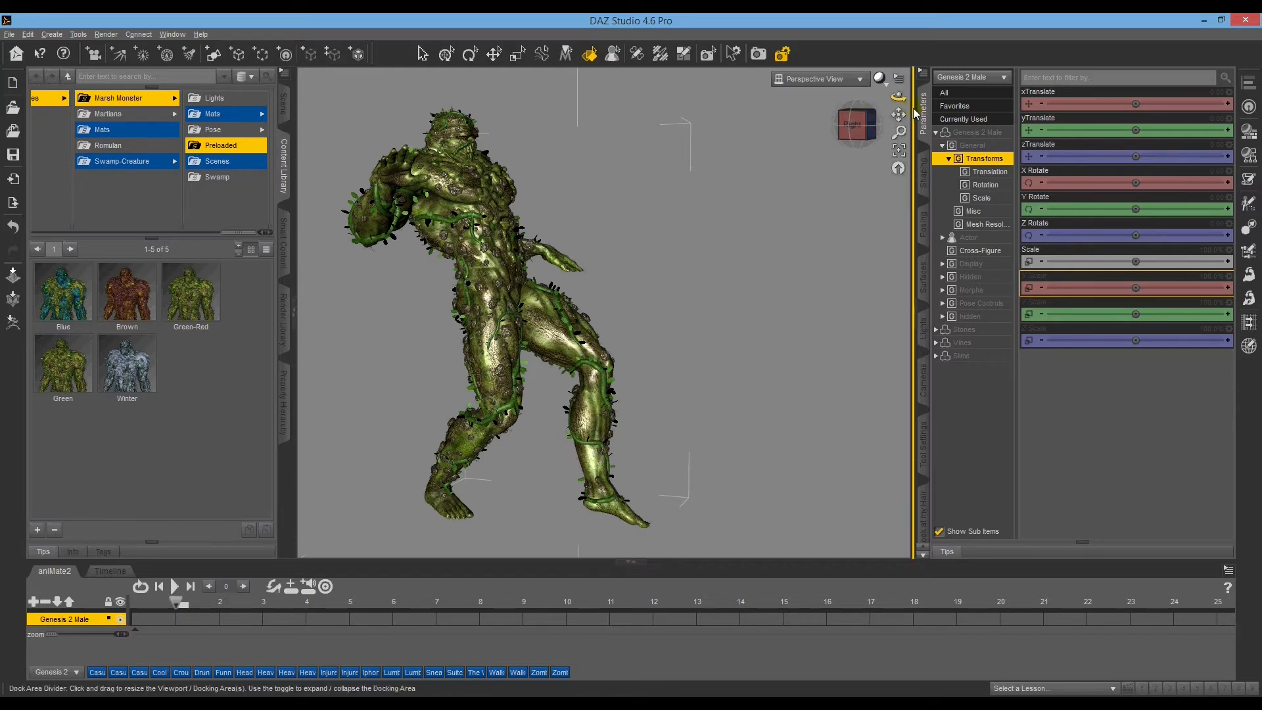
pyautogui.moveTo(897, 114); pyautogui.dragTo(630, 353)
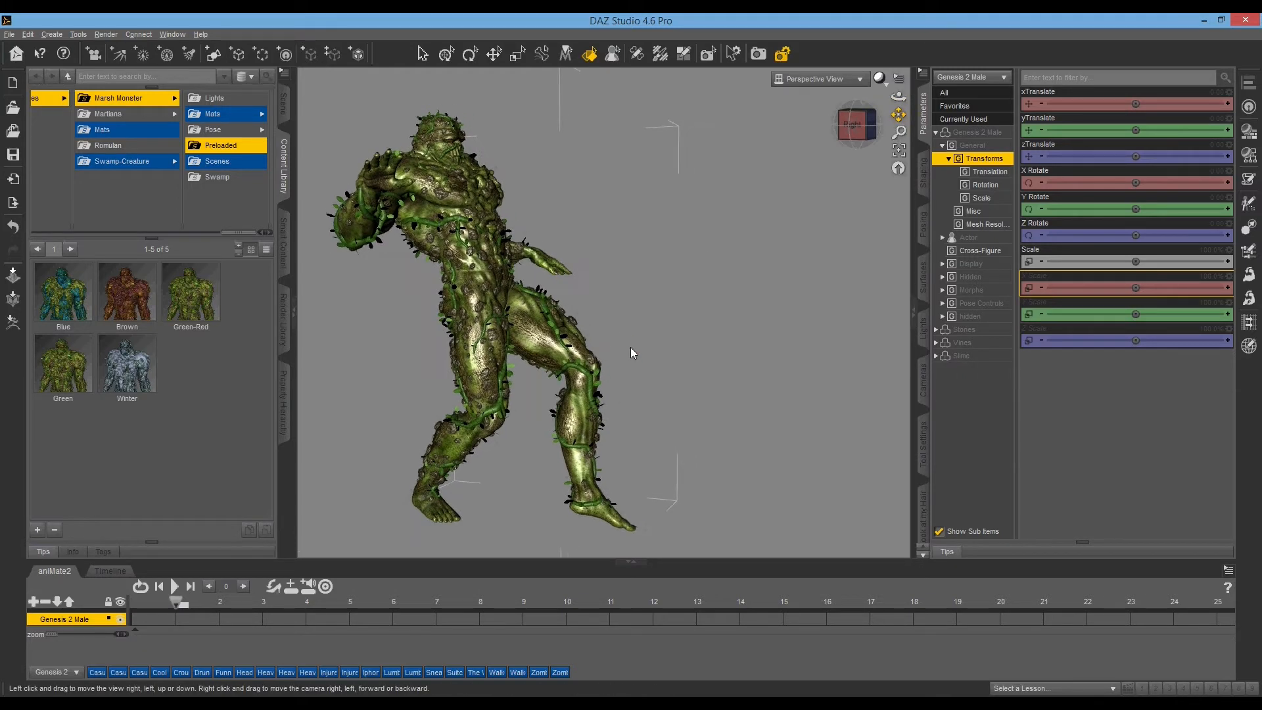
pyautogui.click(379, 593)
pyautogui.click(109, 571)
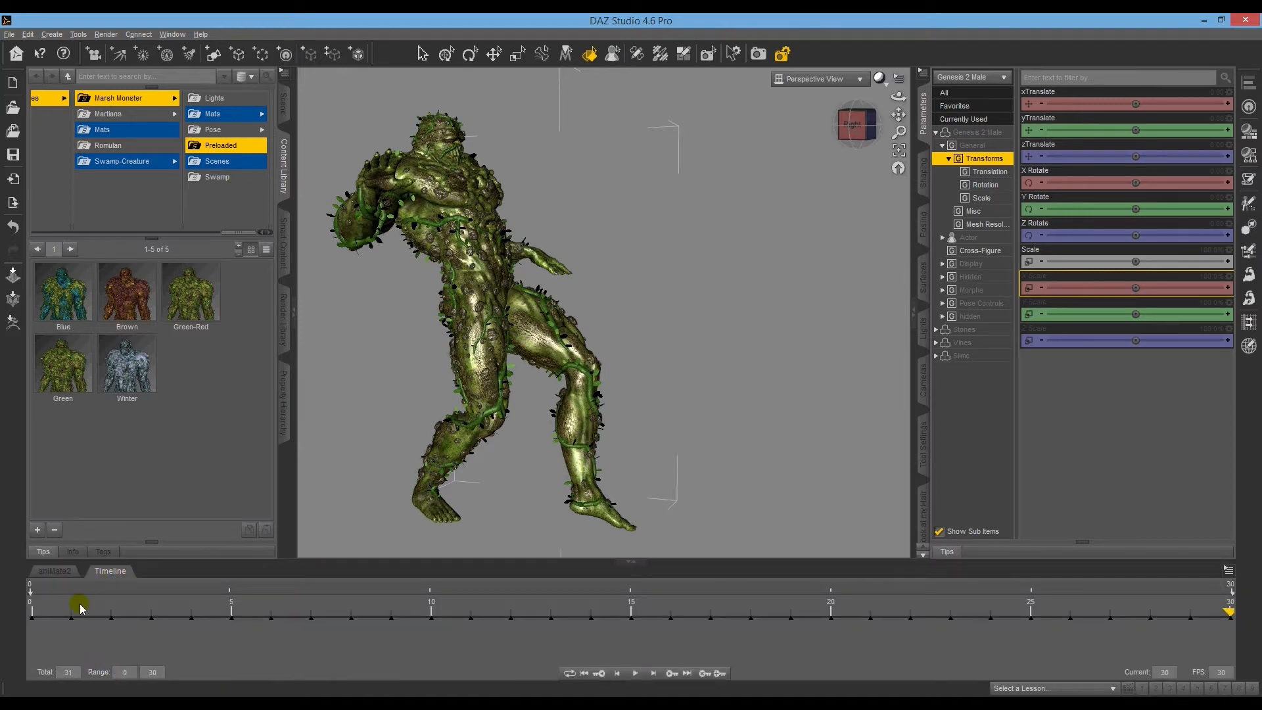
pyautogui.click(636, 673)
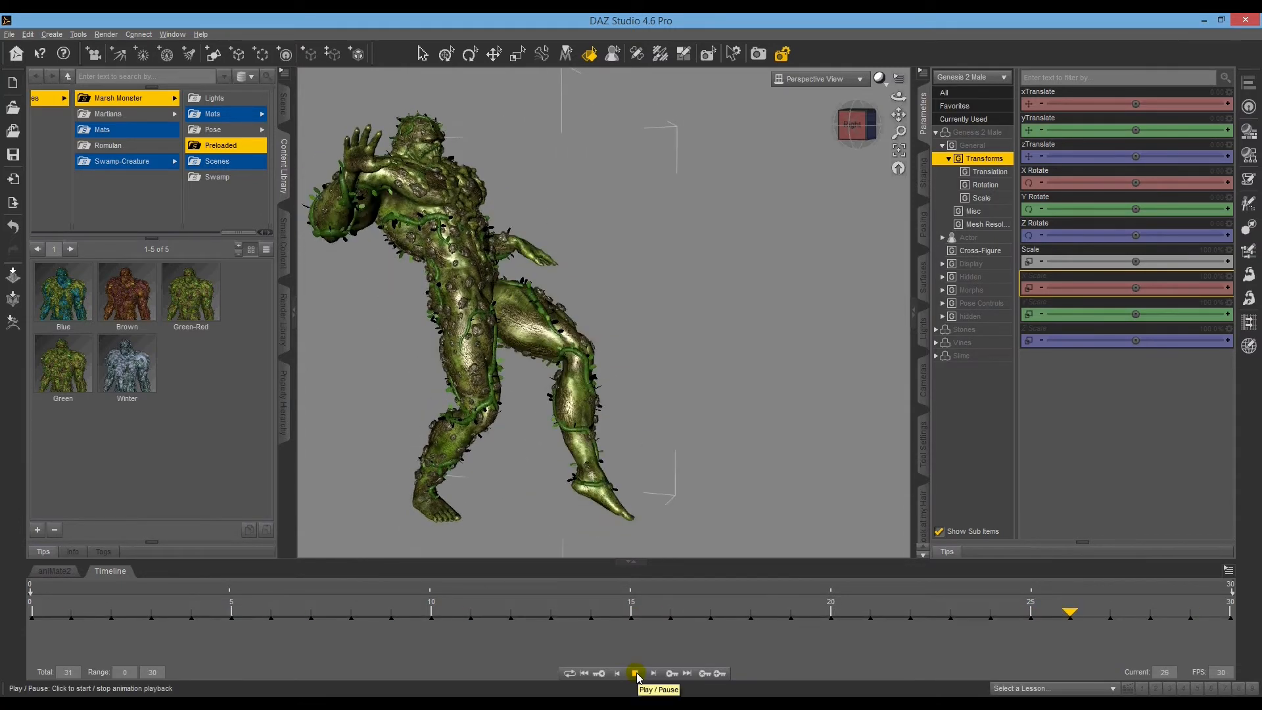
pyautogui.click(635, 673)
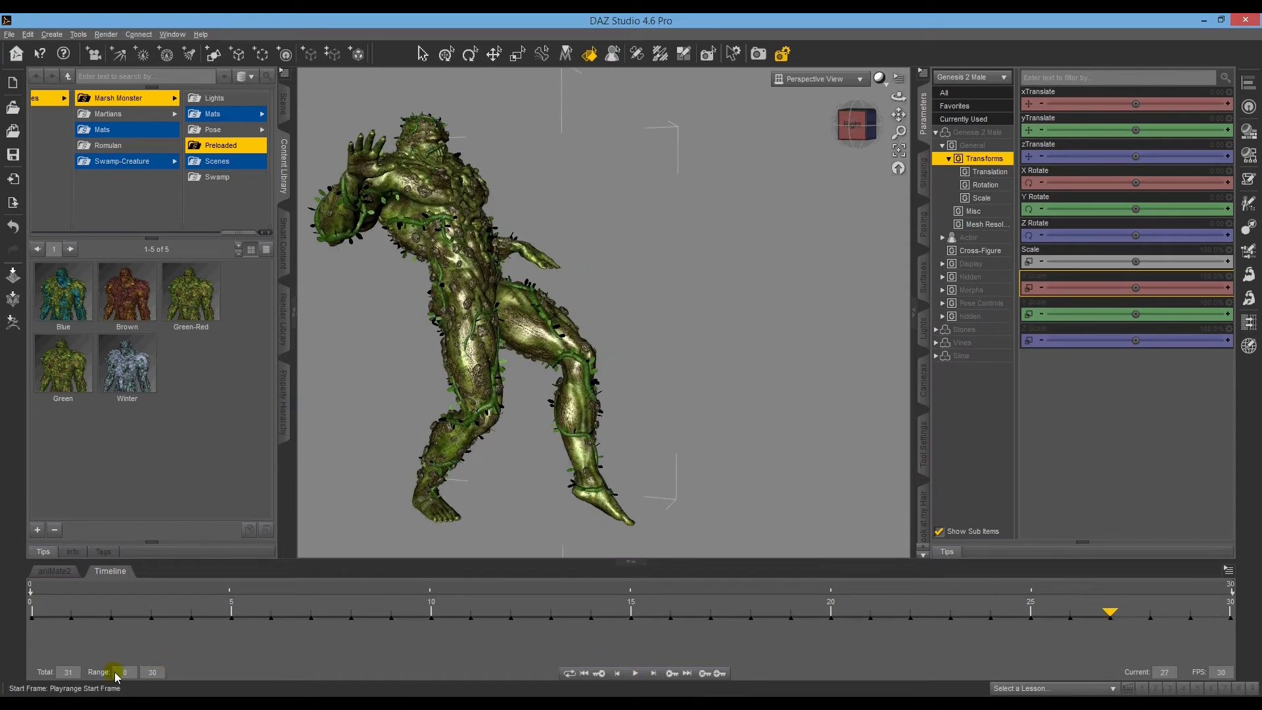
# Set the timeline's total to 137 frames and move the playhead back to frame 0
pyautogui.click(55, 671)
pyautogui.write('137')
pyautogui.press('Return')
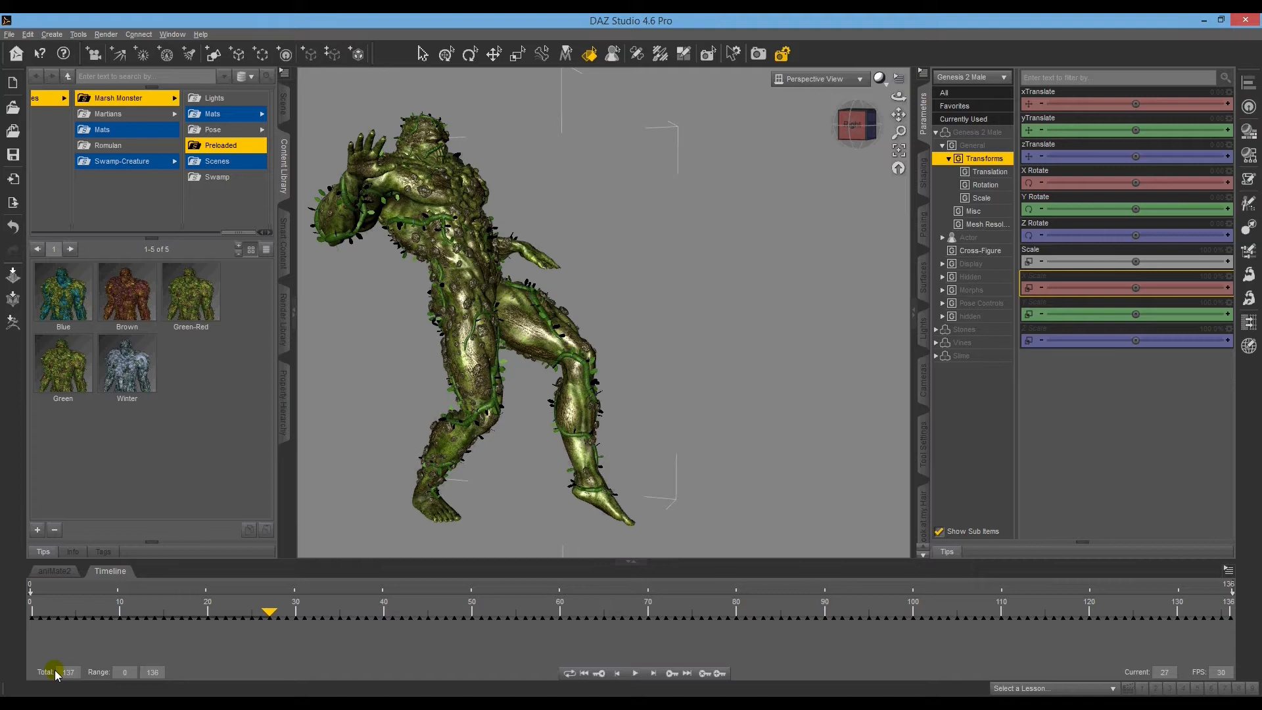
pyautogui.click(125, 669)
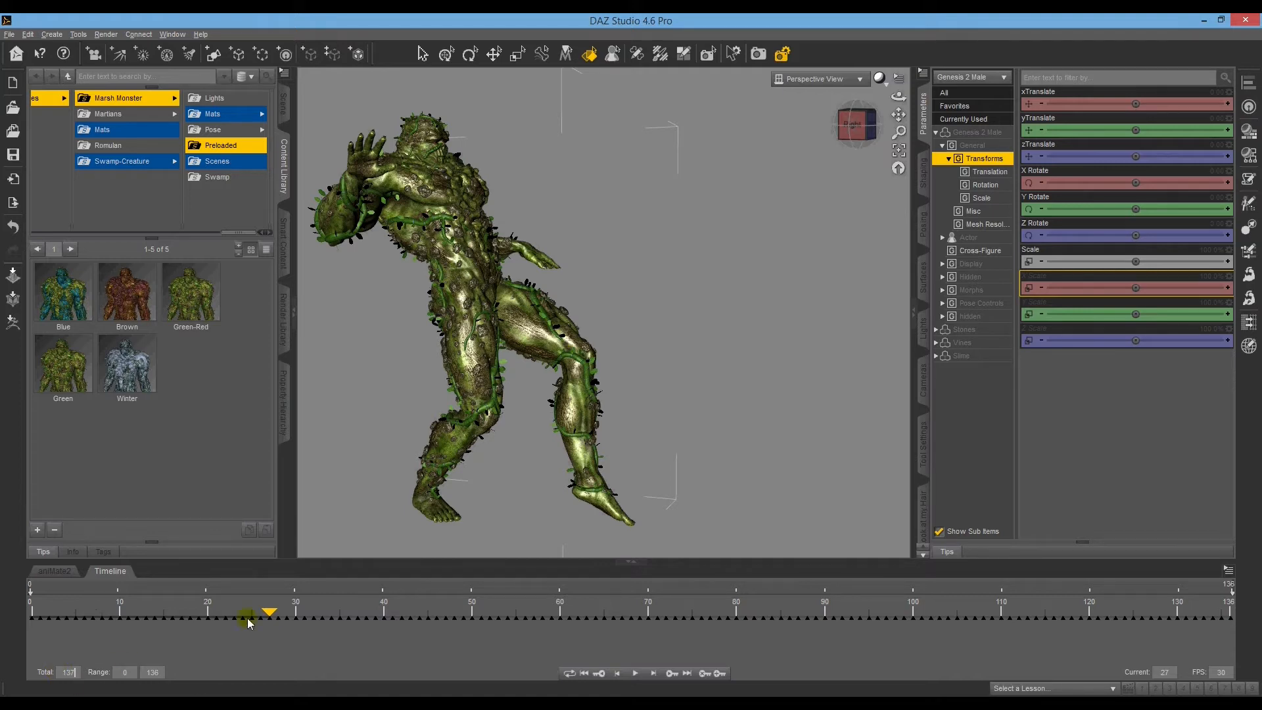
pyautogui.moveTo(267, 616); pyautogui.dragTo(35, 624)
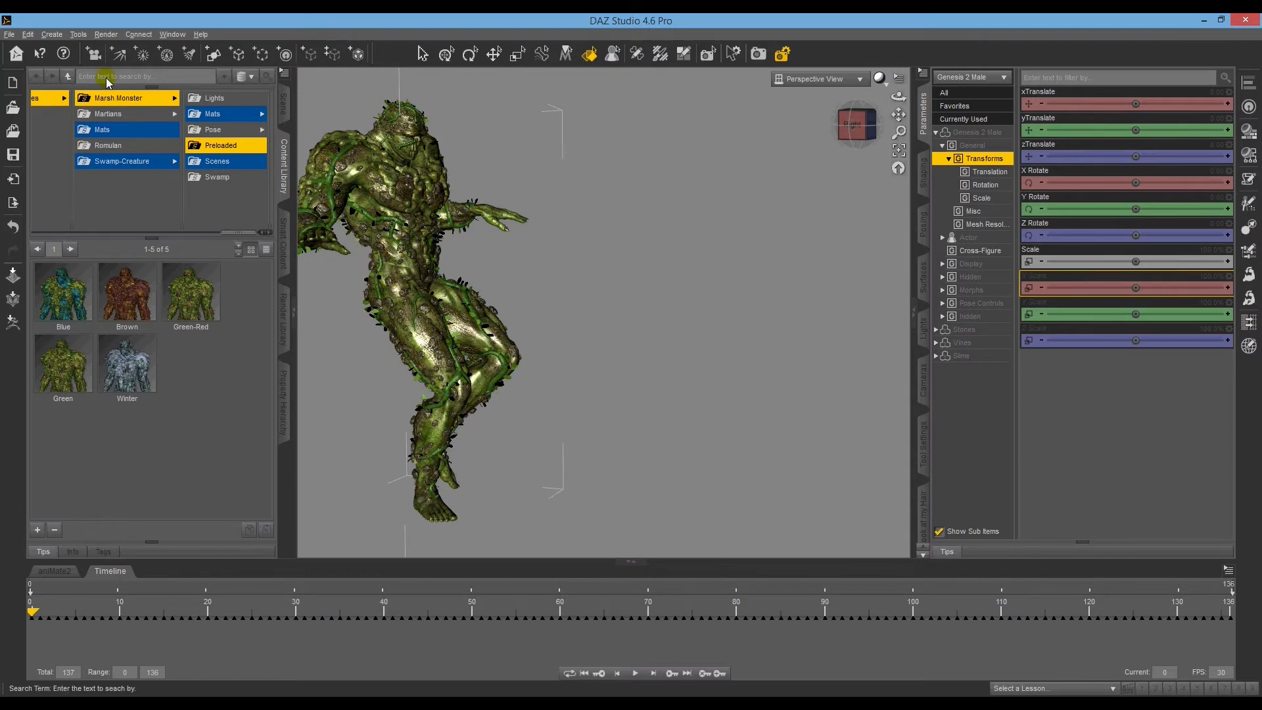
# Export the scene as an Alembic (*.abc) file named Swampy in the Octane-render Swampy folder
pyautogui.click(9, 34)
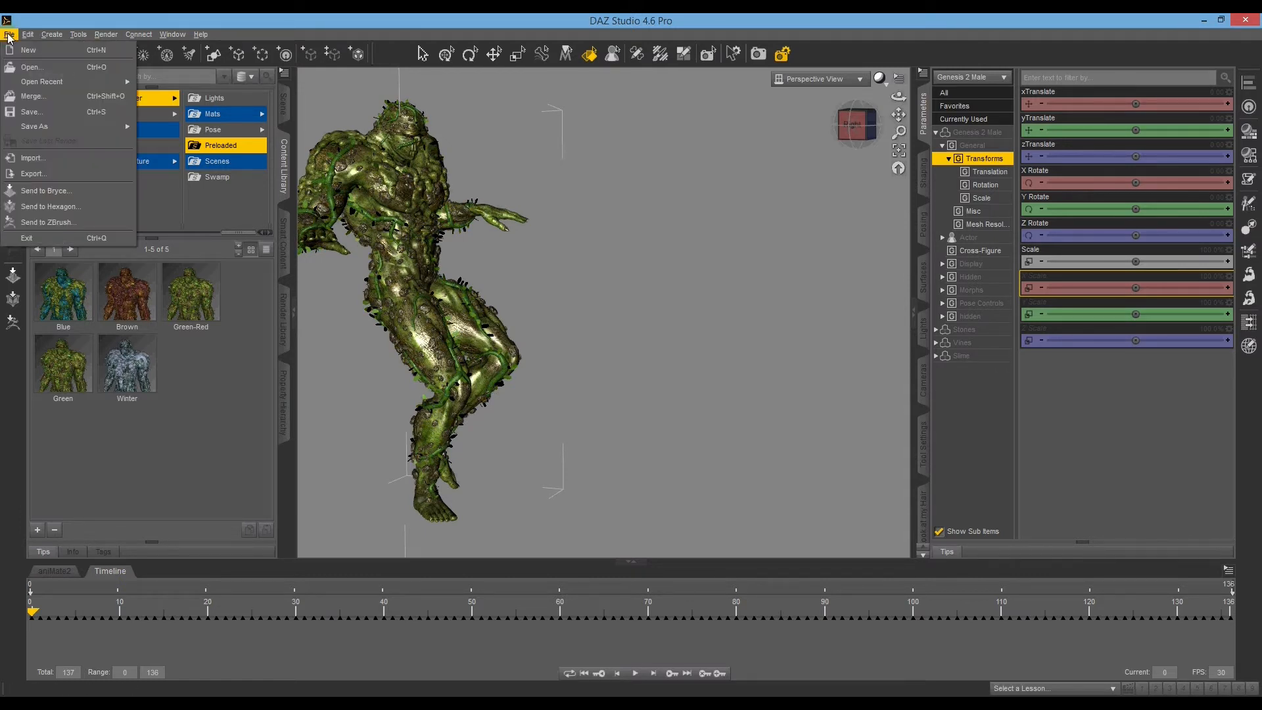
pyautogui.click(32, 173)
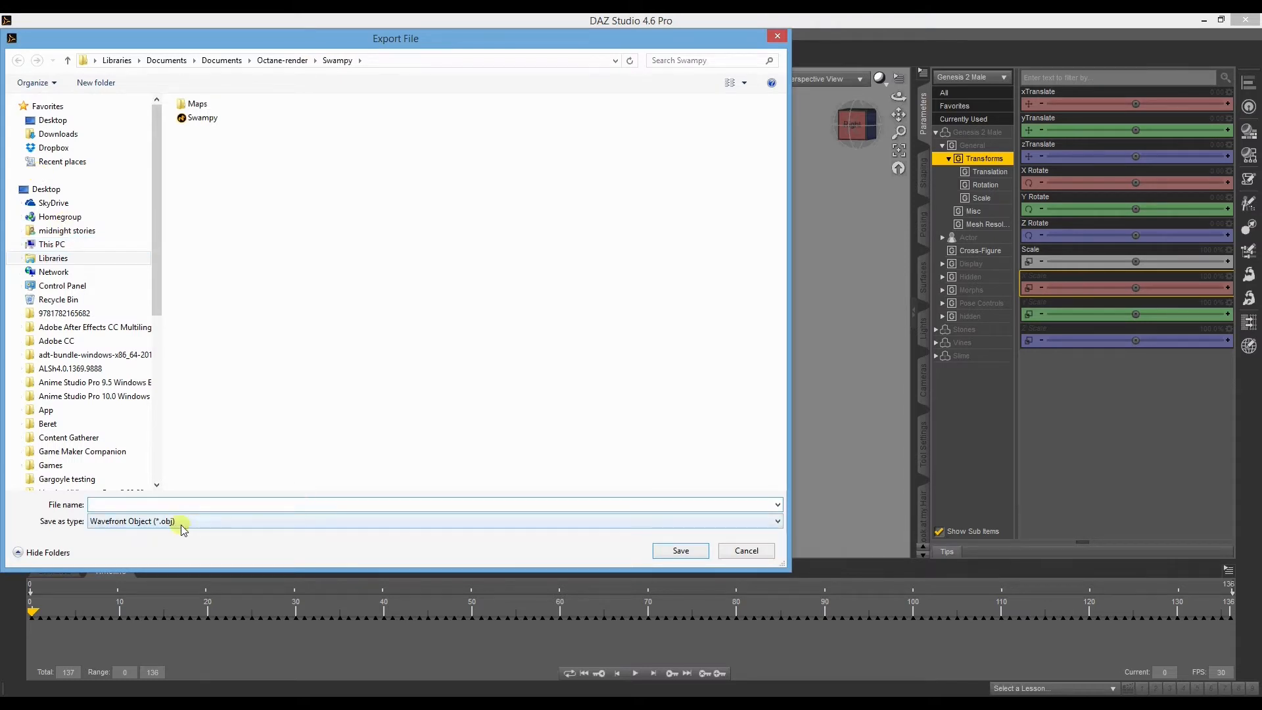
pyautogui.click(247, 522)
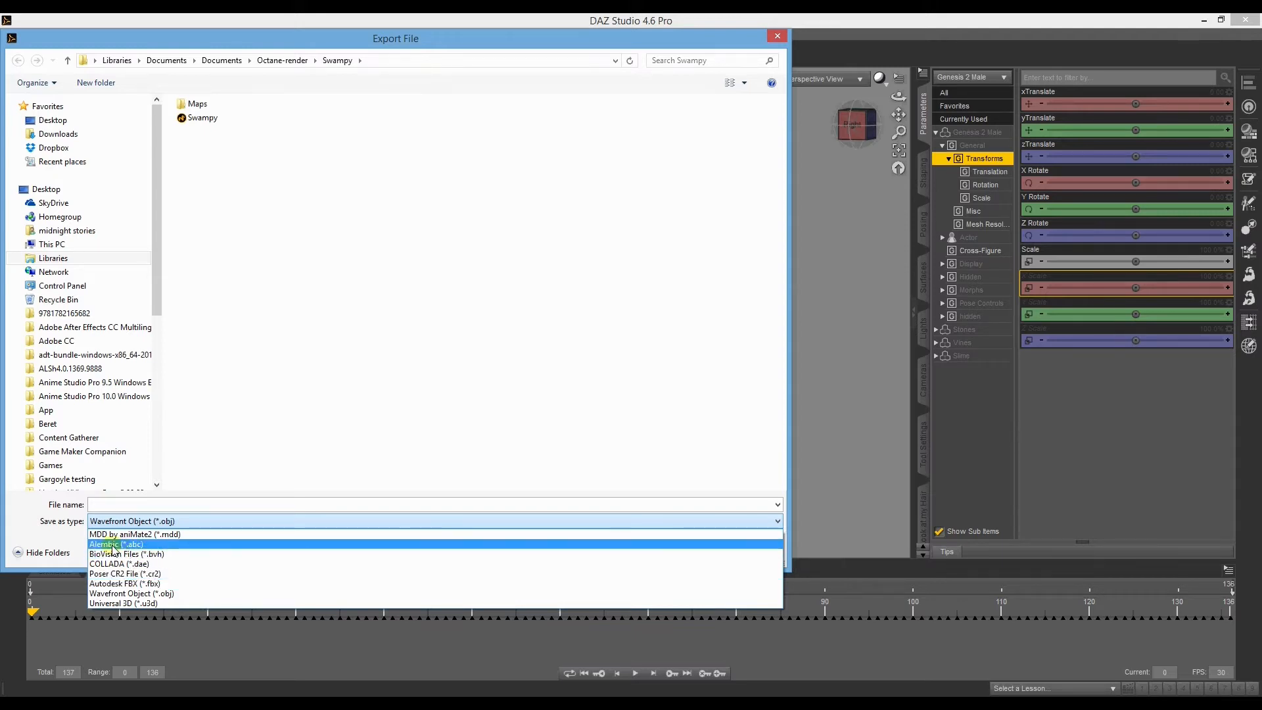
pyautogui.click(113, 545)
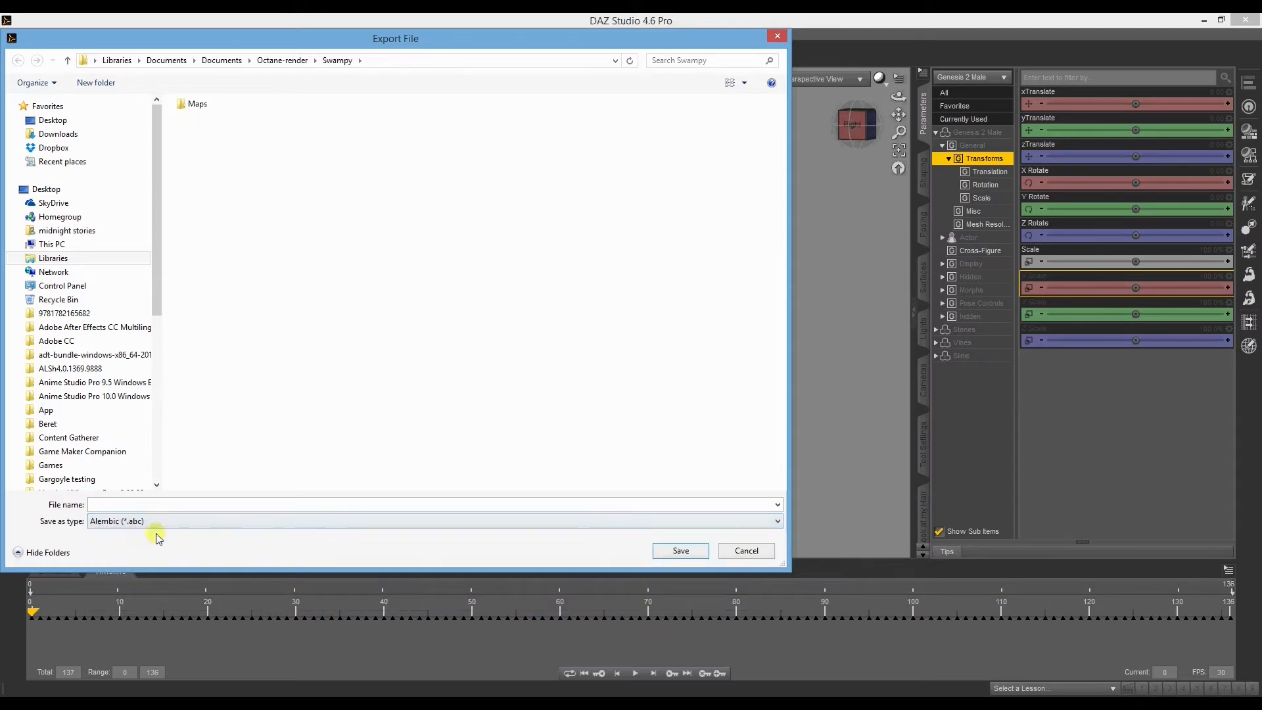
pyautogui.click(178, 506)
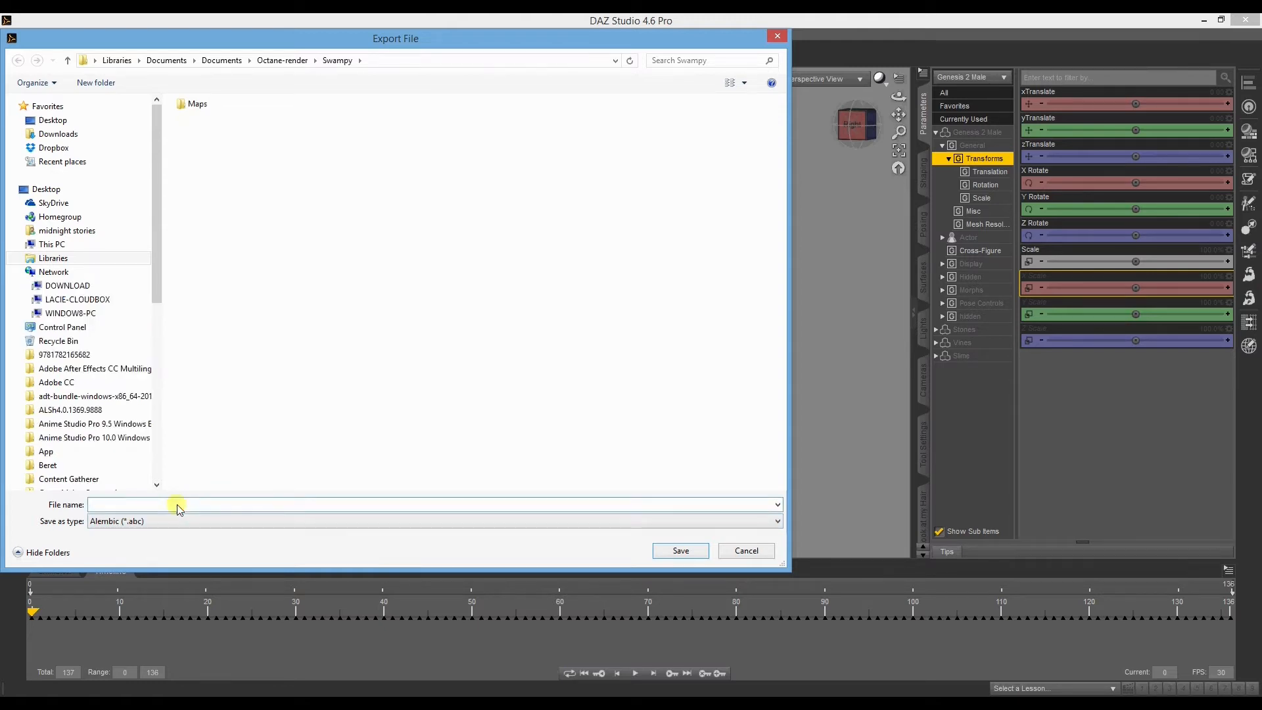
pyautogui.write('S')
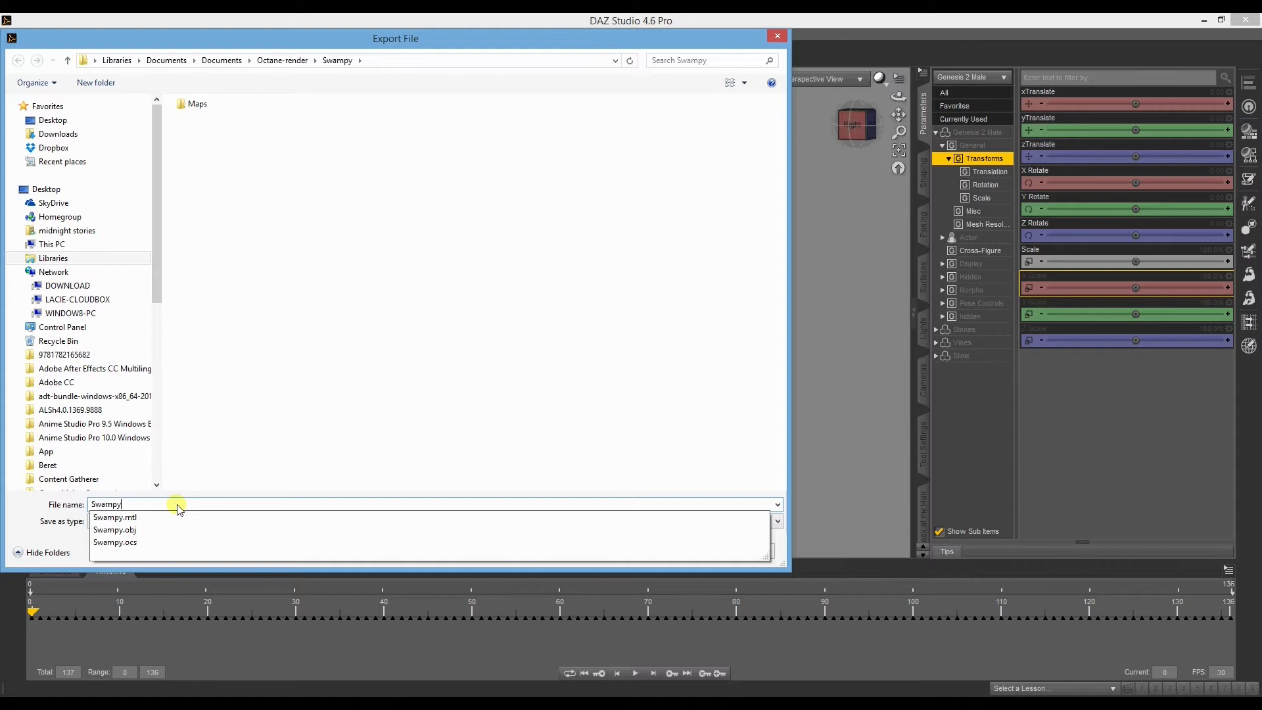
pyautogui.write('wampy')
pyautogui.press('Return')
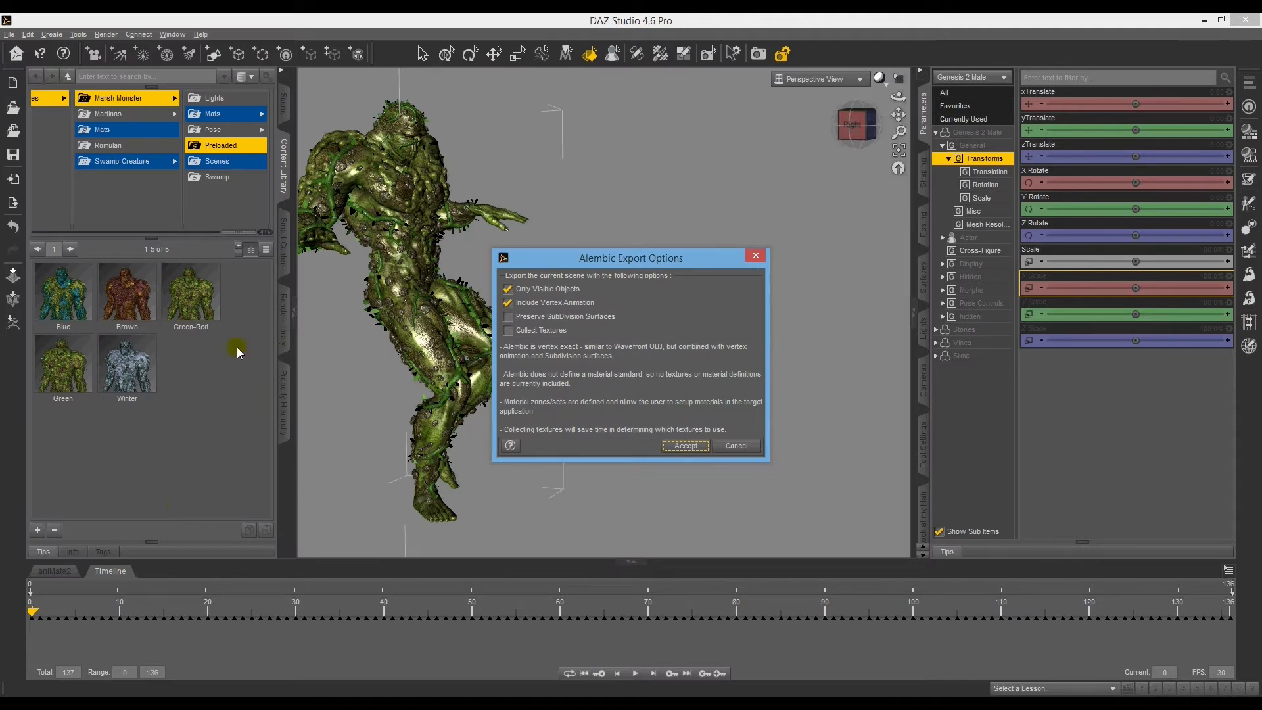
# Run the Alembic export with Only Visible Objects and Include Vertex Animation enabled, leaving Preserve SubDivision Surfaces and Collect Textures off
pyautogui.moveTo(664, 263); pyautogui.dragTo(703, 206)
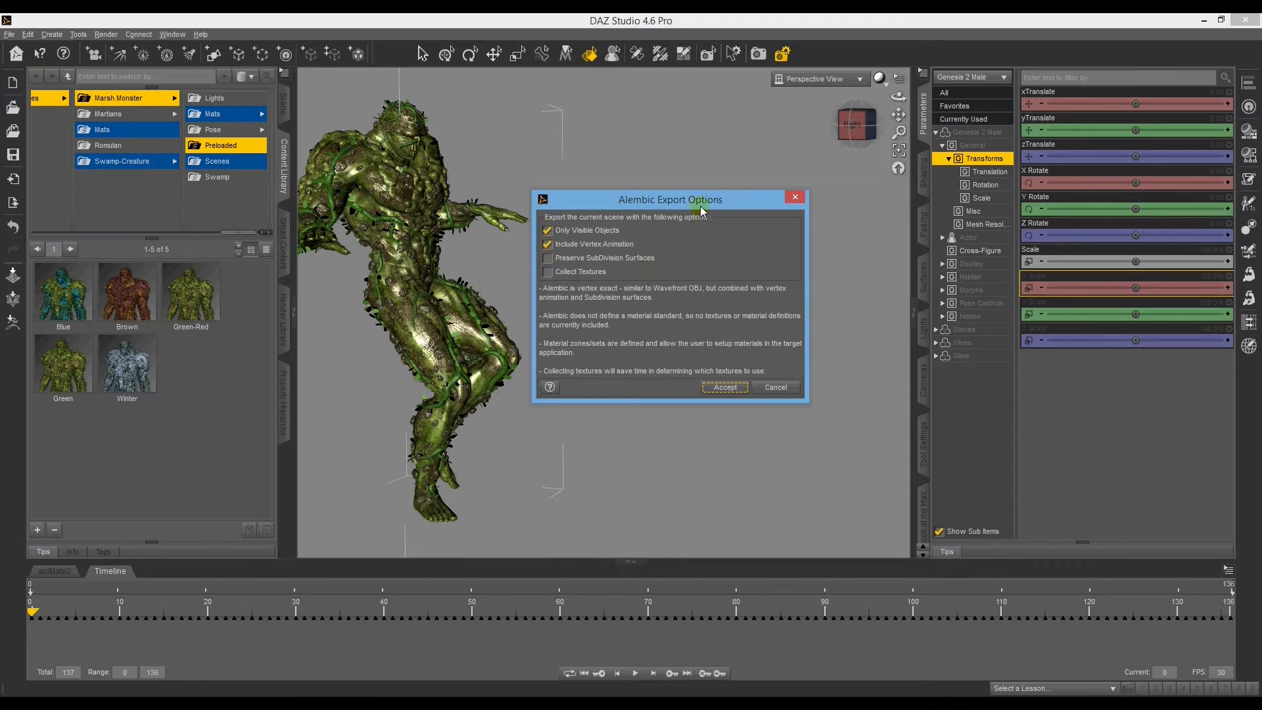
pyautogui.click(551, 230)
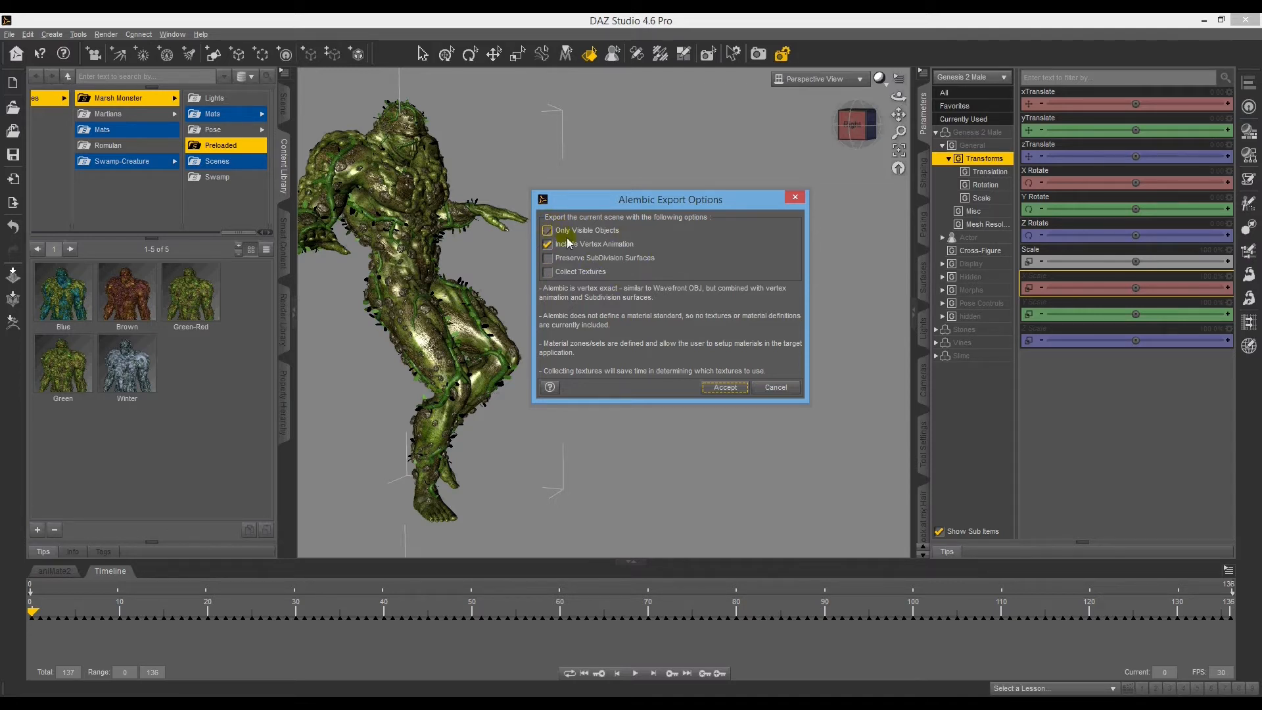
pyautogui.click(547, 230)
pyautogui.click(726, 387)
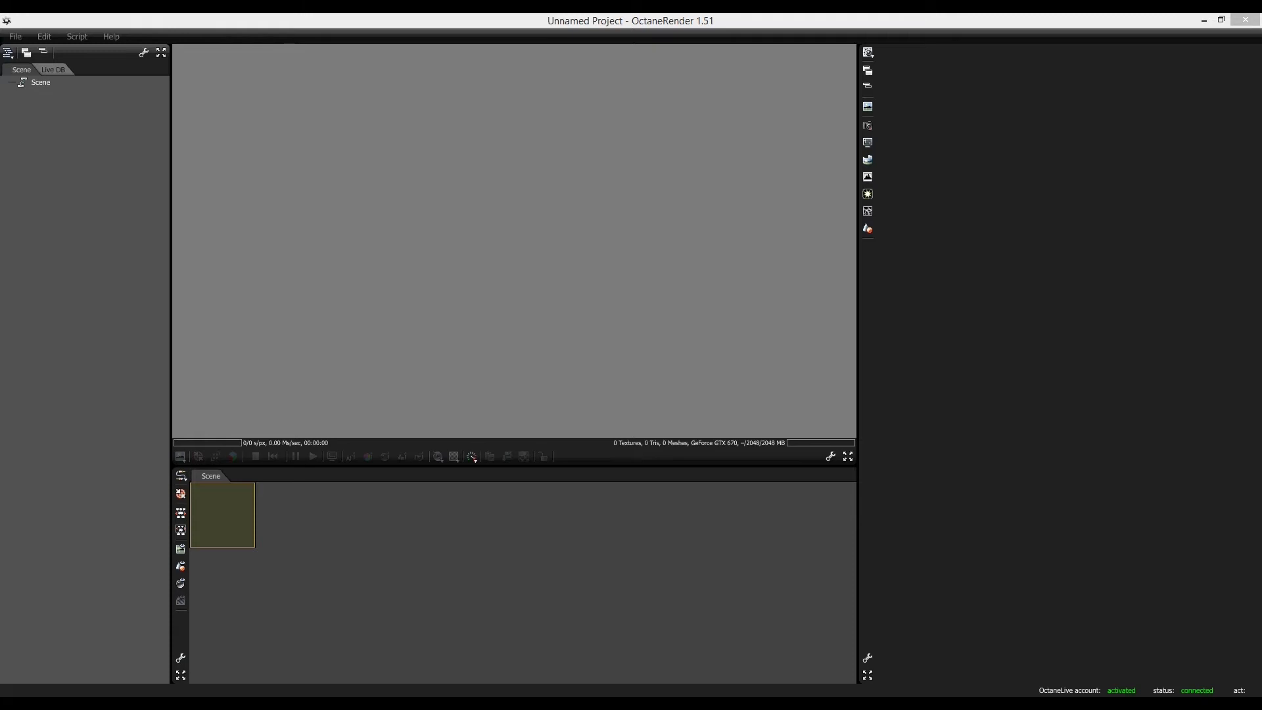
# Switch to OctaneRender and bring Swampy.abc from the Swampy folder into the scene's node graph
pyautogui.moveTo(1261, 172); pyautogui.dragTo(942, 78)
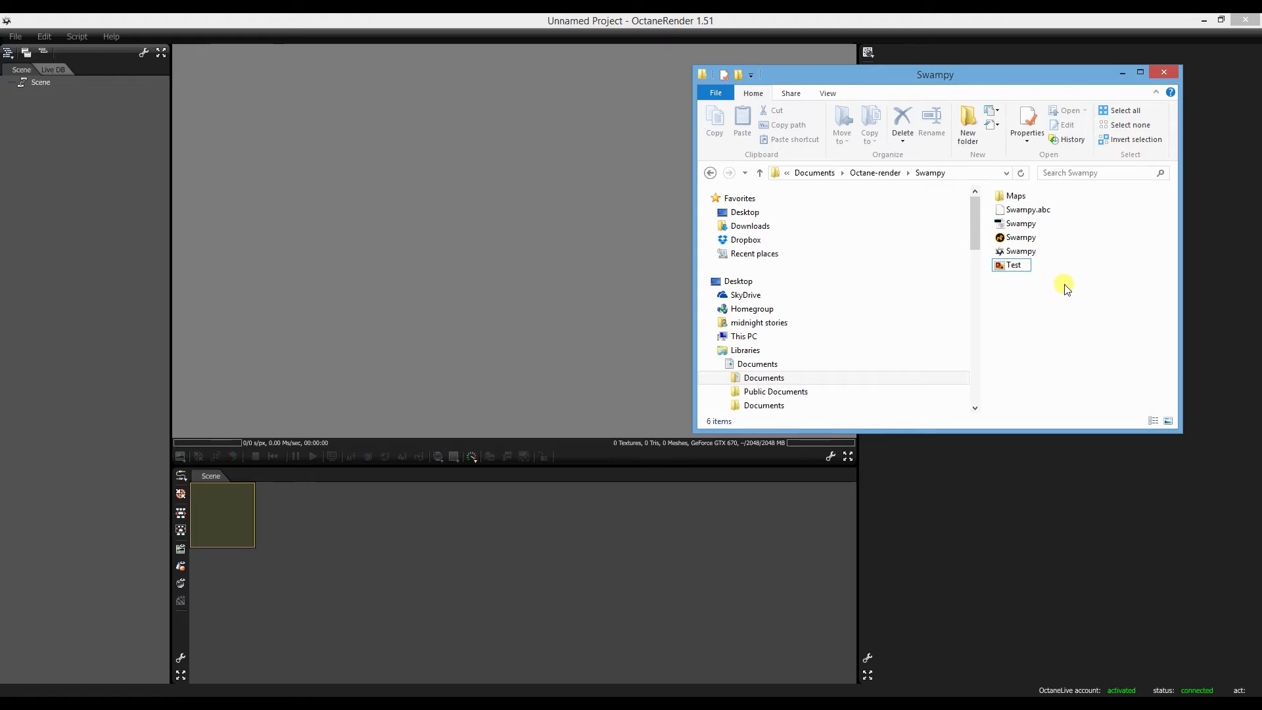
pyautogui.moveTo(1025, 210); pyautogui.dragTo(622, 559)
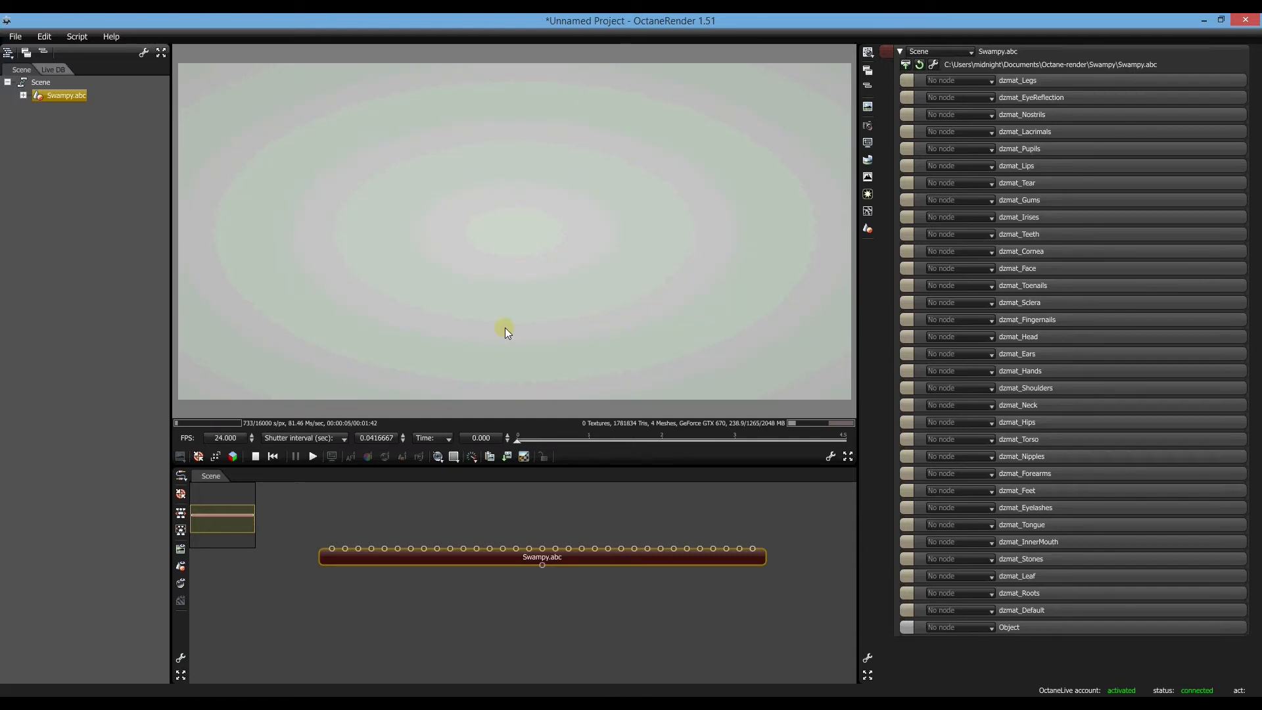
# Frame the whole creature in the render view and orbit around to see it from the side
pyautogui.scroll(-3, 505, 328)
pyautogui.scroll(-10, 505, 327)
pyautogui.scroll(-10, 506, 327)
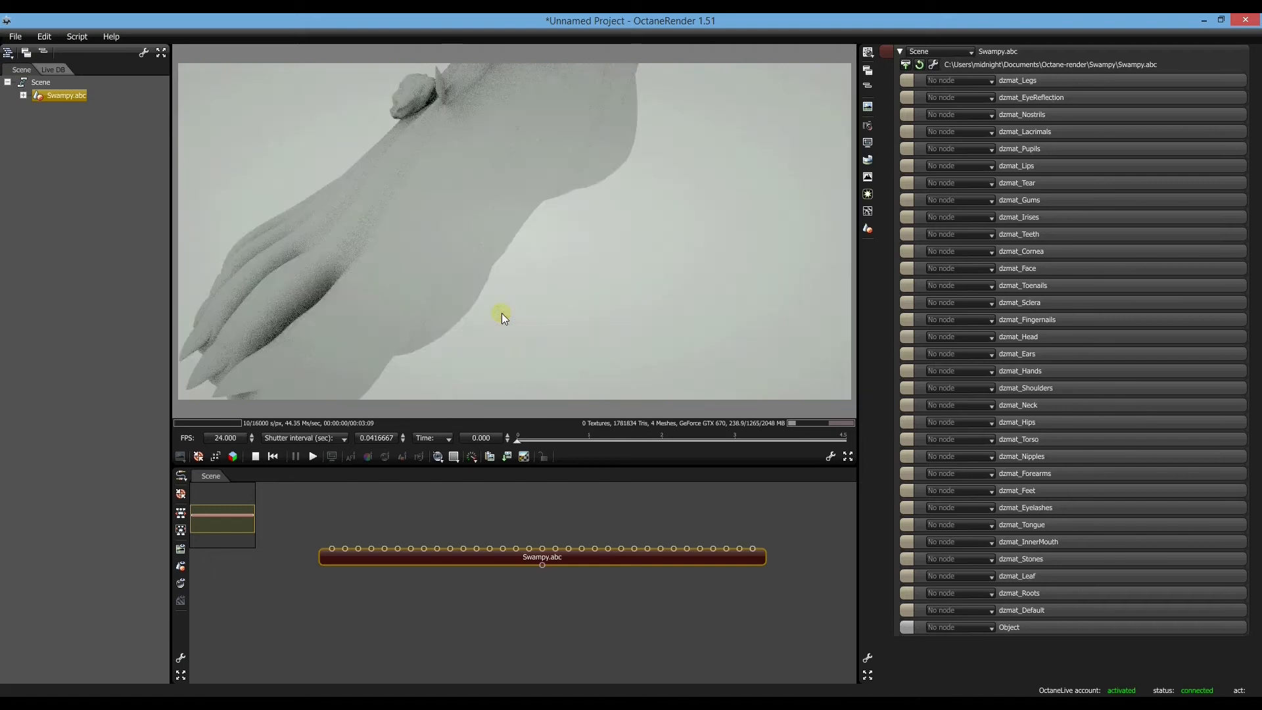
pyautogui.scroll(-10, 499, 305)
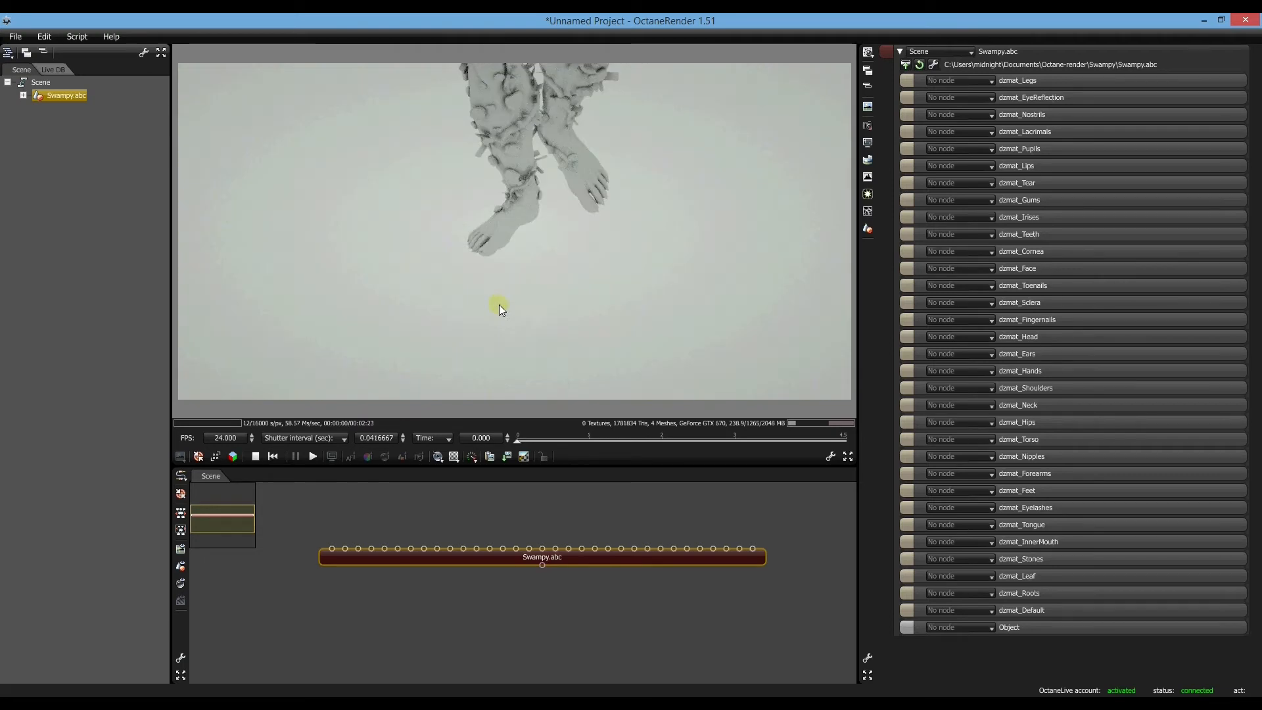
pyautogui.scroll(-2, 499, 280)
pyautogui.moveTo(553, 271); pyautogui.dragTo(558, 167, button='right')
pyautogui.moveTo(605, 99); pyautogui.dragTo(601, 255, button='right')
pyautogui.moveTo(599, 229)
pyautogui.mouseDown()
pyautogui.moveTo(616, 211)
pyautogui.moveTo(633, 257)
pyautogui.moveTo(620, 206)
pyautogui.moveTo(621, 219)
pyautogui.mouseUp()
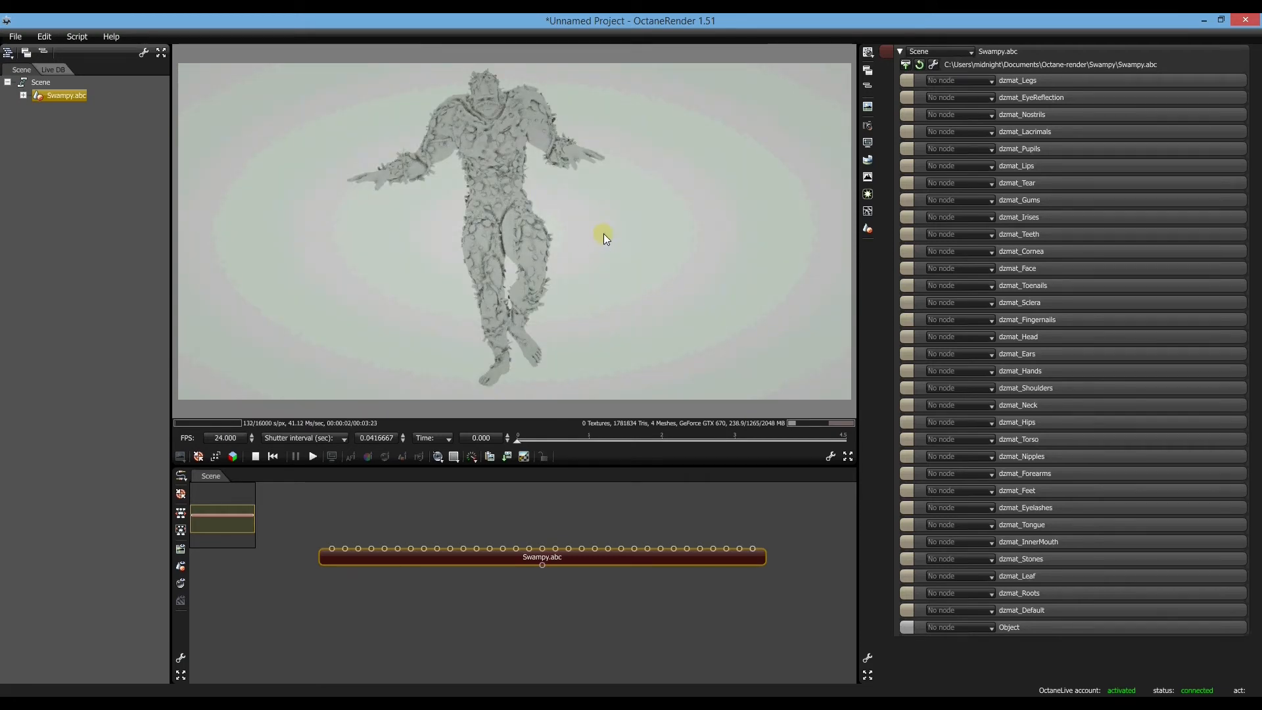
pyautogui.moveTo(590, 211); pyautogui.dragTo(596, 207)
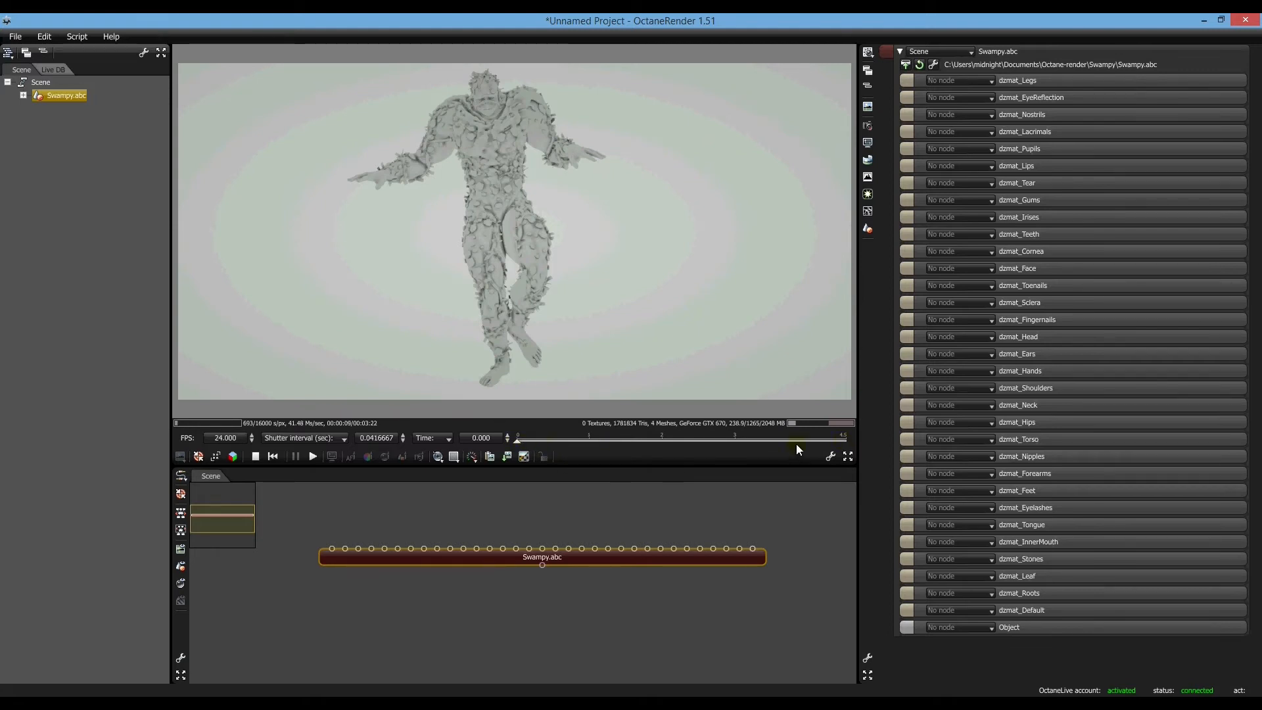
pyautogui.moveTo(323, 226); pyautogui.dragTo(513, 210)
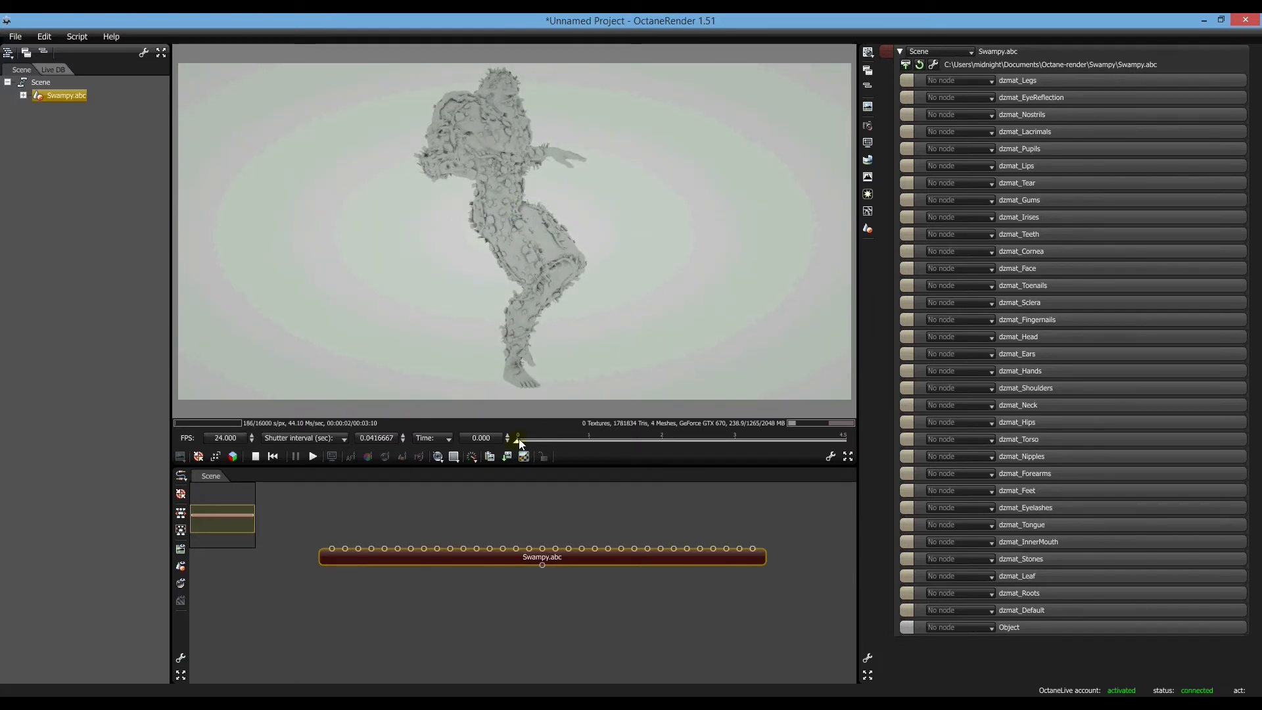
# Scrub the Alembic animation to 1.000 second to preview the walk cycle poses in the render view
pyautogui.moveTo(518, 440); pyautogui.dragTo(548, 444)
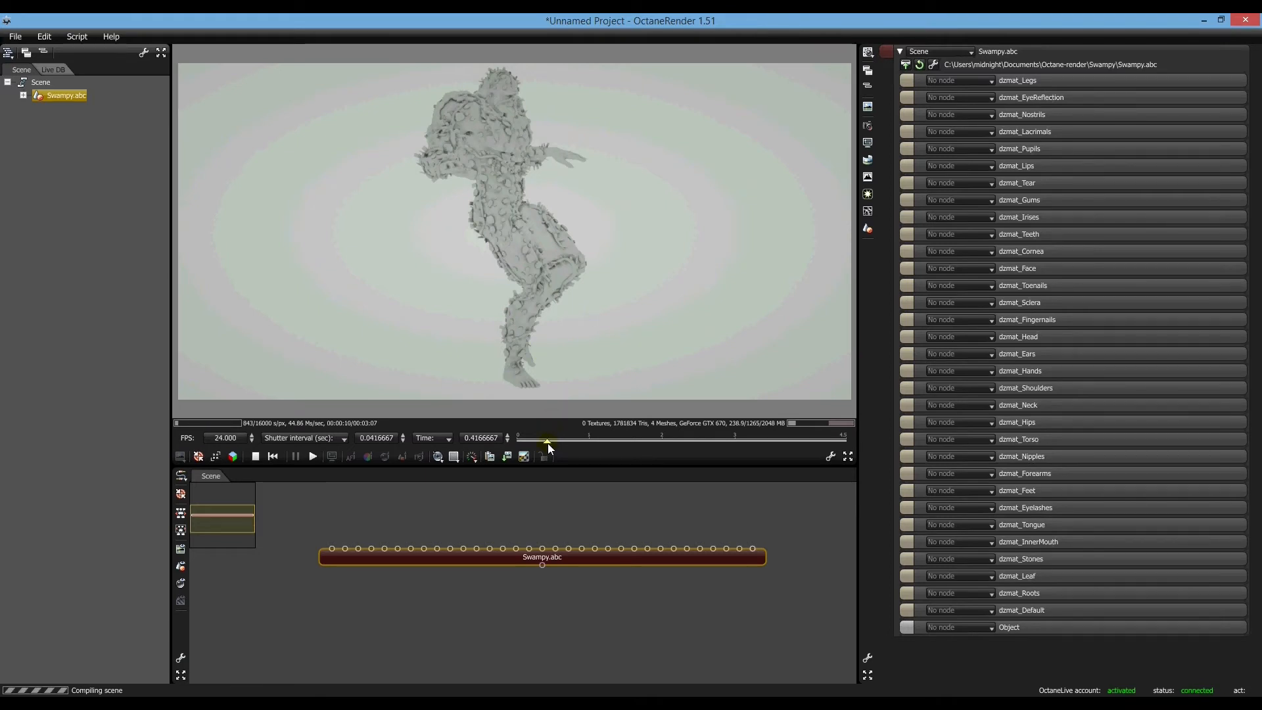
pyautogui.moveTo(546, 443); pyautogui.dragTo(587, 445)
pyautogui.moveTo(587, 443); pyautogui.dragTo(631, 442)
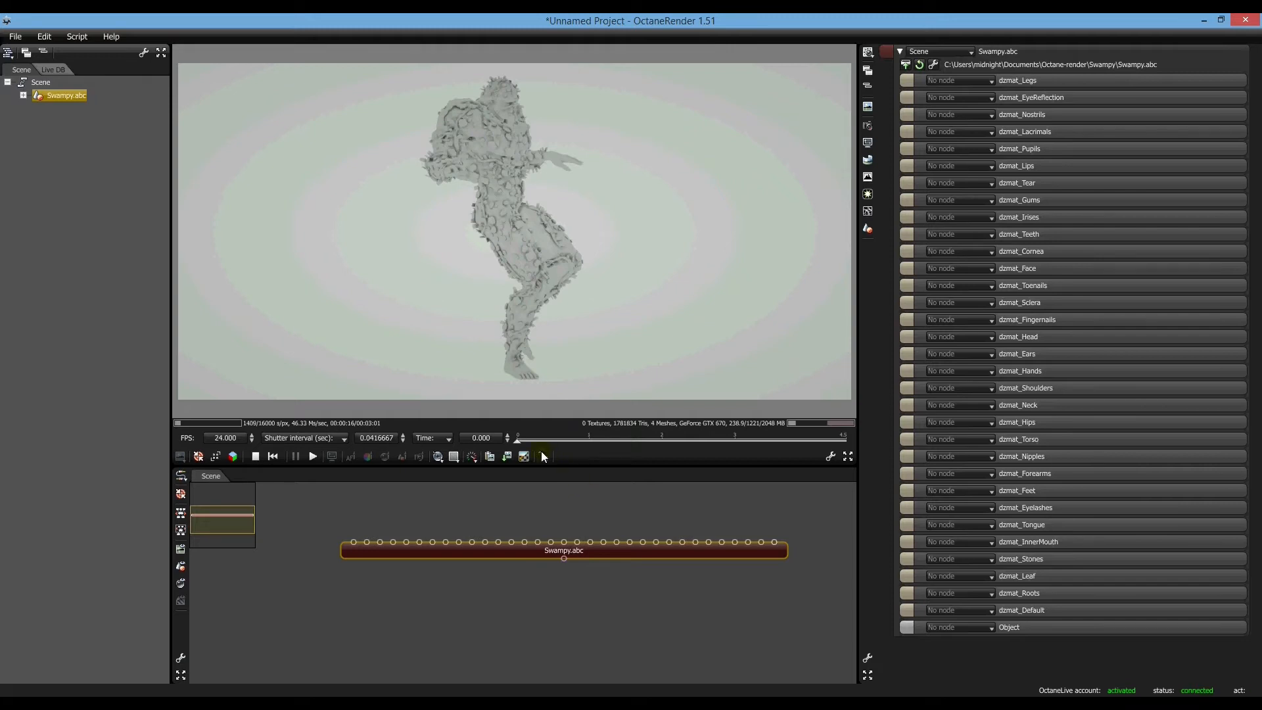
pyautogui.moveTo(519, 443); pyautogui.dragTo(552, 443)
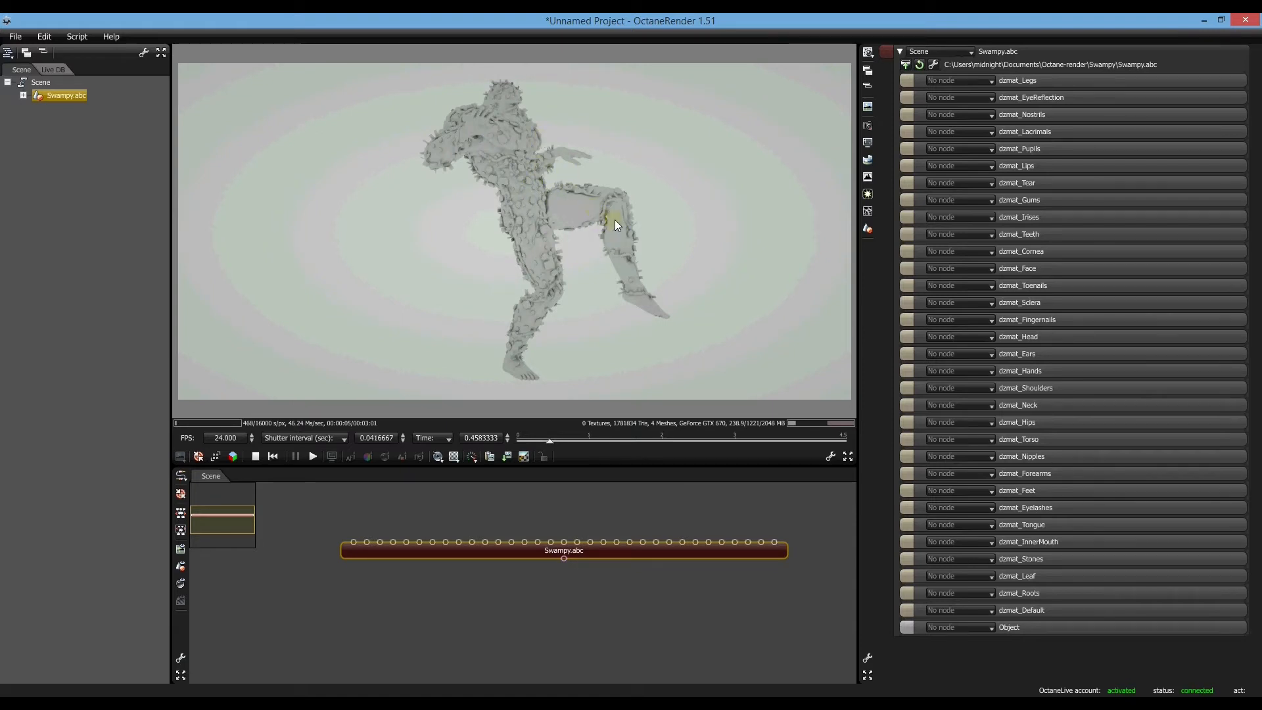
pyautogui.moveTo(550, 443); pyautogui.dragTo(591, 445)
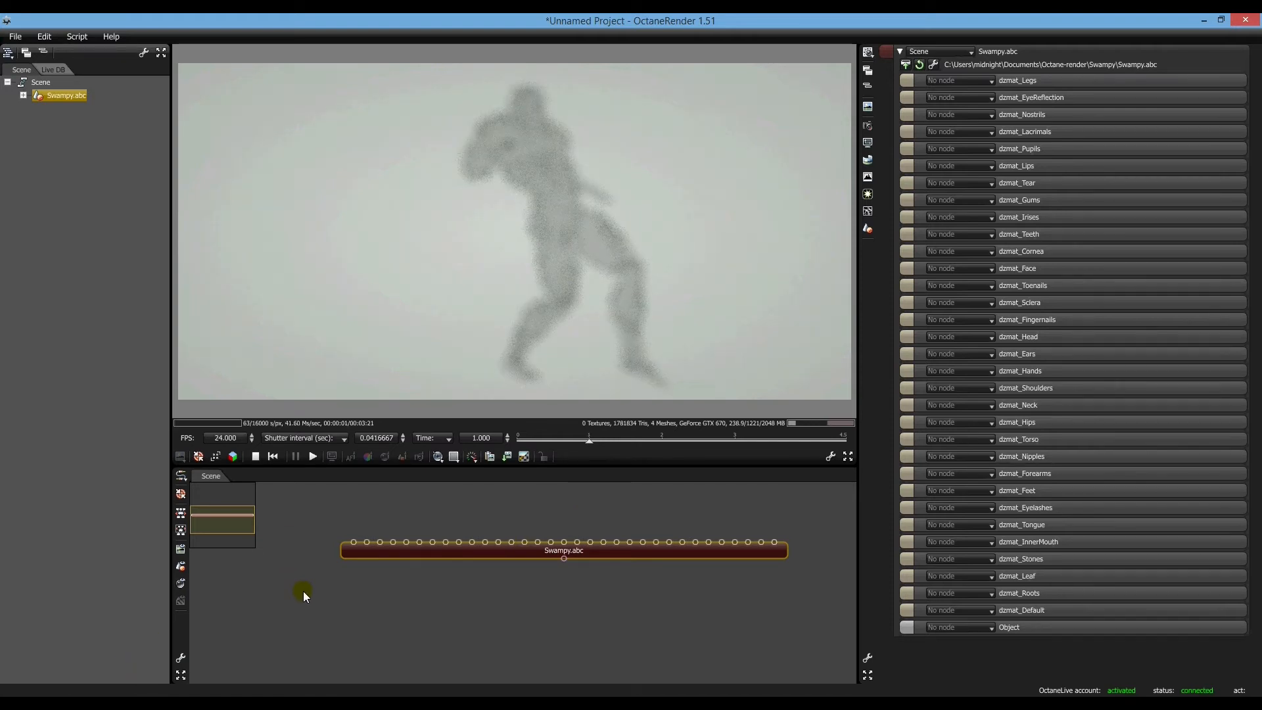
# Adjust the render view's zoom and shift the walking creature towards the left of the frame
pyautogui.click(468, 245)
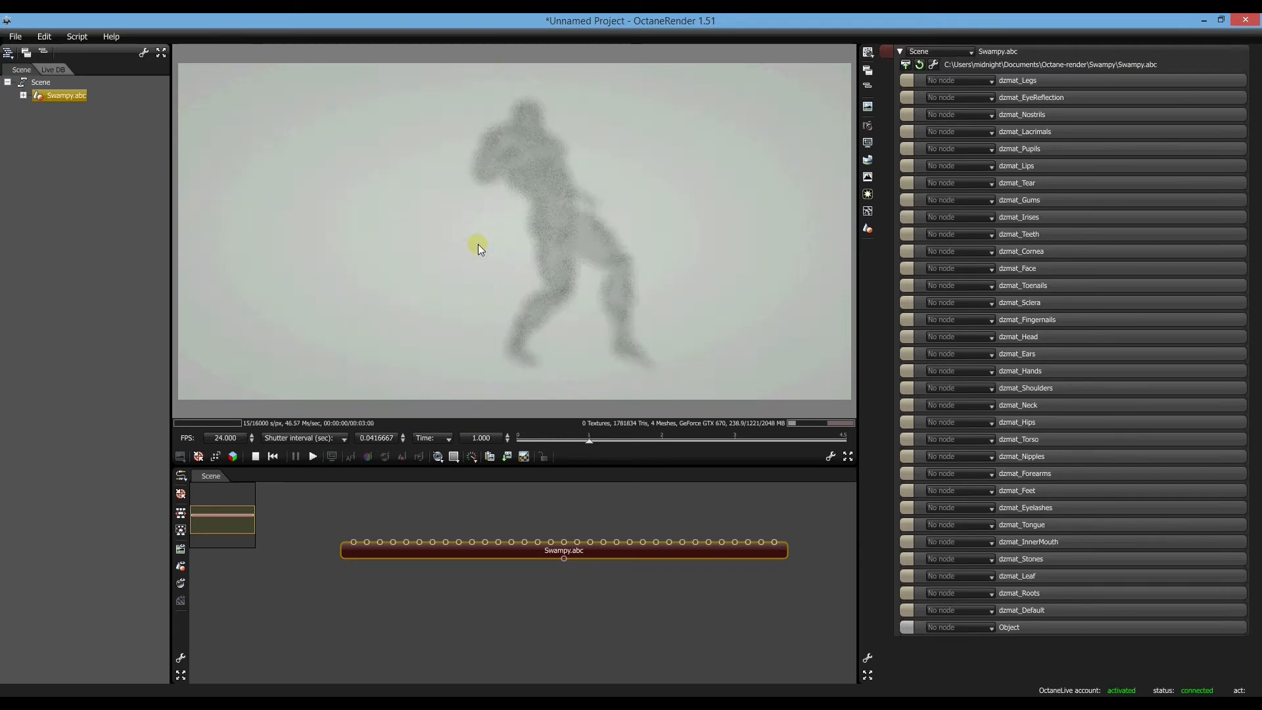
pyautogui.scroll(2, 478, 245)
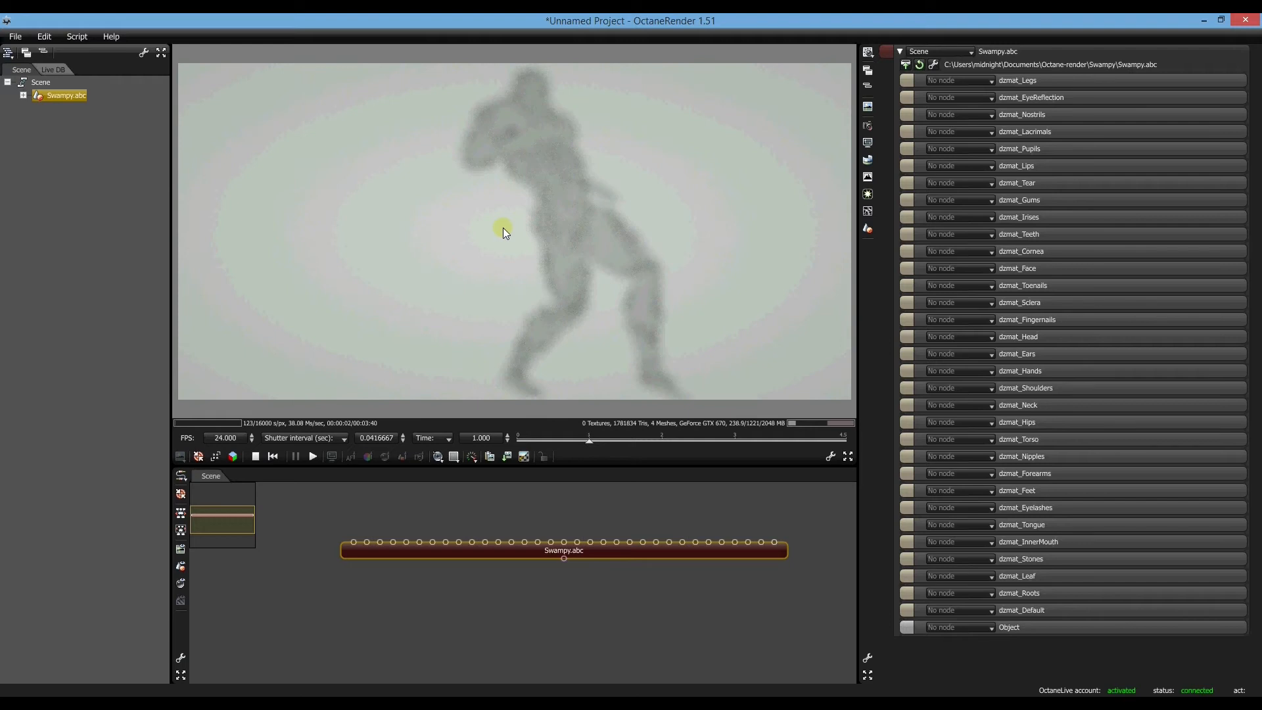
pyautogui.scroll(-2, 482, 219)
pyautogui.scroll(4, 498, 195)
pyautogui.scroll(-3, 505, 214)
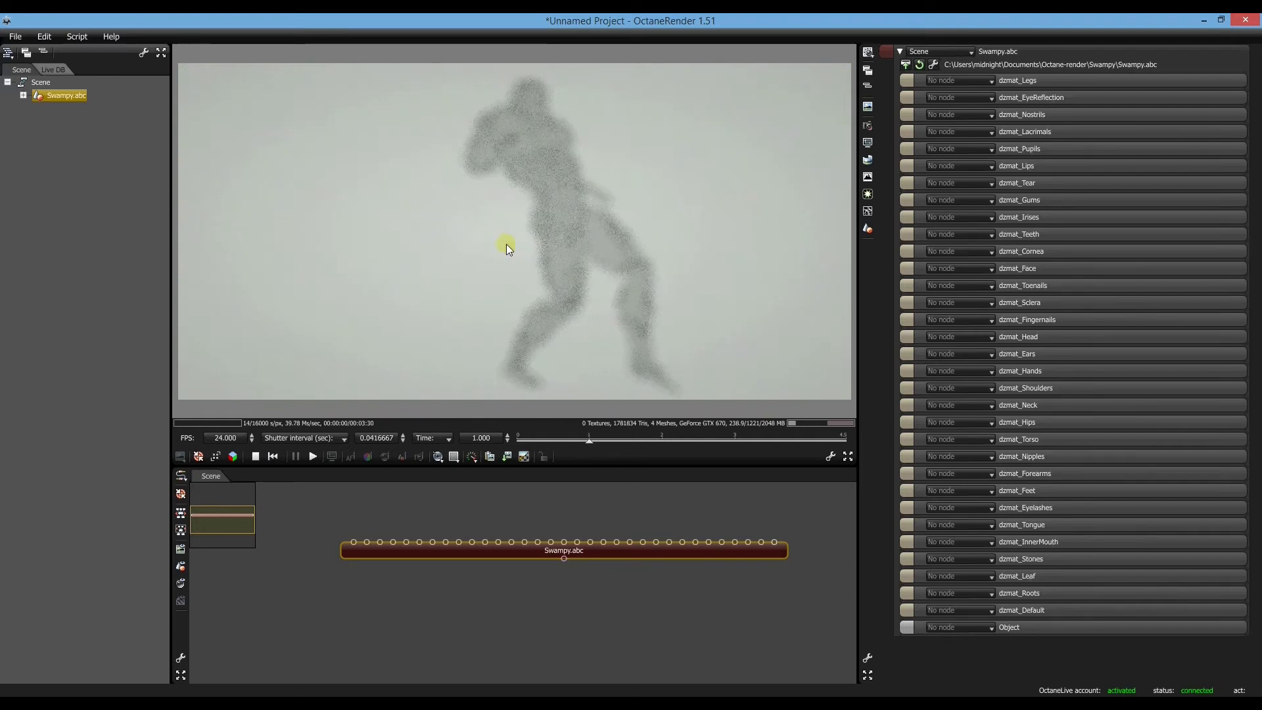
pyautogui.moveTo(676, 221); pyautogui.dragTo(584, 216, button='right')
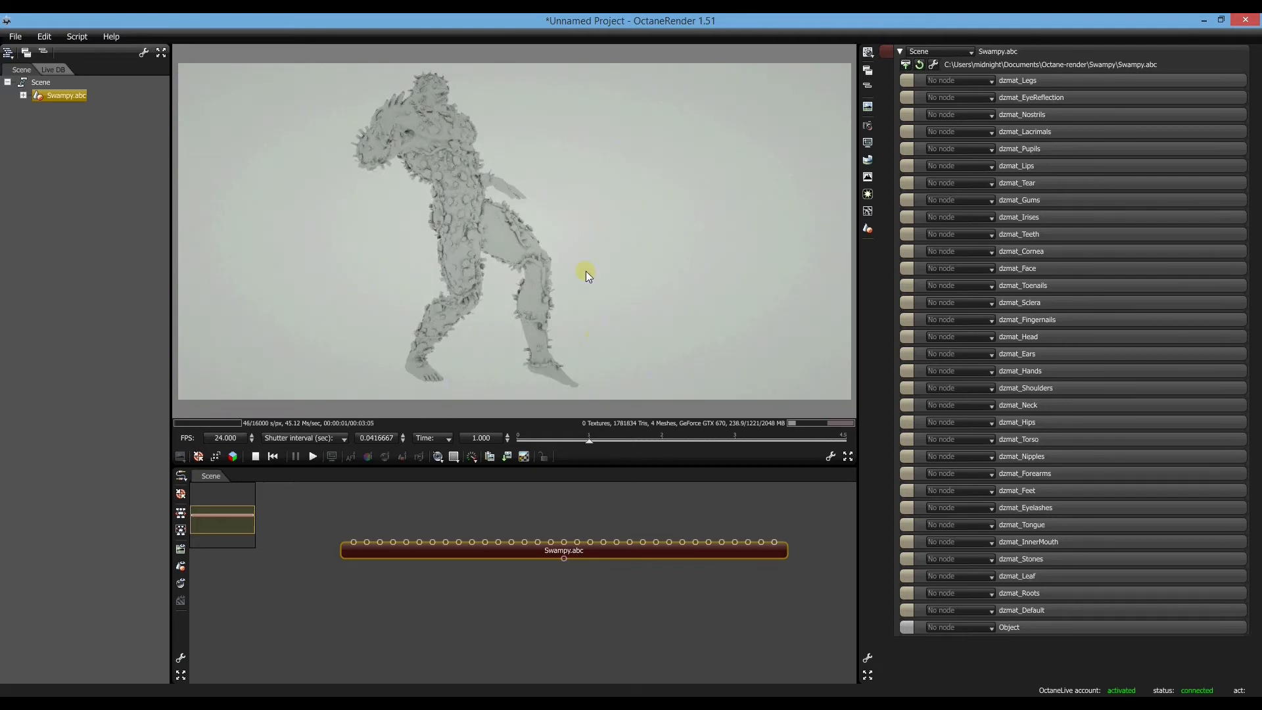
# Move the Swampy.abc node lower in the node graph and examine its list of material inputs, including dzmat_Legs
pyautogui.click(536, 523)
pyautogui.moveTo(535, 550); pyautogui.dragTo(546, 574)
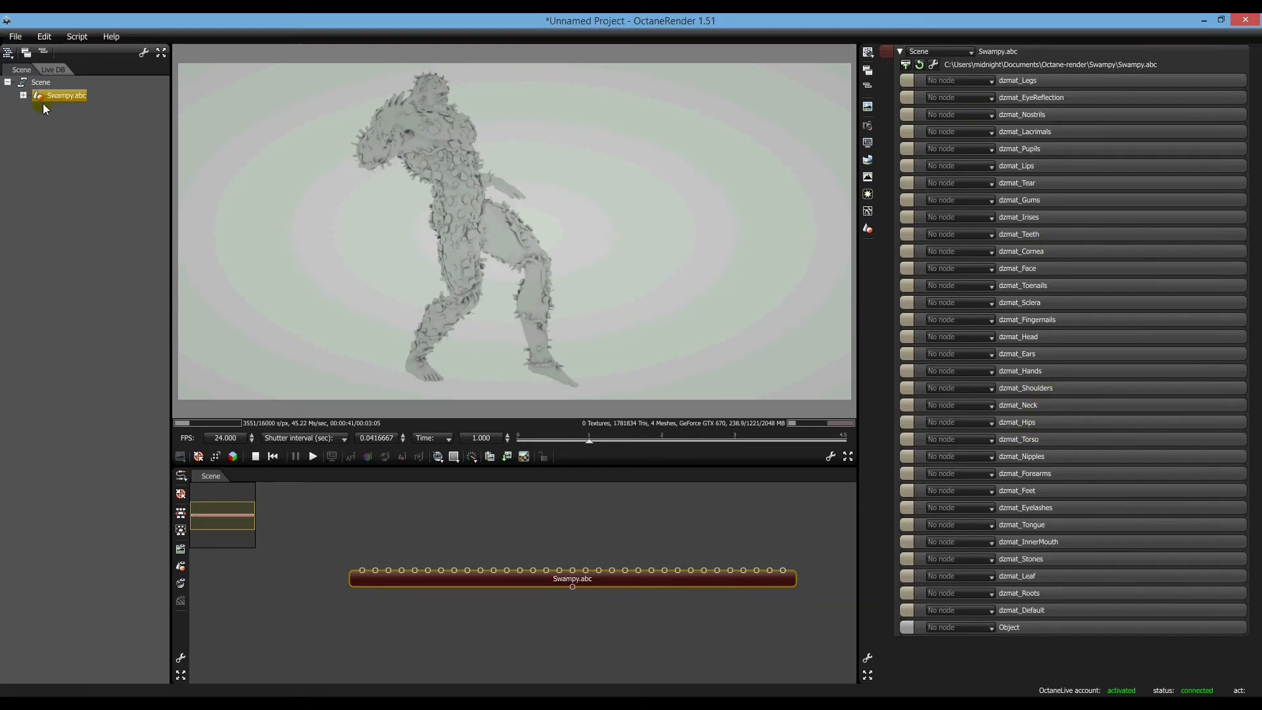
pyautogui.click(23, 95)
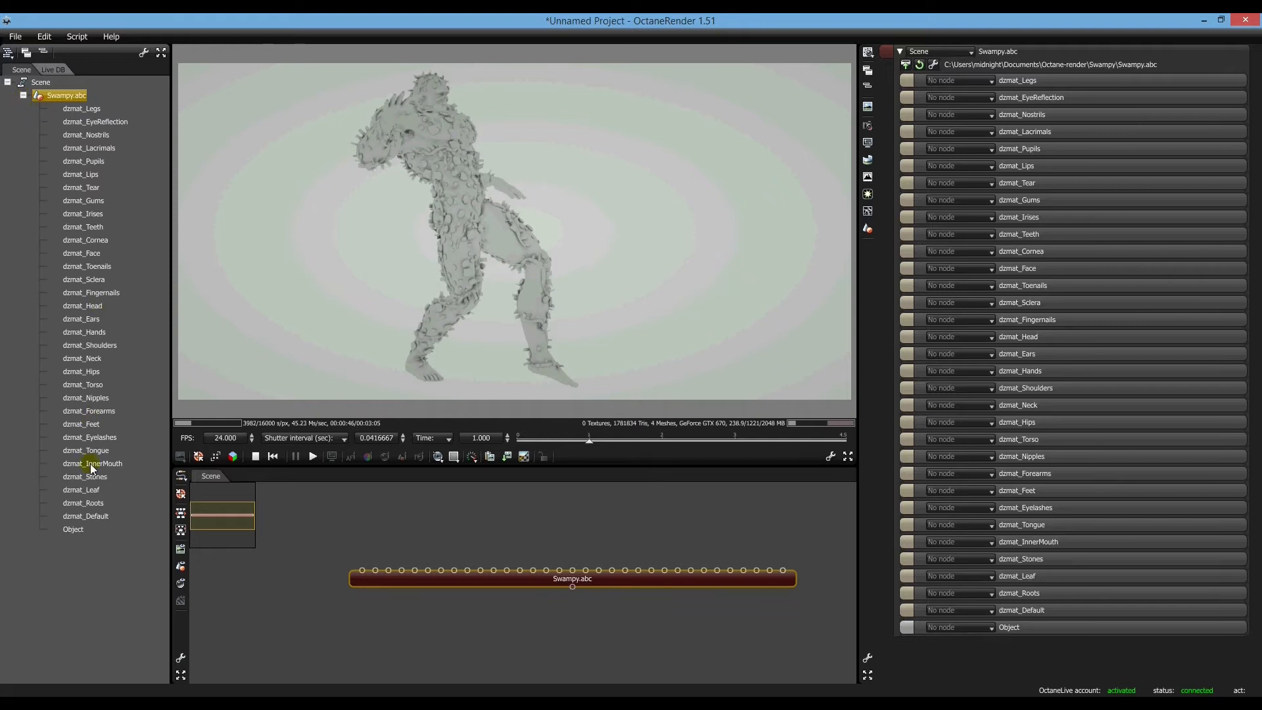
pyautogui.click(87, 110)
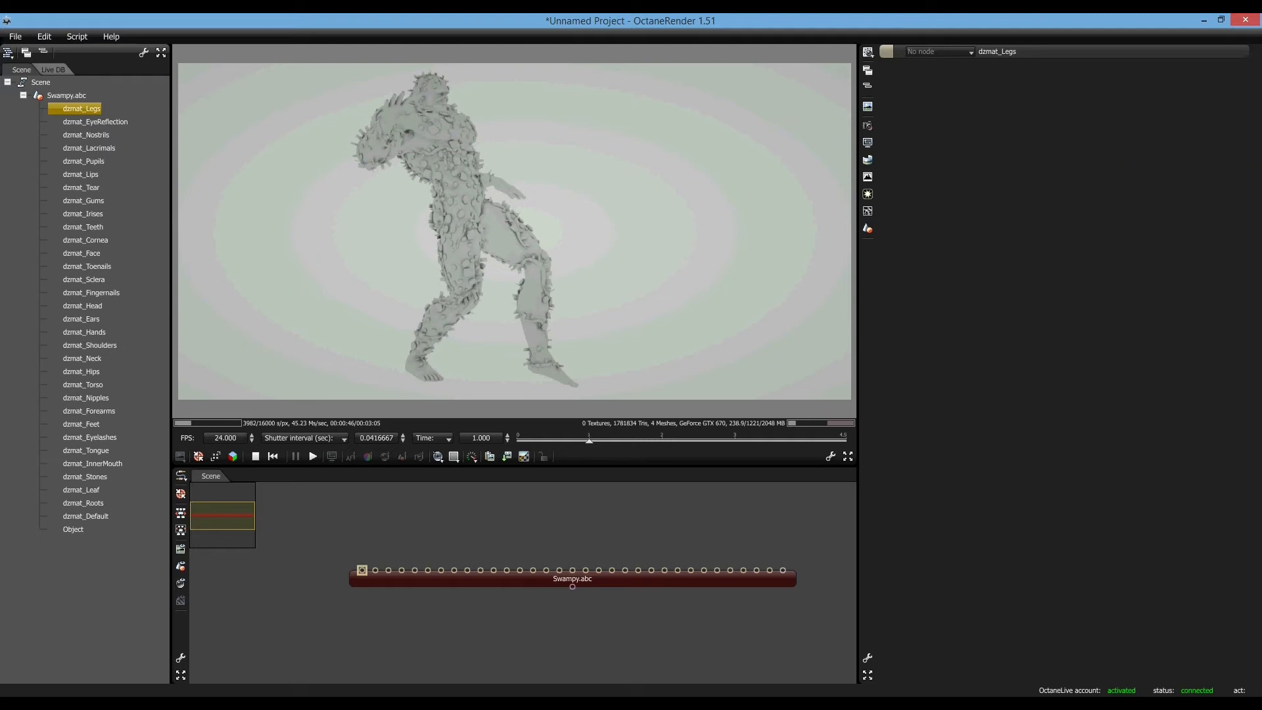
pyautogui.click(24, 96)
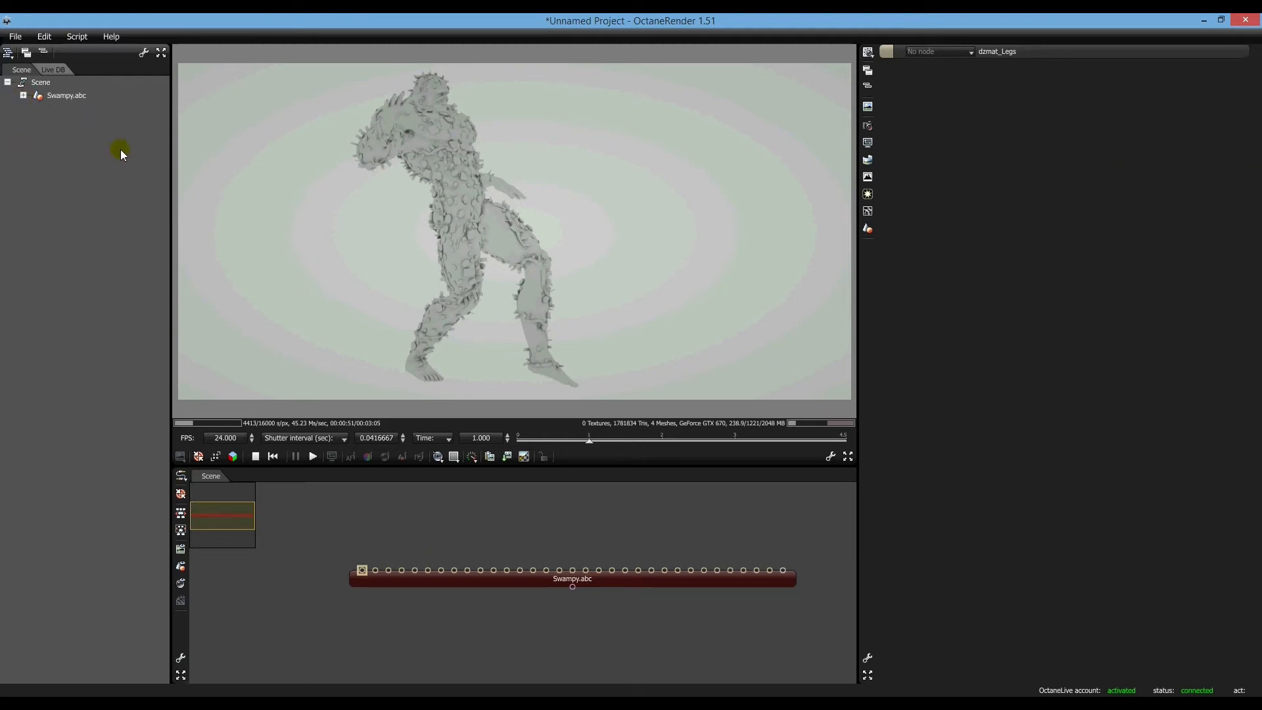
pyautogui.click(420, 524)
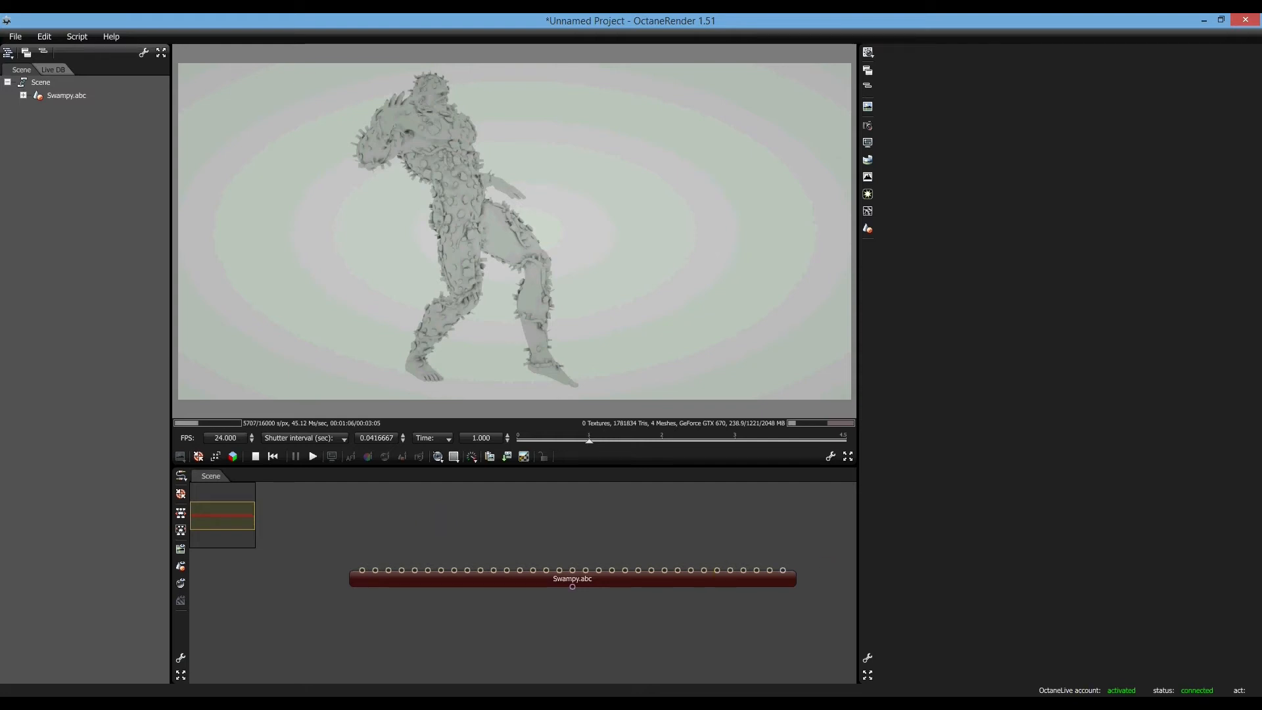
# Import the Swampy Octane project file into the node graph and place its Swampy.obj node just above the Swampy.abc node
pyautogui.moveTo(1124, 703)
pyautogui.rightClick(457, 511)
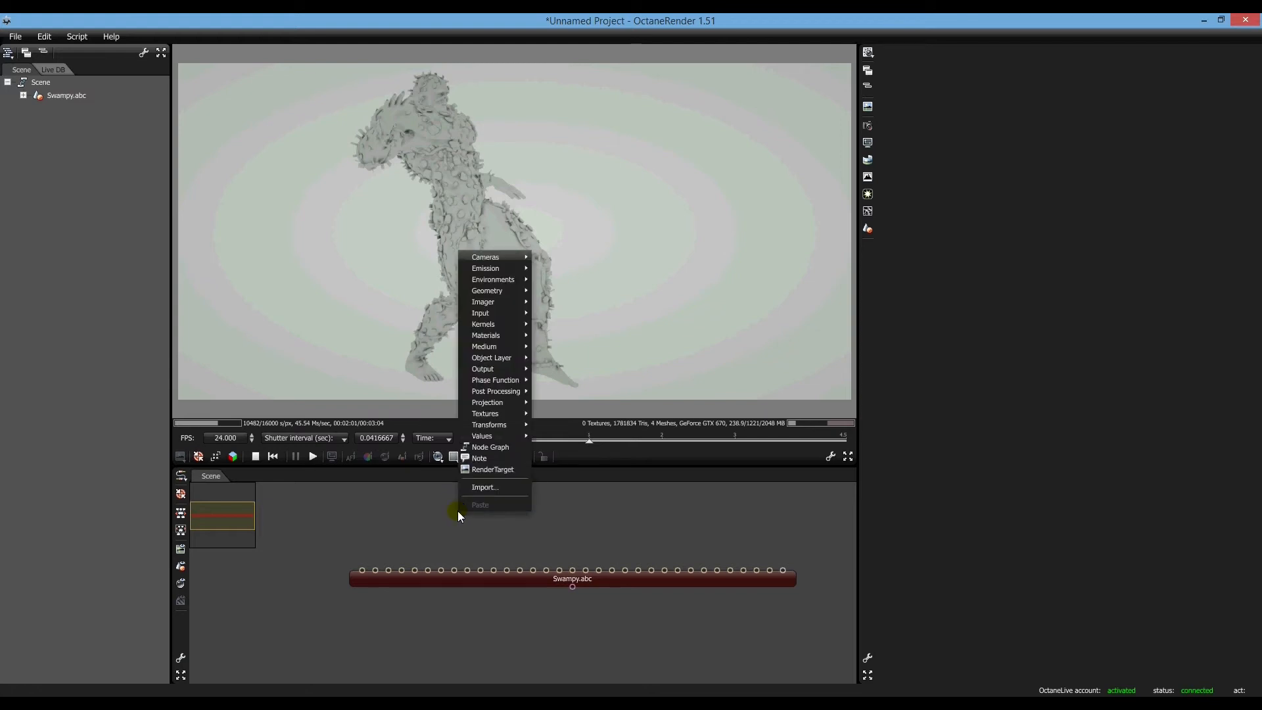
pyautogui.click(485, 487)
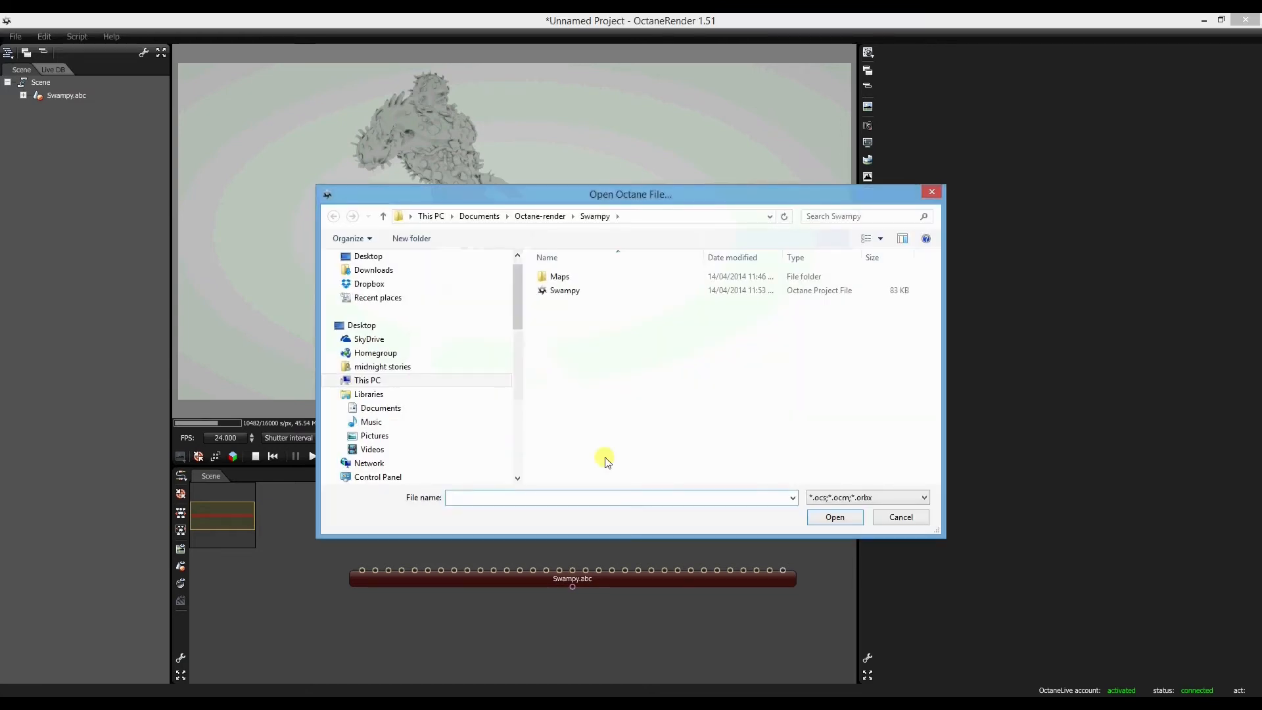
pyautogui.click(565, 291)
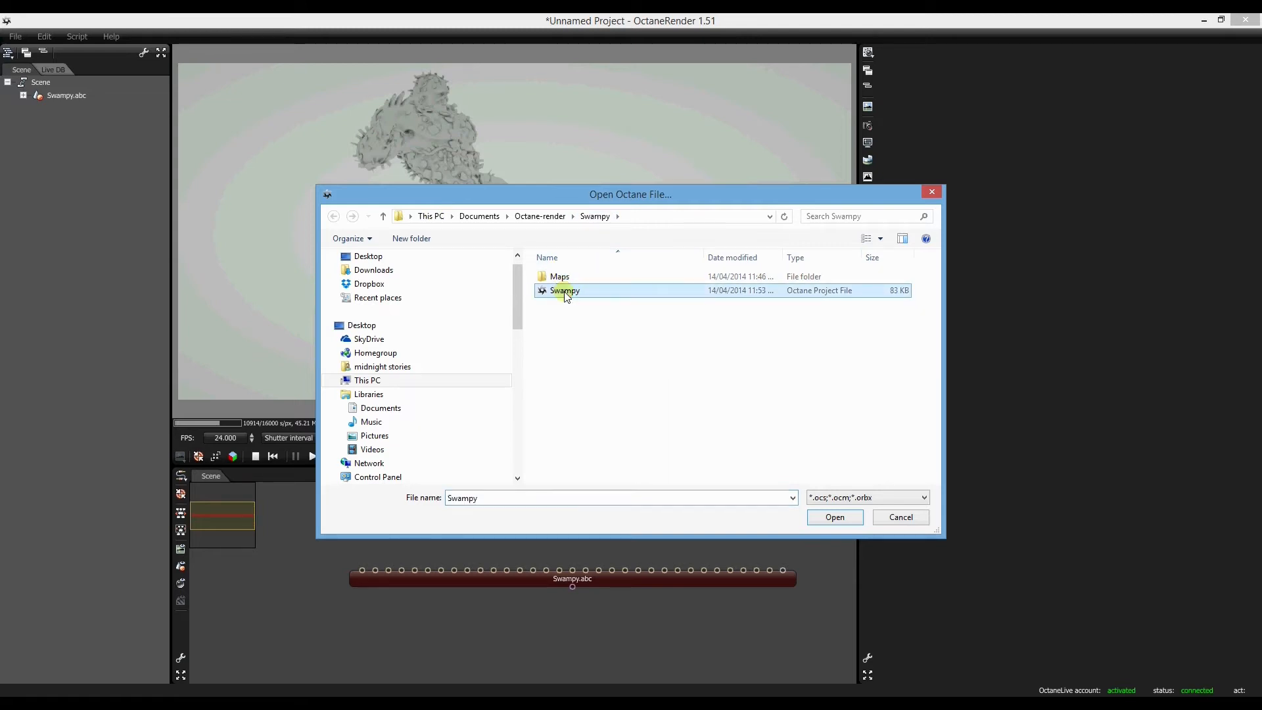
pyautogui.click(846, 516)
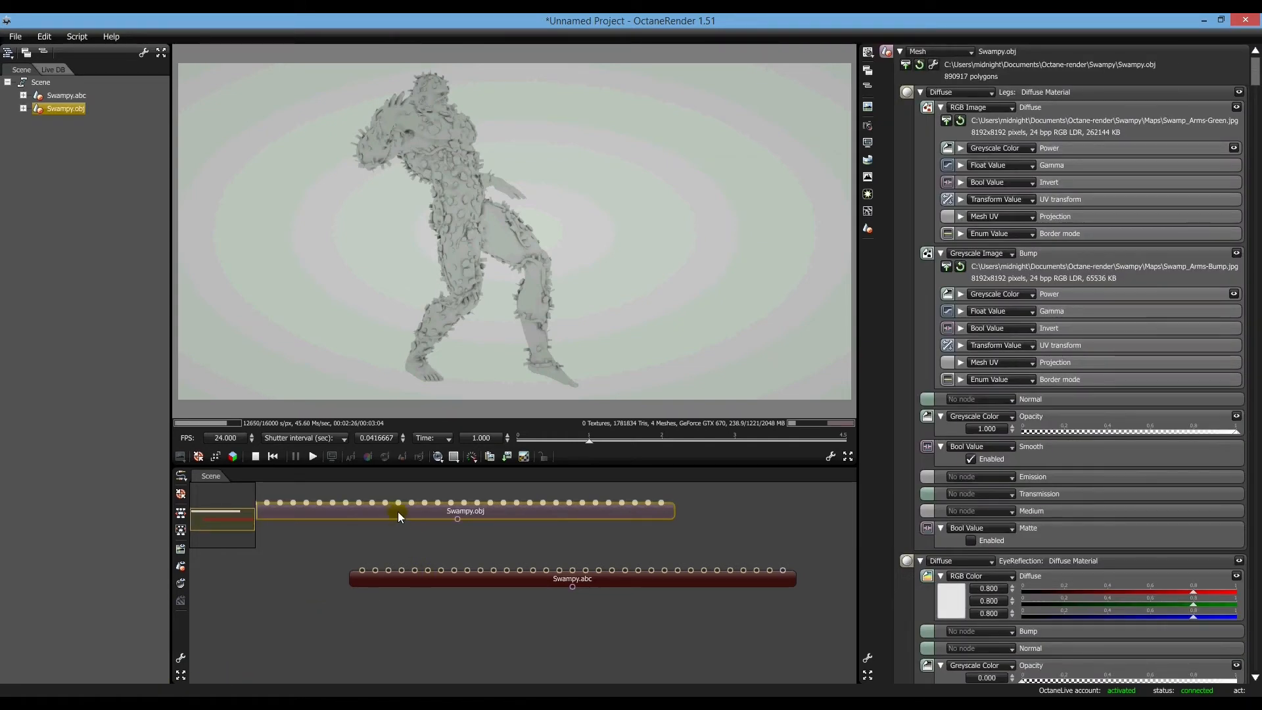
pyautogui.moveTo(393, 509); pyautogui.dragTo(473, 518)
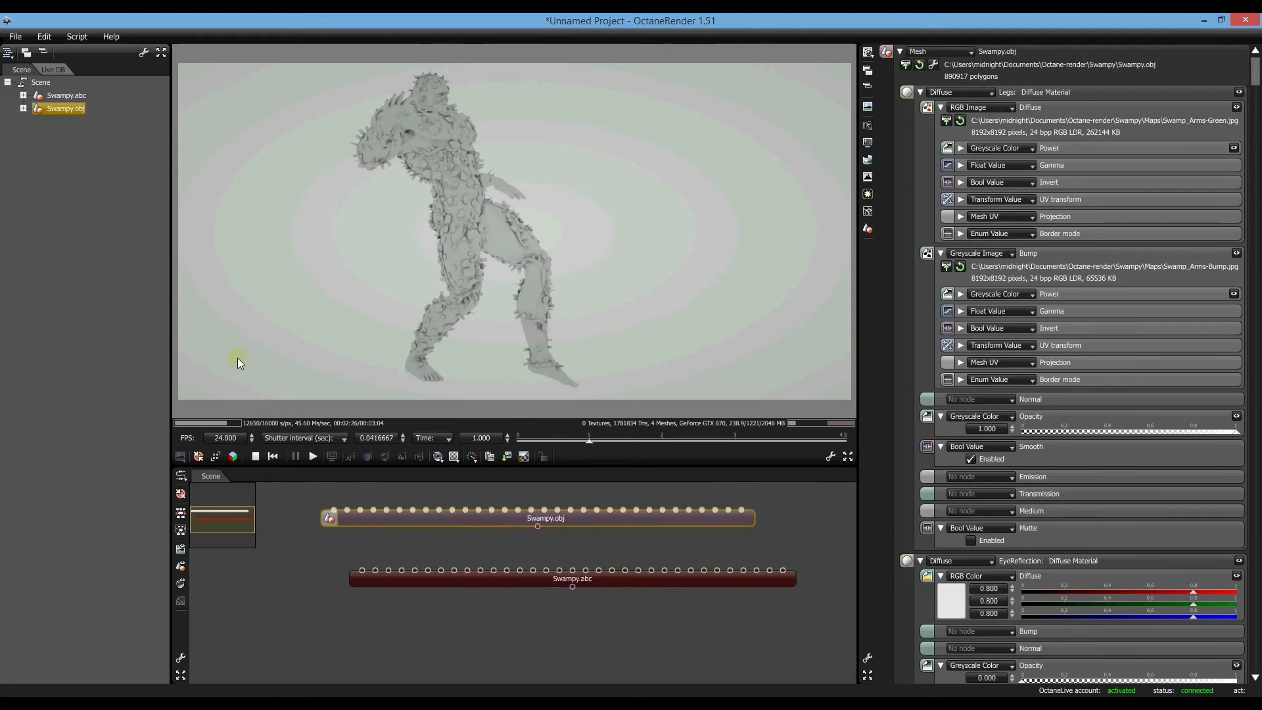
# Expand the Swampy.obj mesh in the scene outliner and examine its materials, including the inputs of the Legs material and its Bump texture
pyautogui.click(23, 109)
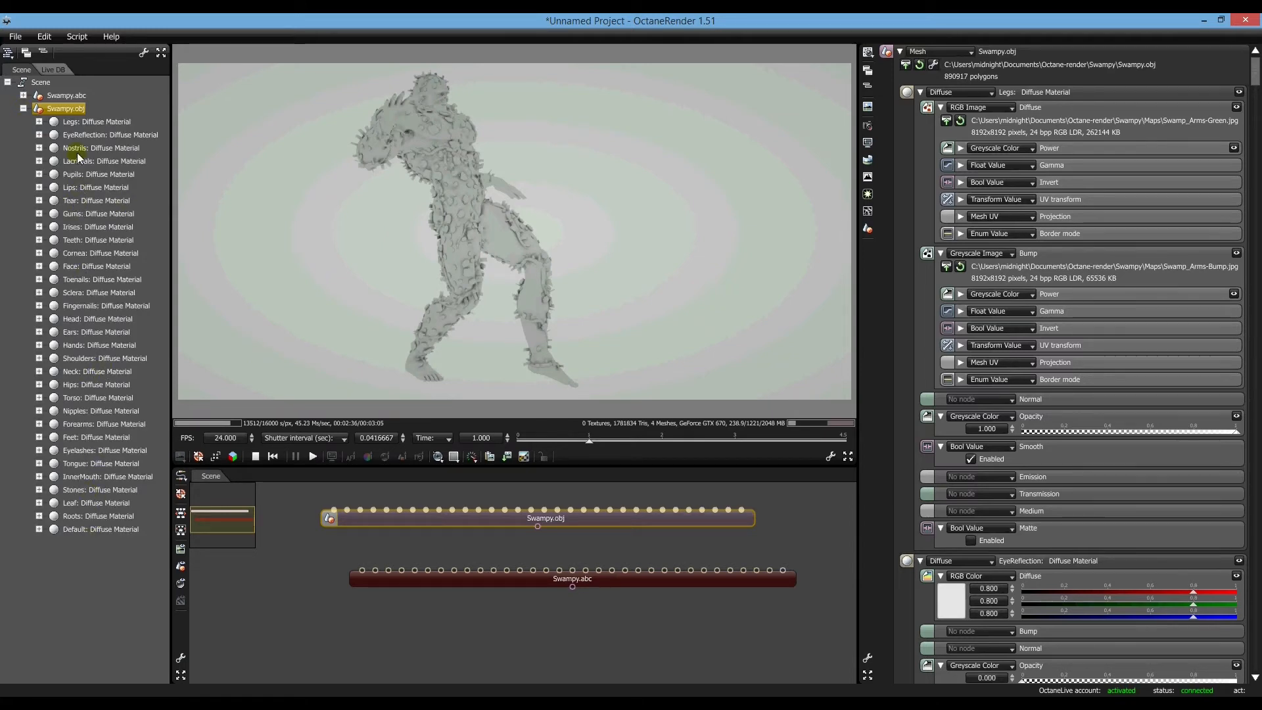
pyautogui.click(38, 121)
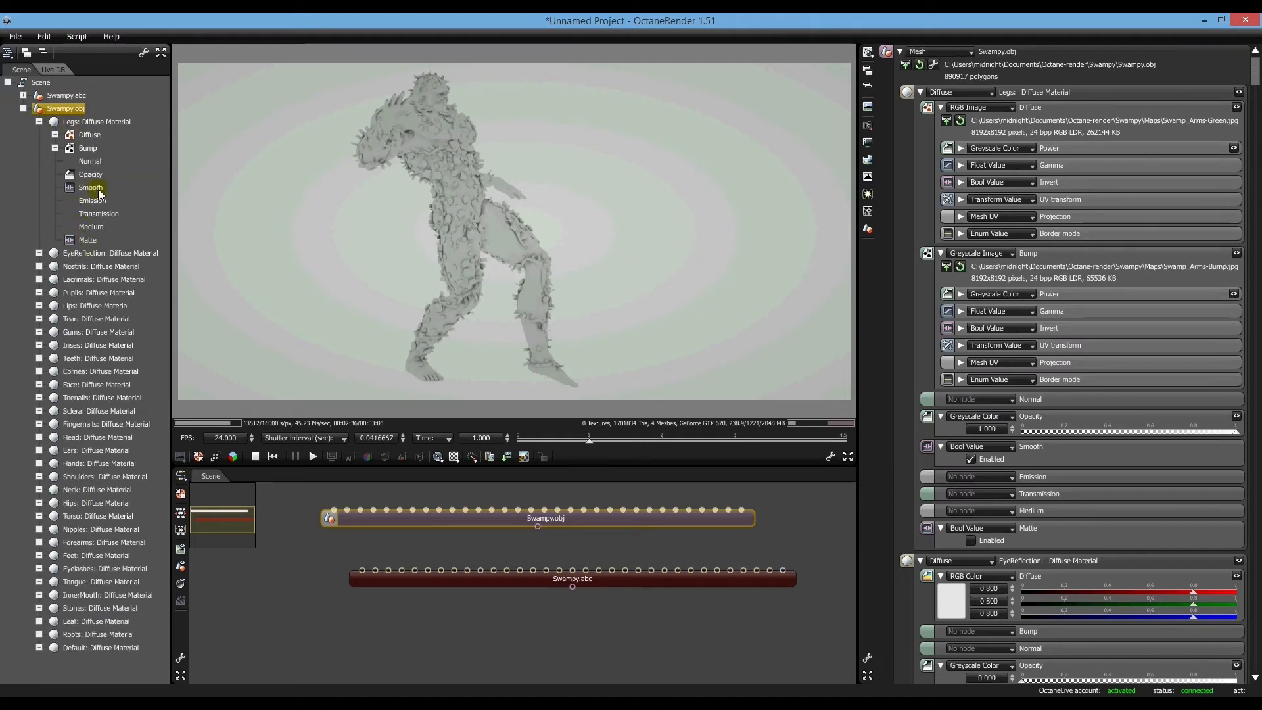
pyautogui.click(55, 148)
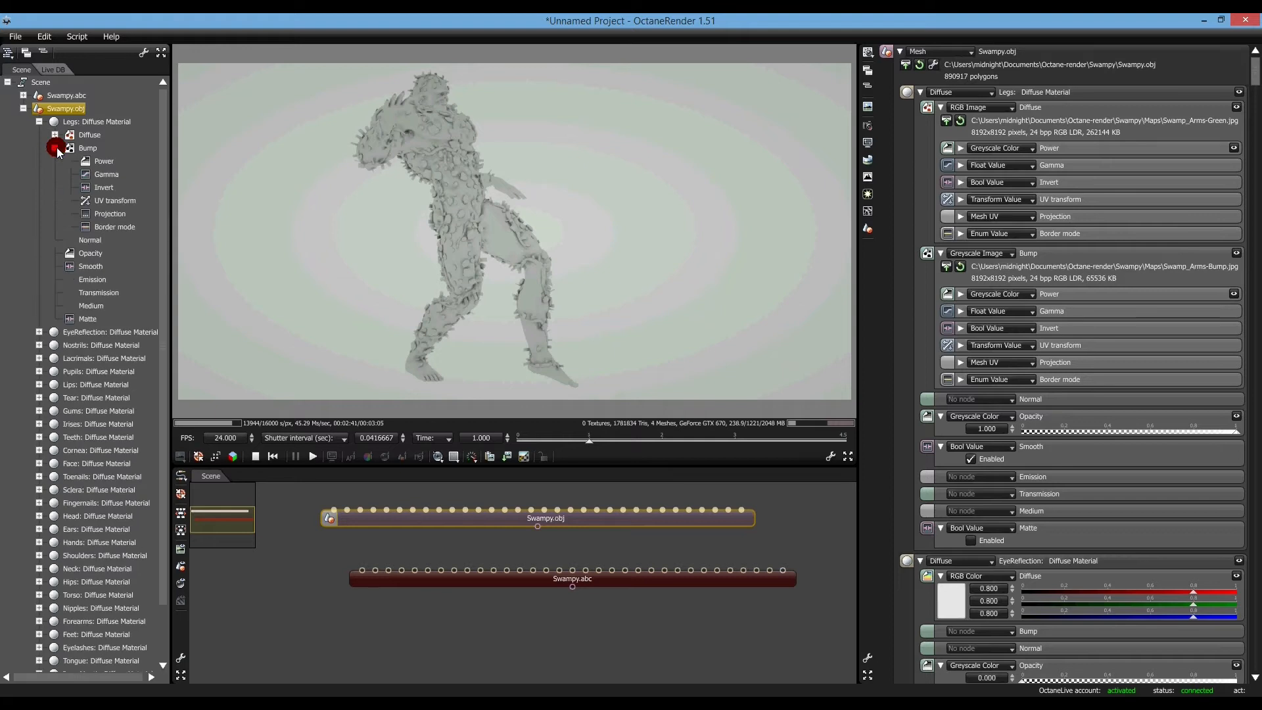
pyautogui.click(55, 149)
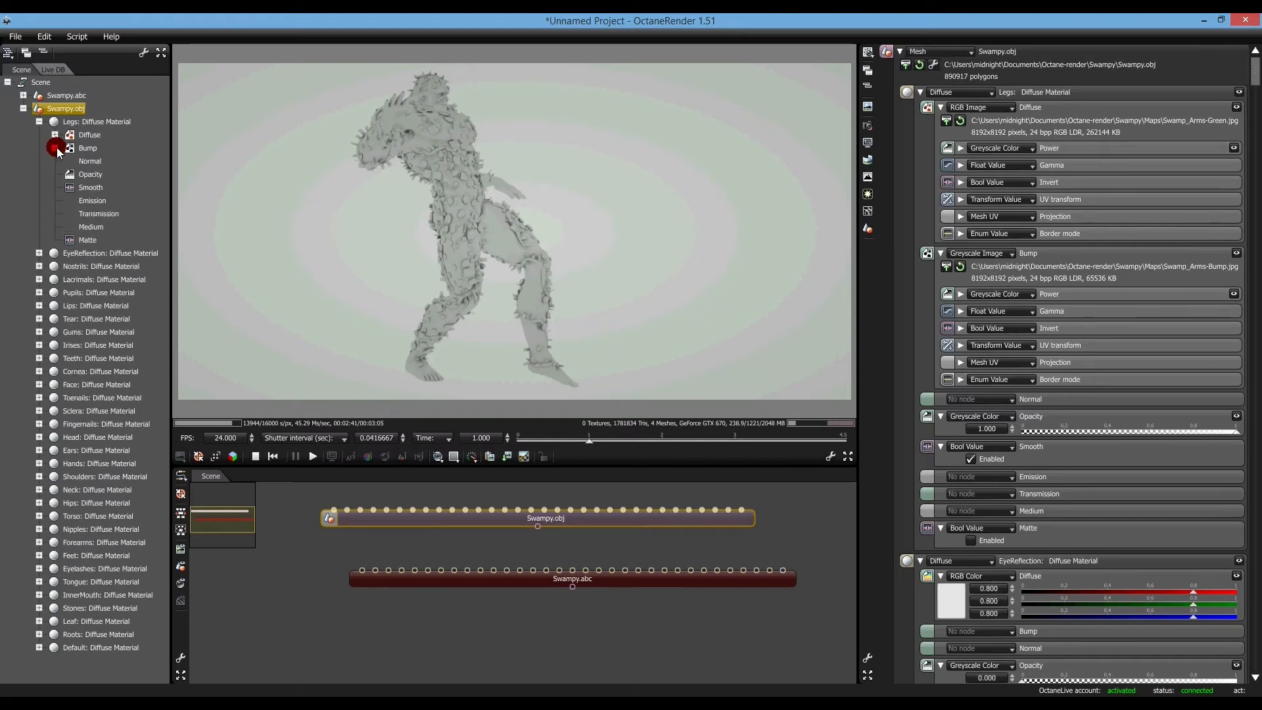
pyautogui.click(23, 109)
pyautogui.click(24, 109)
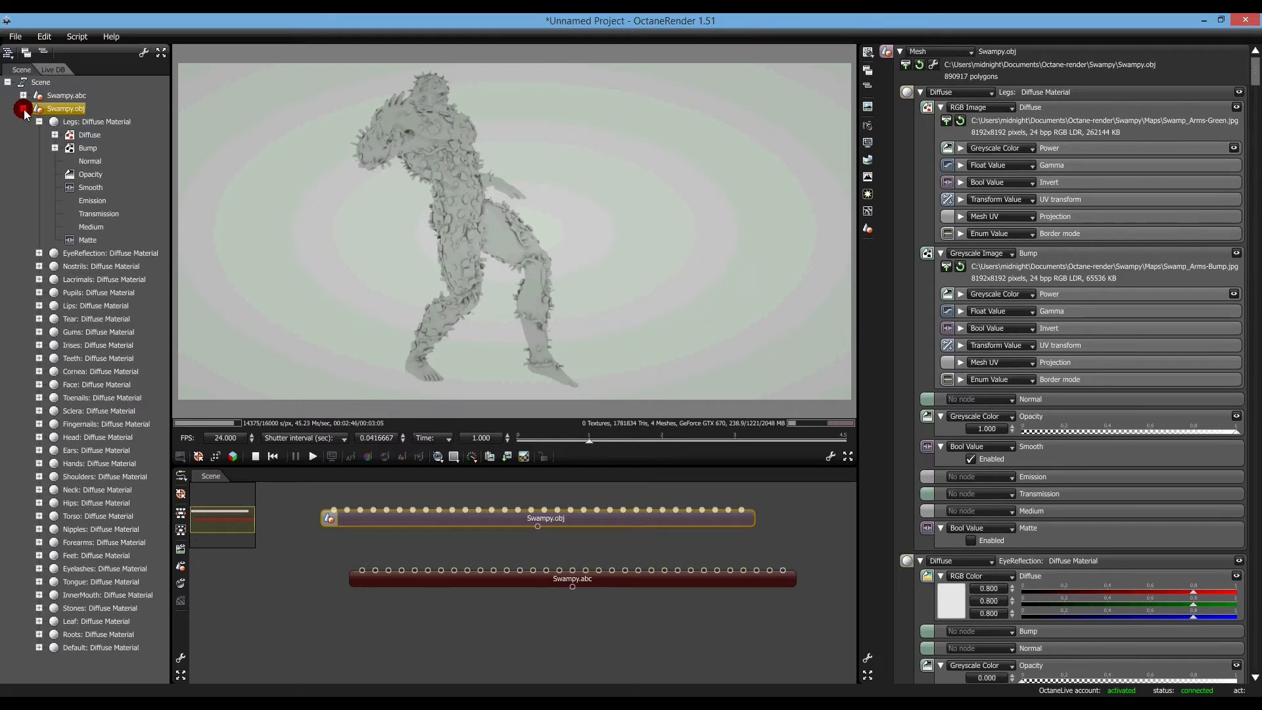
pyautogui.click(39, 121)
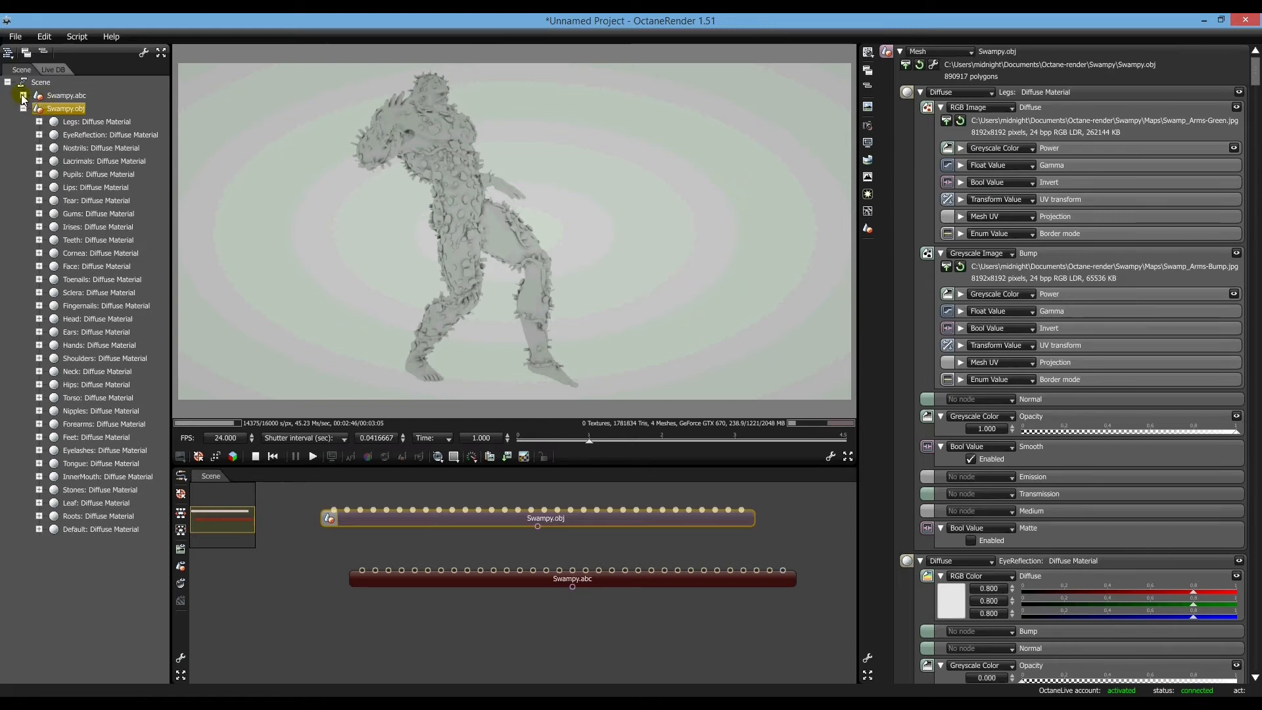
# Expand Swampy.abc in the scene outliner and compare its dzmat material inputs with the material list of Swampy.obj
pyautogui.click(24, 96)
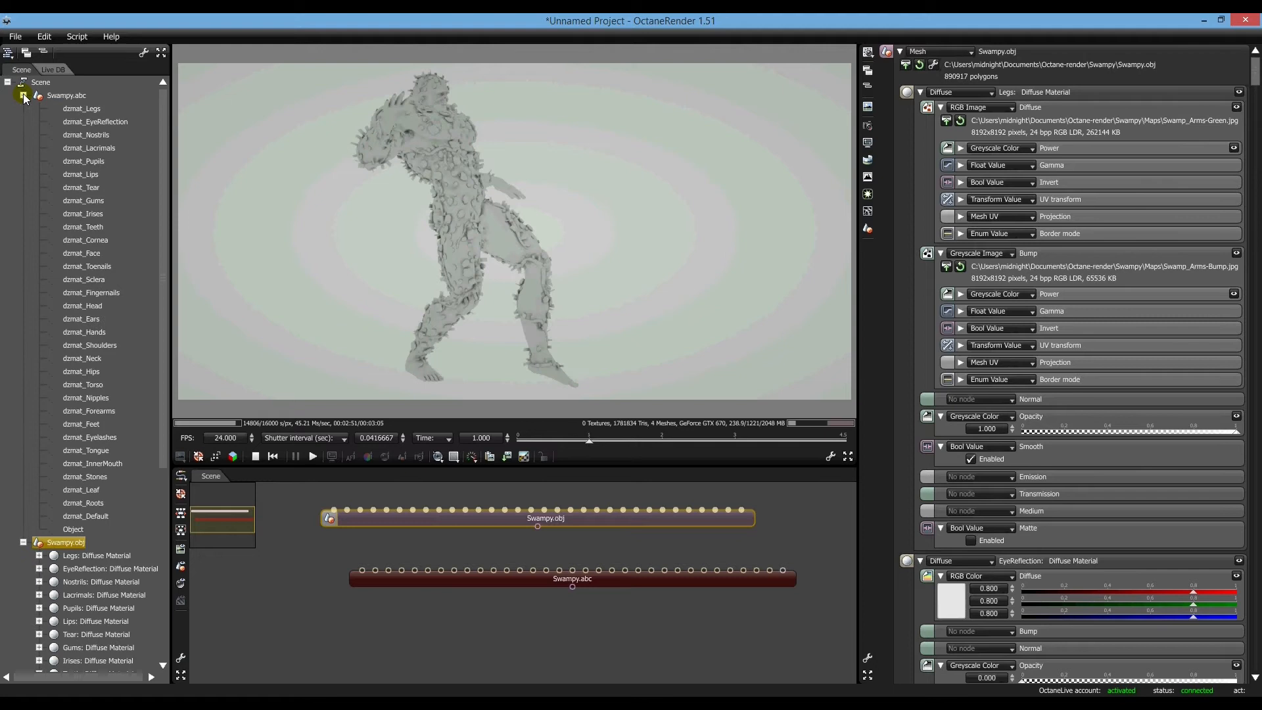
pyautogui.scroll(-6, 116, 436)
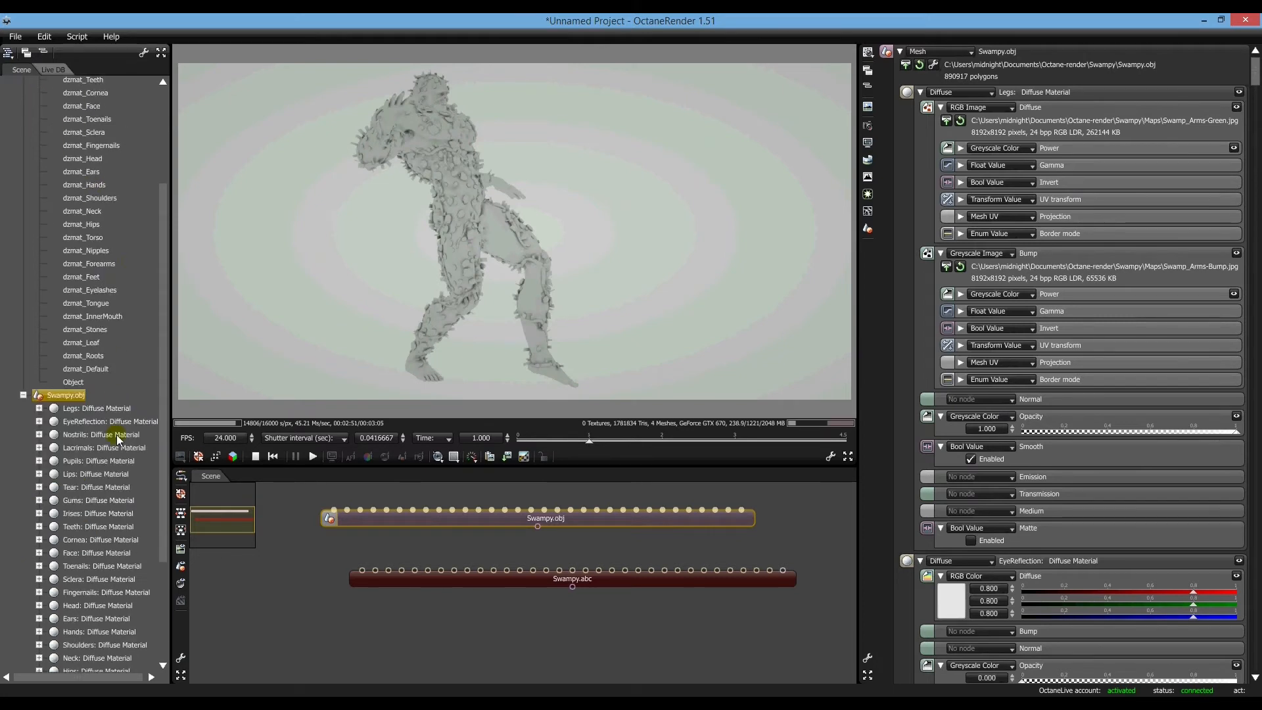
pyautogui.scroll(5, 115, 436)
pyautogui.scroll(1, 115, 436)
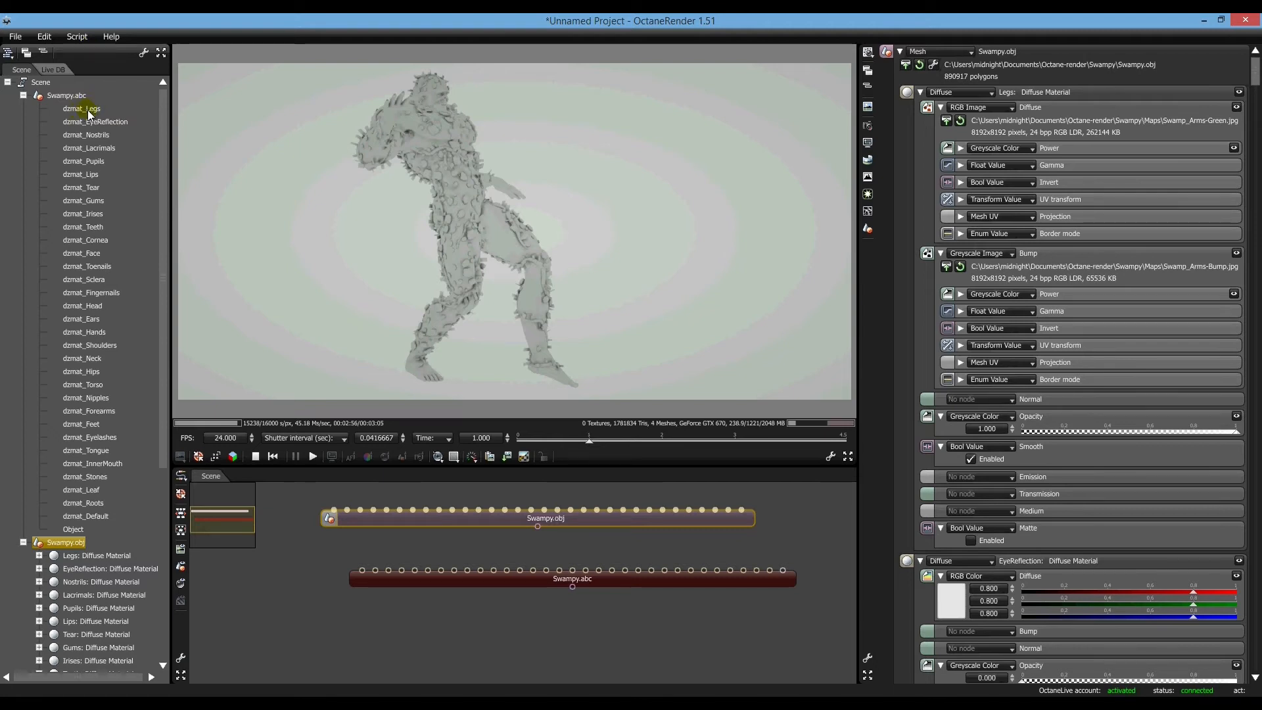
# Copy the Legs diffuse material from Swampy.obj and paste it into the dzmat_Legs input of Swampy.abc
pyautogui.scroll(-8, 135, 447)
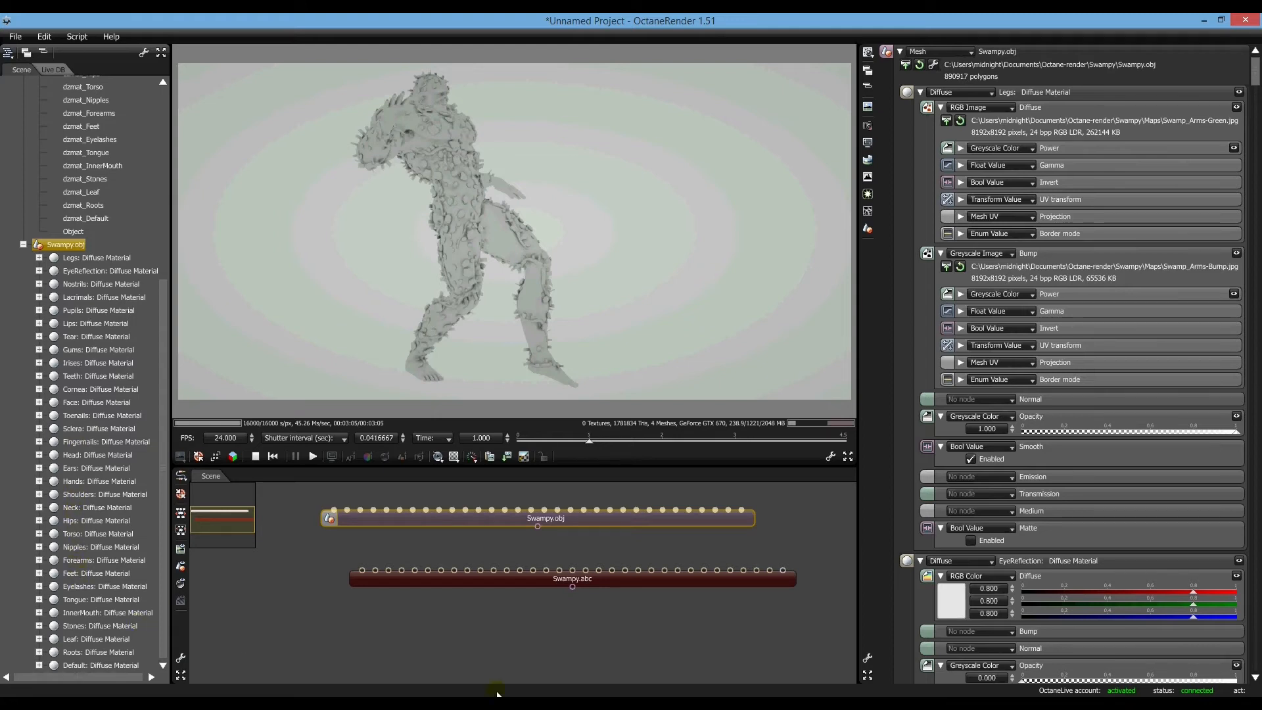
pyautogui.rightClick(116, 258)
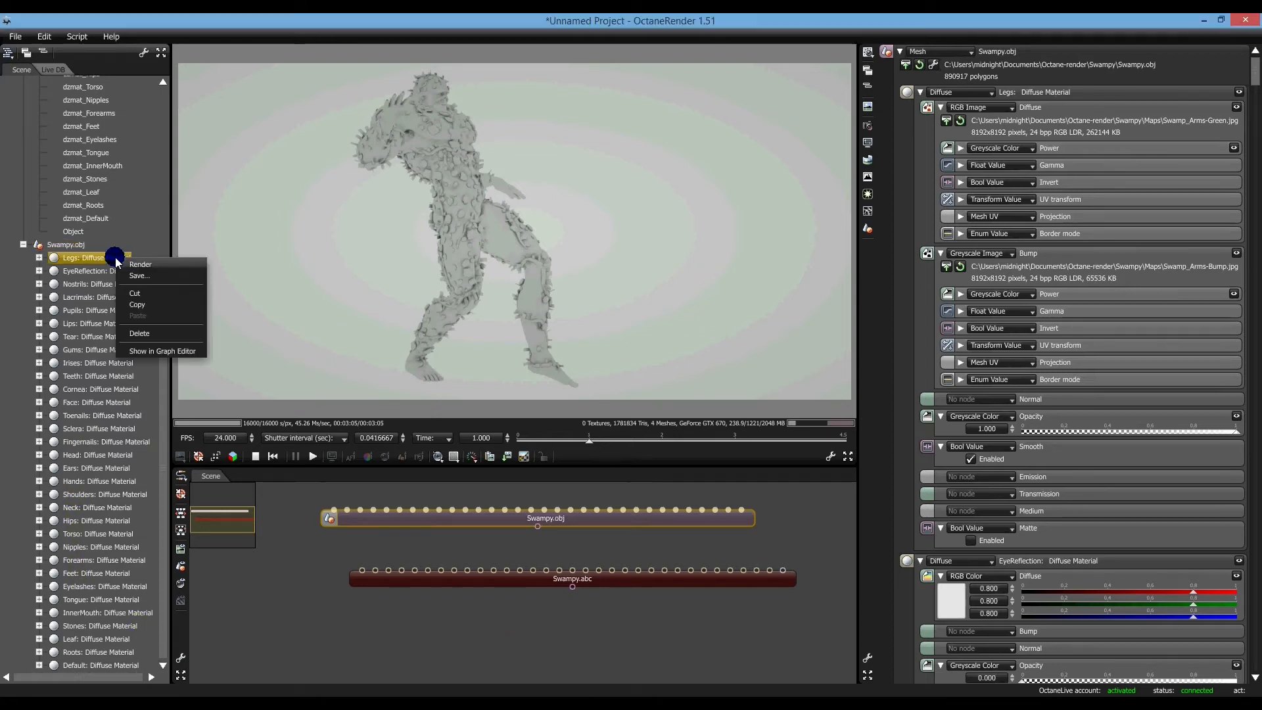
pyautogui.click(148, 303)
pyautogui.moveTo(162, 316); pyautogui.dragTo(160, 112)
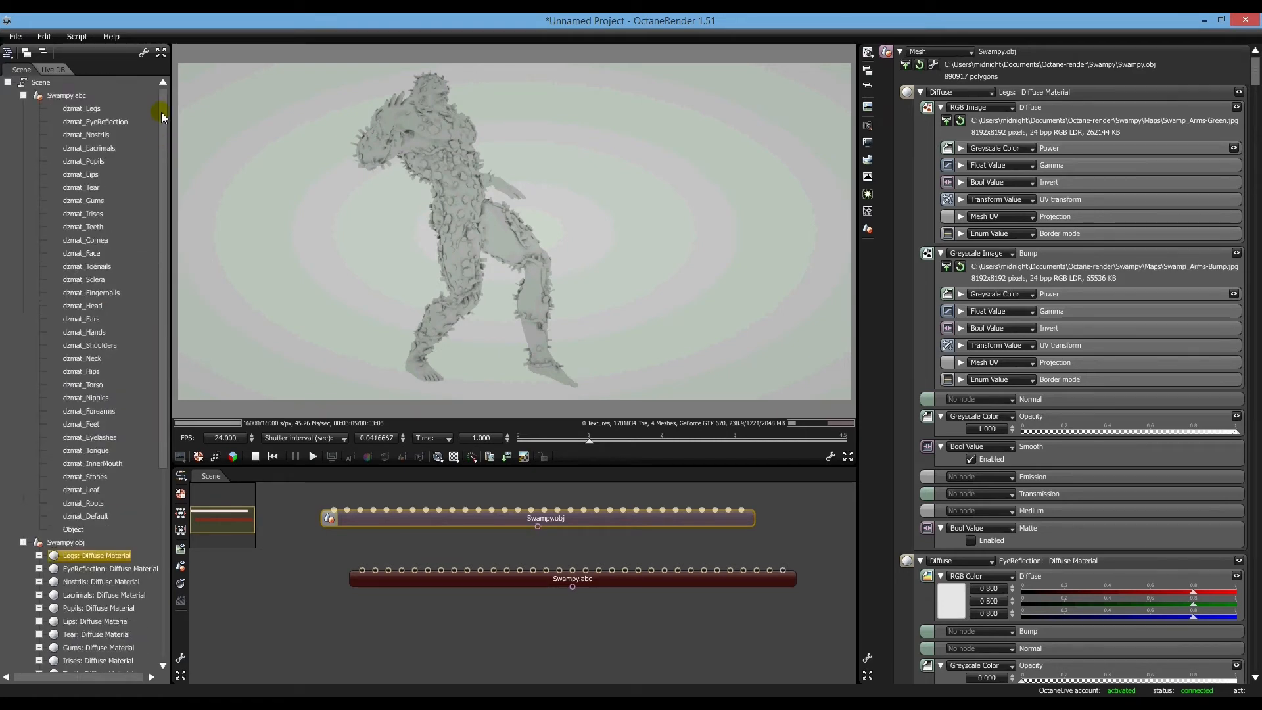
pyautogui.click(90, 110)
pyautogui.rightClick(88, 110)
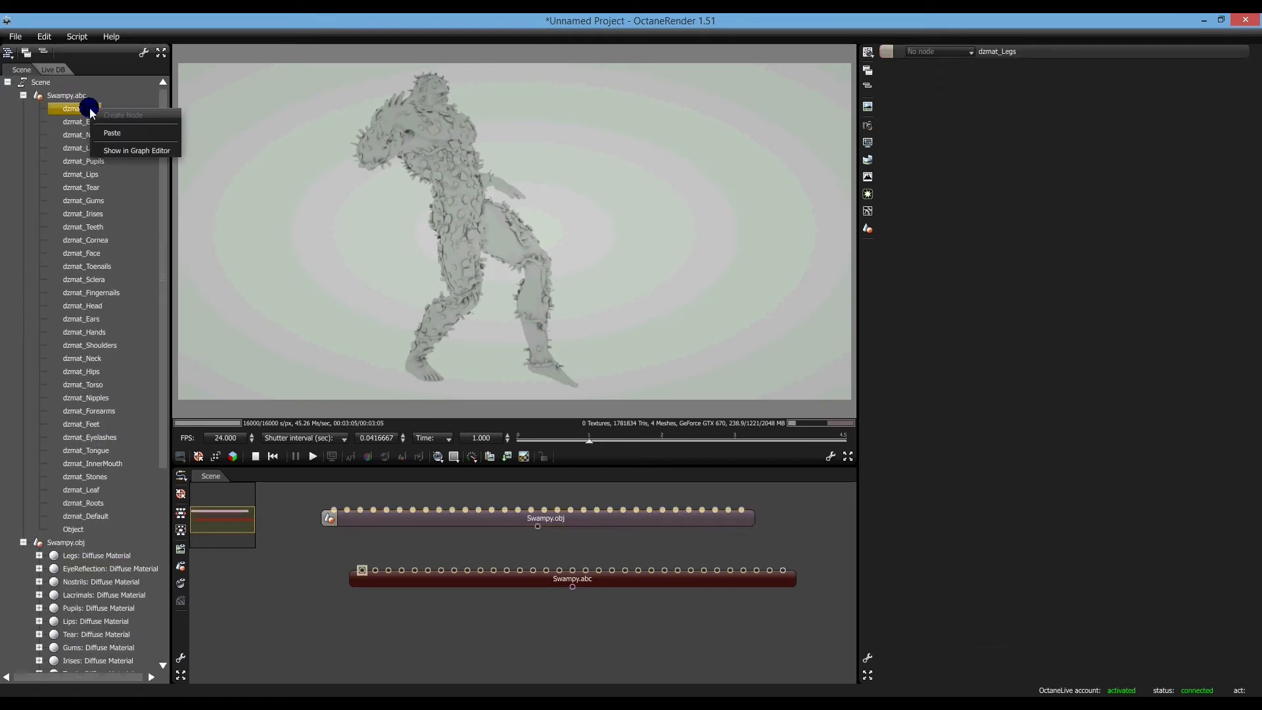
pyautogui.click(111, 138)
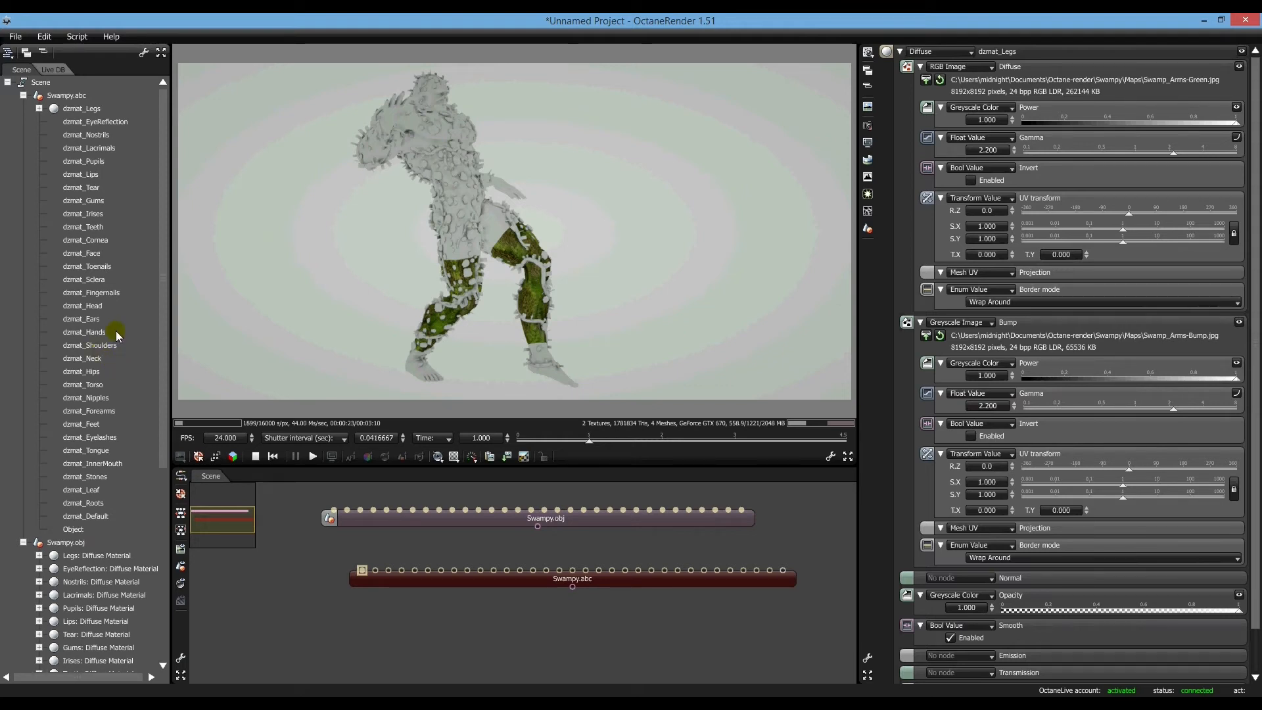
# Paste the copied Legs material into the dzmat_Shoulders, dzmat_Hands and dzmat_Forearms inputs of Swampy.abc
pyautogui.rightClick(106, 345)
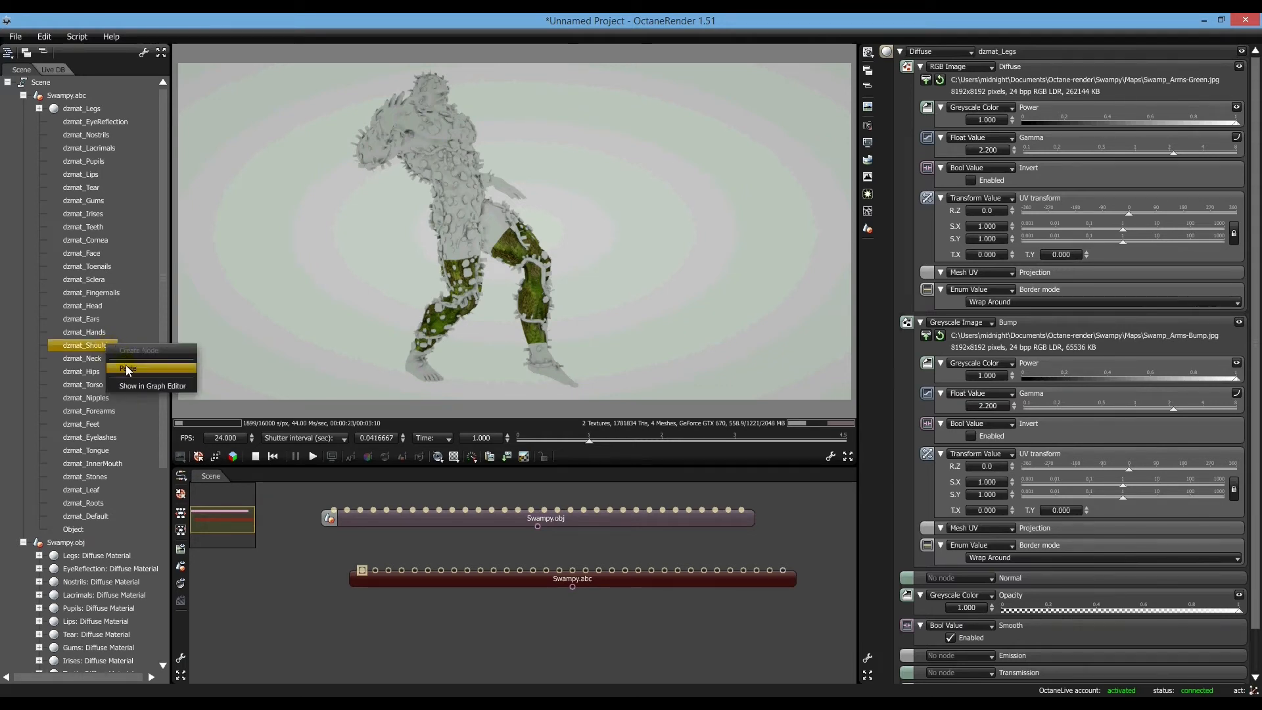
pyautogui.click(127, 368)
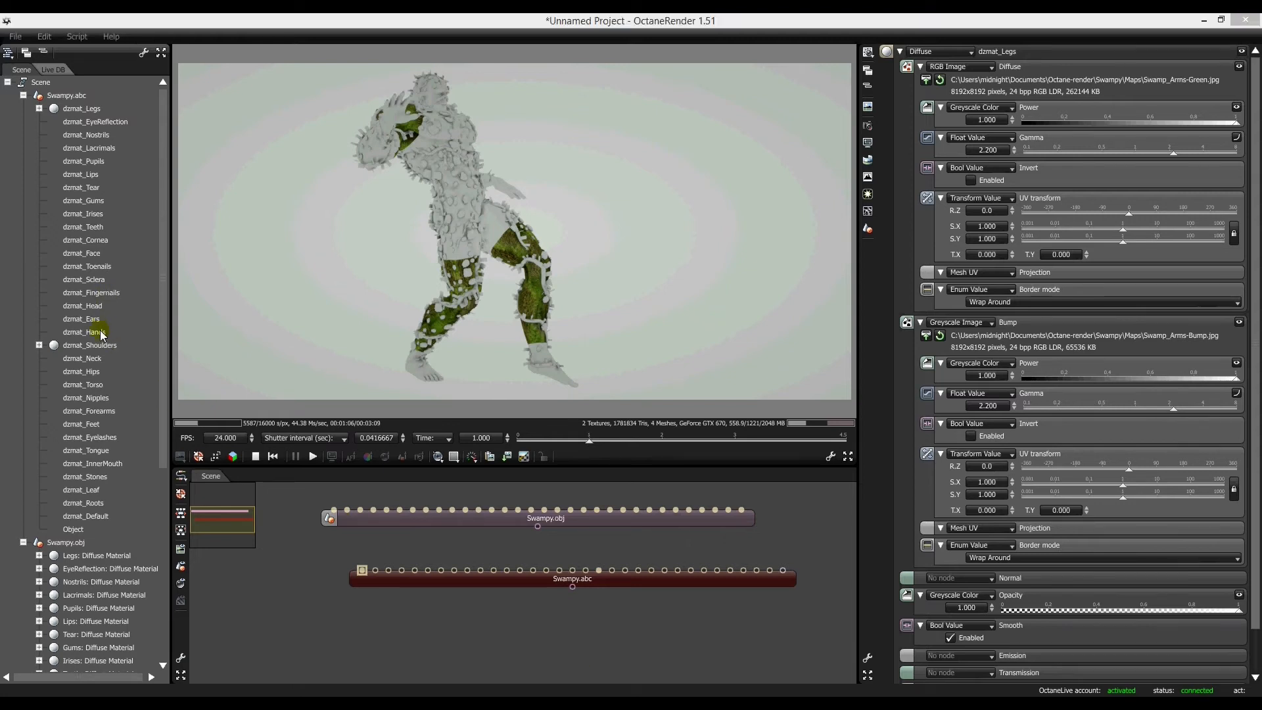
pyautogui.rightClick(100, 334)
pyautogui.click(127, 359)
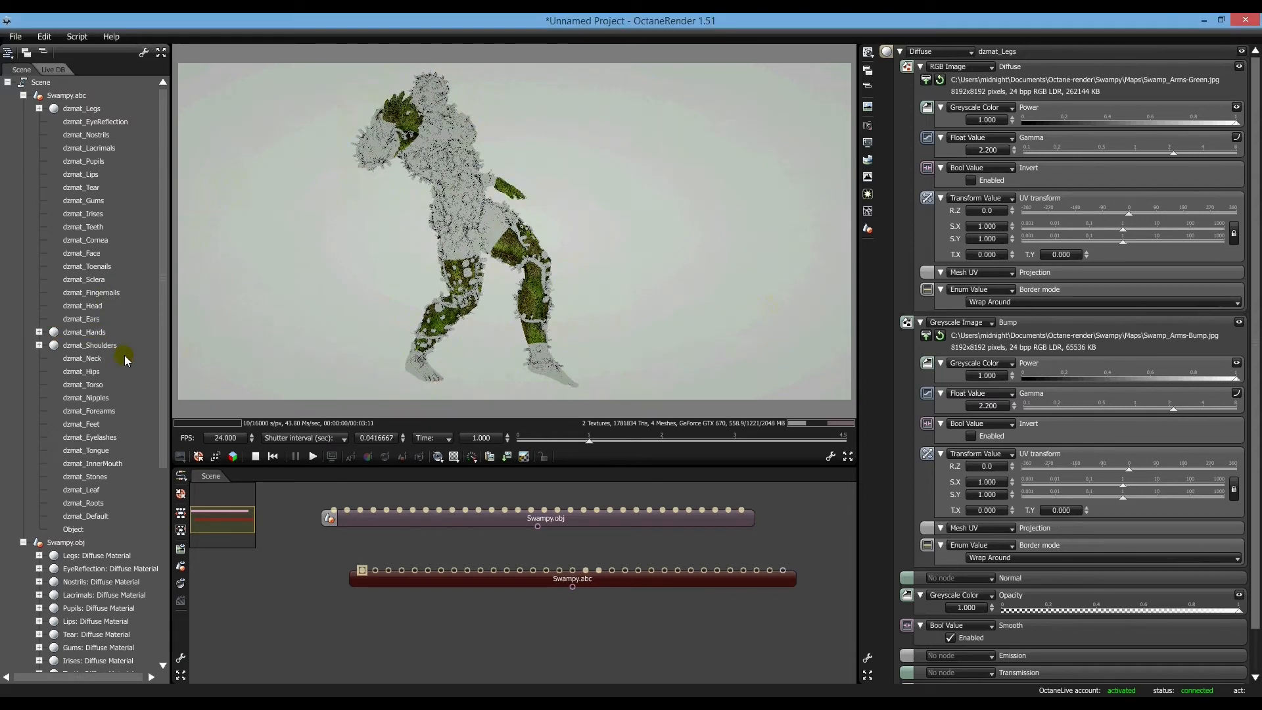
pyautogui.click(101, 414)
pyautogui.rightClick(100, 412)
pyautogui.click(120, 387)
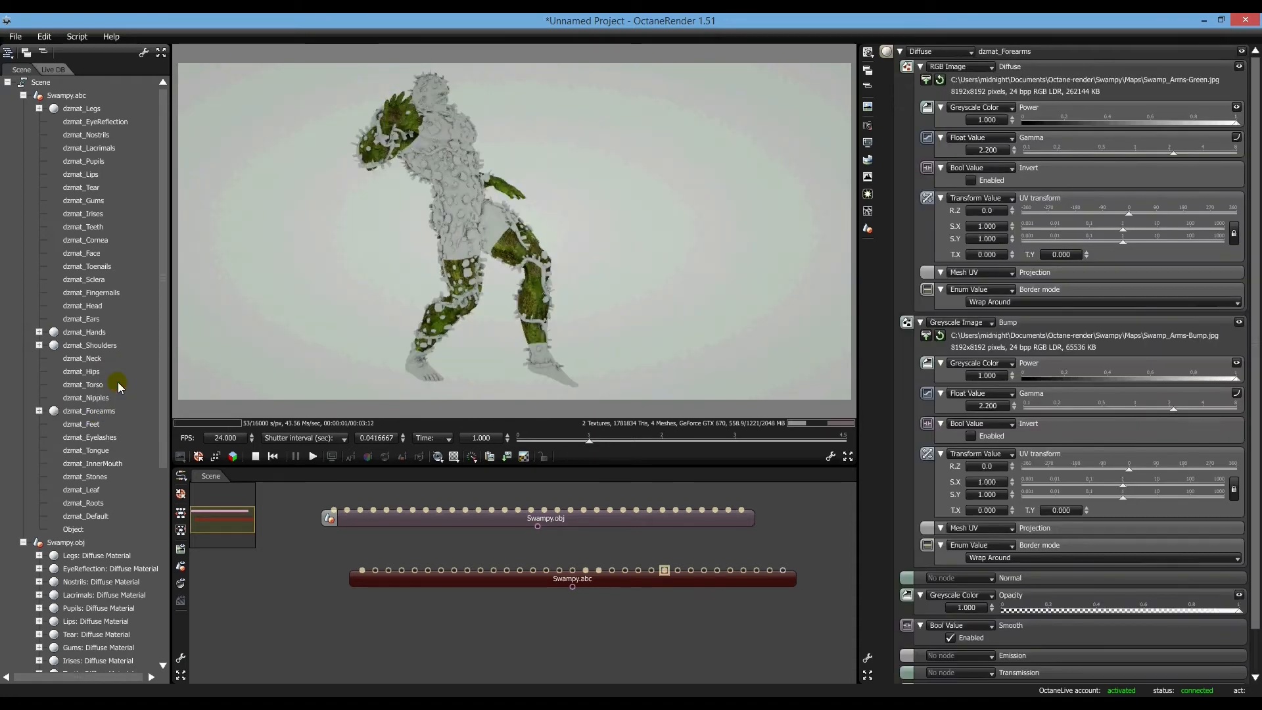
# Check the textured limbs up close in the render view and paste the copied Legs material into the dzmat_Feet input
pyautogui.moveTo(366, 257)
pyautogui.mouseDown()
pyautogui.moveTo(211, 273)
pyautogui.moveTo(329, 308)
pyautogui.moveTo(320, 296)
pyautogui.moveTo(335, 260)
pyautogui.mouseUp()
pyautogui.scroll(5, 331, 260)
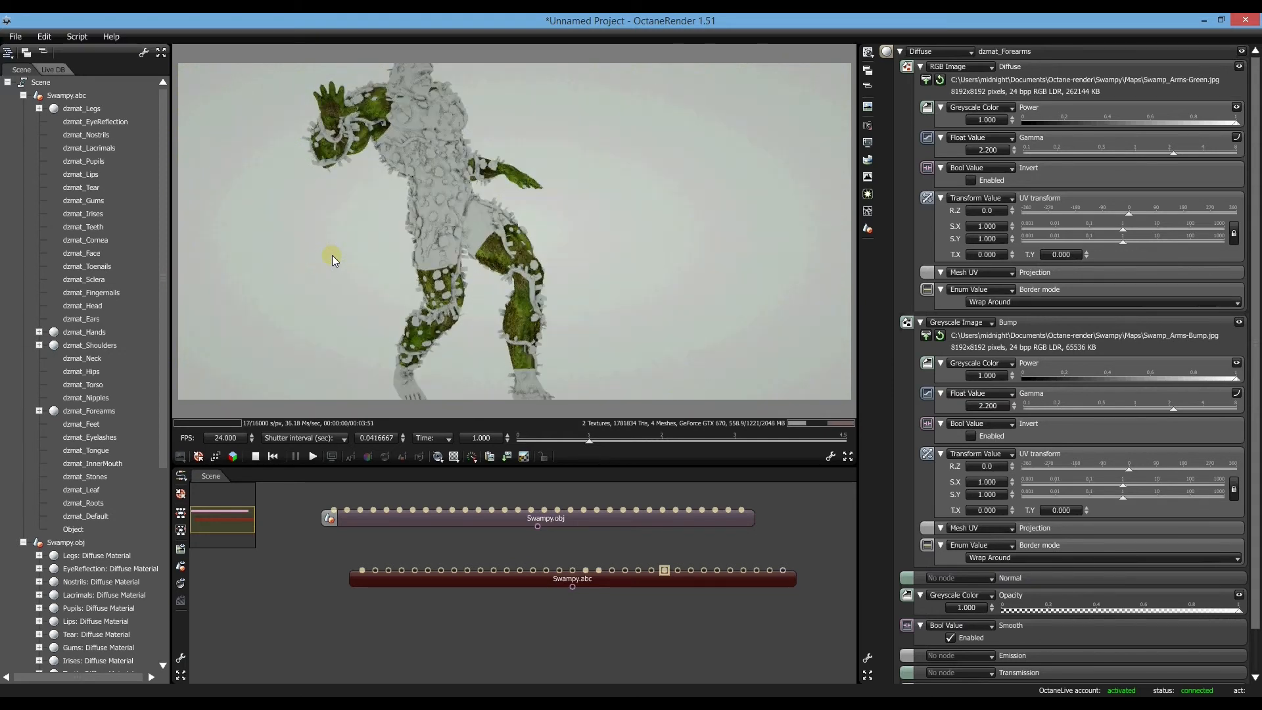
pyautogui.click(92, 426)
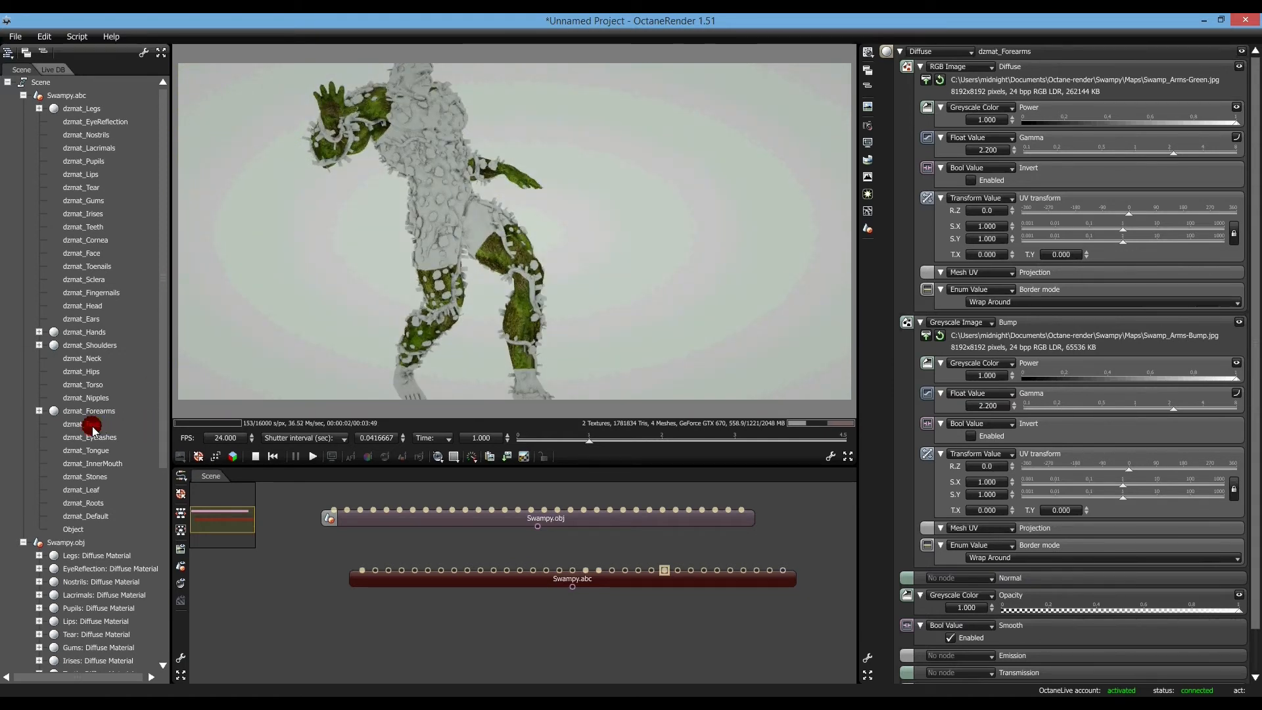
pyautogui.rightClick(95, 427)
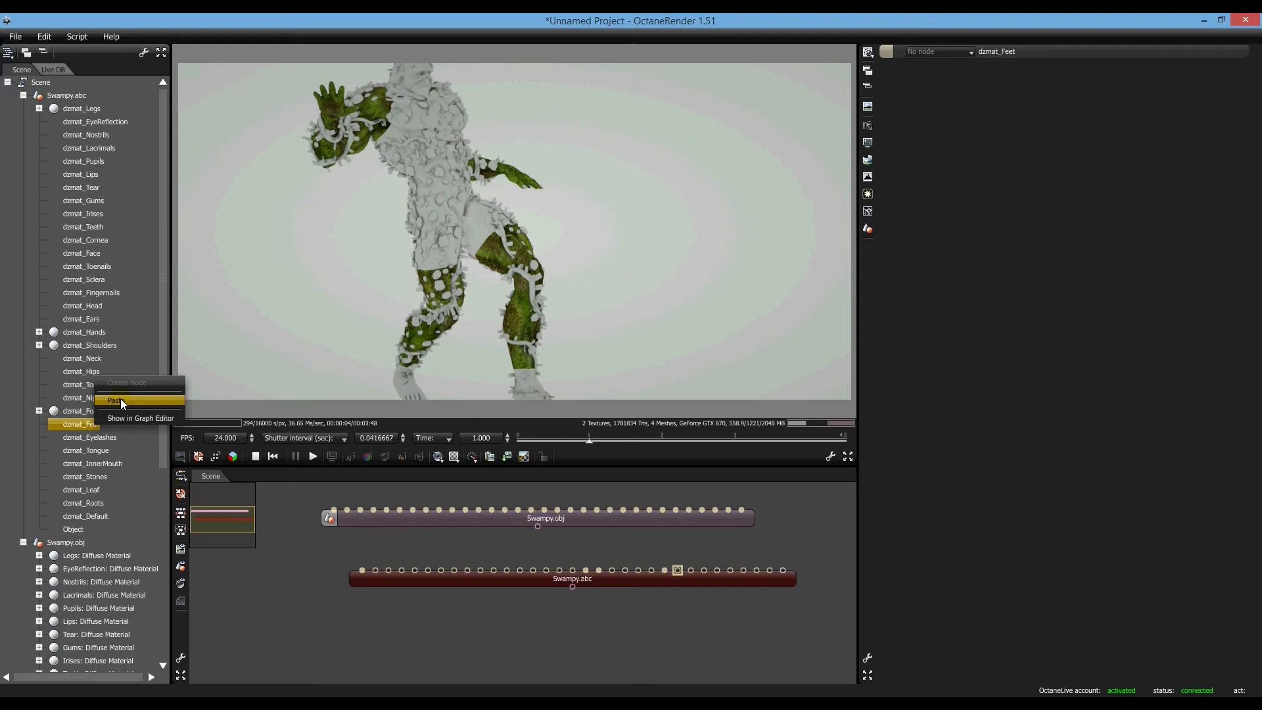
pyautogui.click(123, 402)
pyautogui.moveTo(360, 274)
pyautogui.mouseDown()
pyautogui.moveTo(310, 254)
pyautogui.moveTo(285, 273)
pyautogui.moveTo(354, 273)
pyautogui.mouseUp()
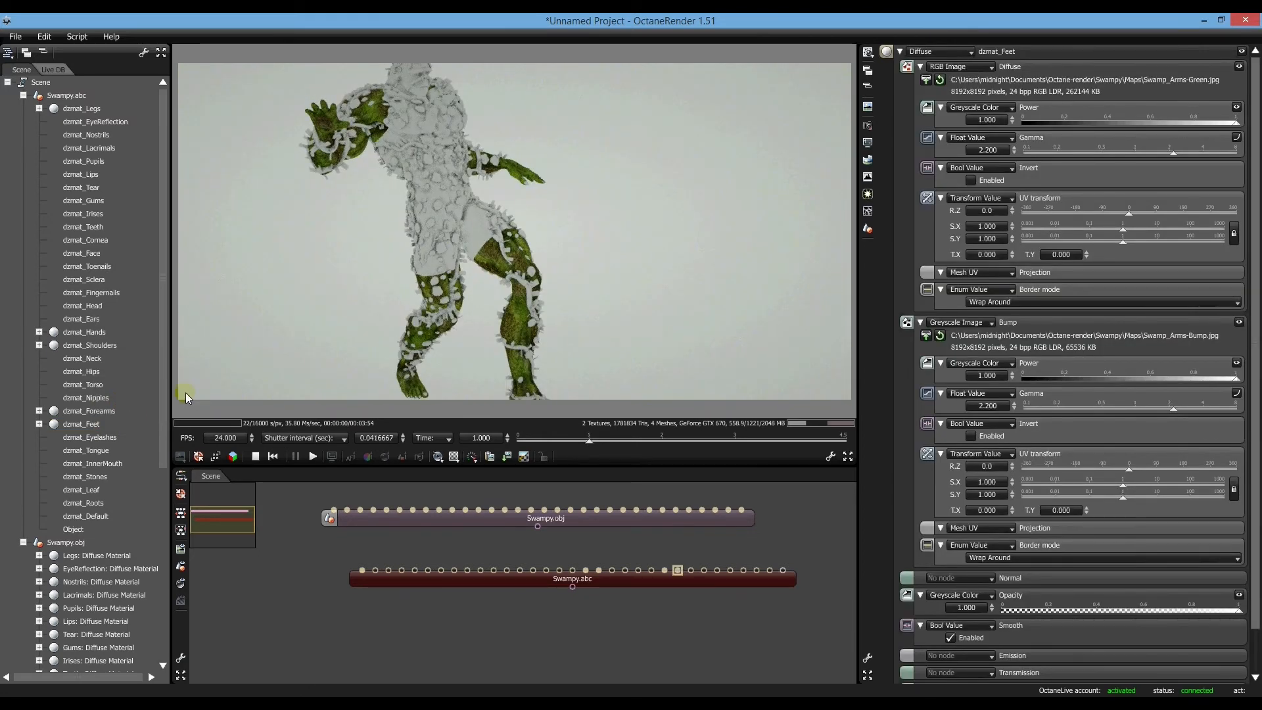
# Copy the Toenails diffuse material of Swampy.obj for the matching material input of Swampy.abc
pyautogui.moveTo(164, 411); pyautogui.dragTo(156, 623)
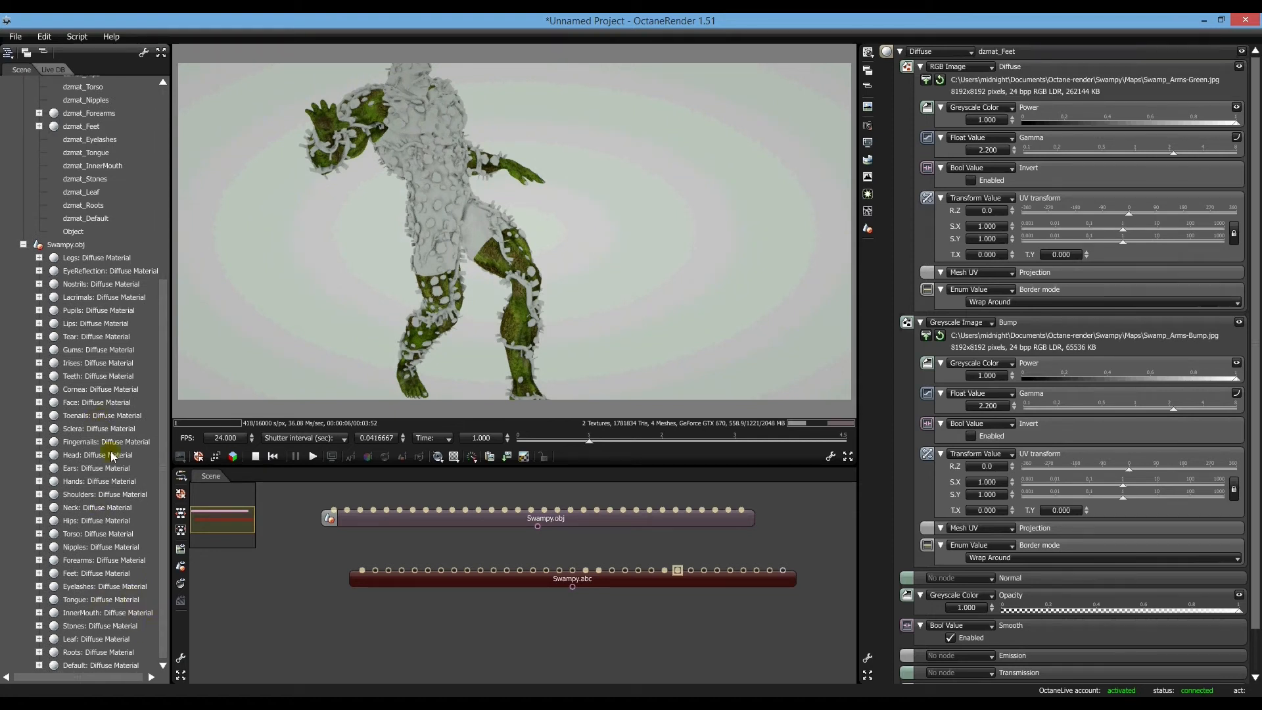
pyautogui.click(81, 415)
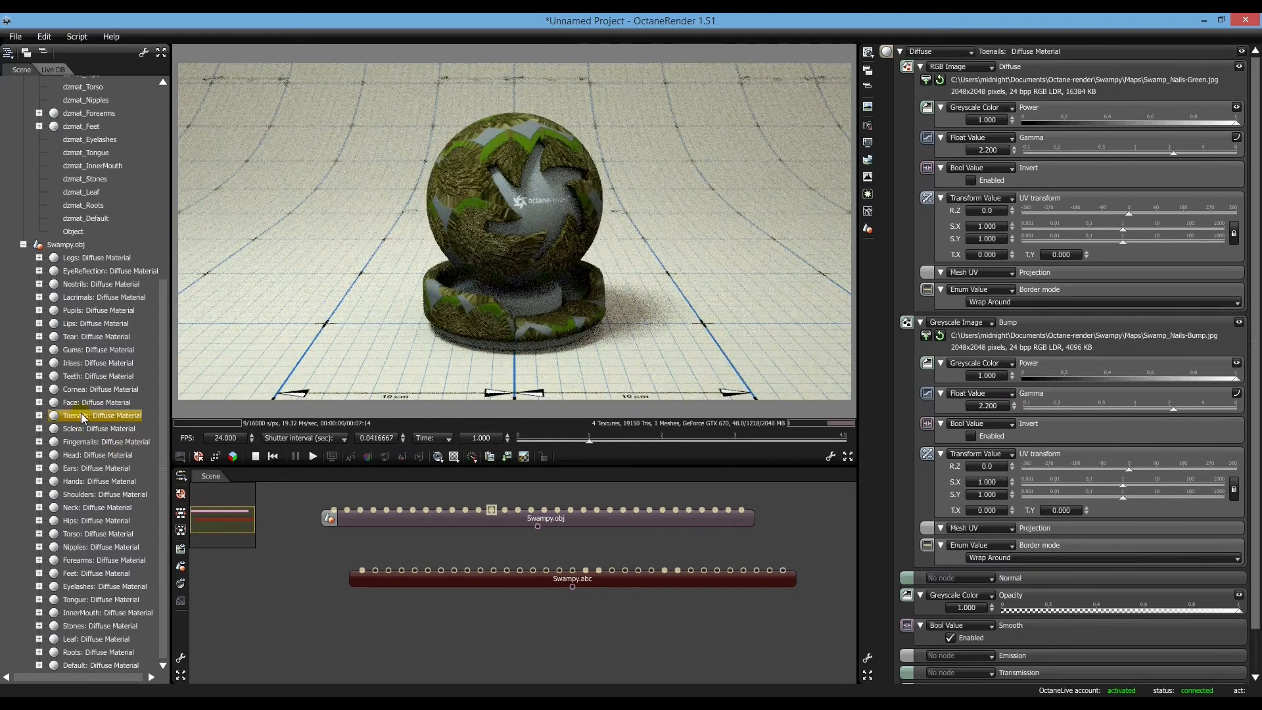
pyautogui.rightClick(81, 415)
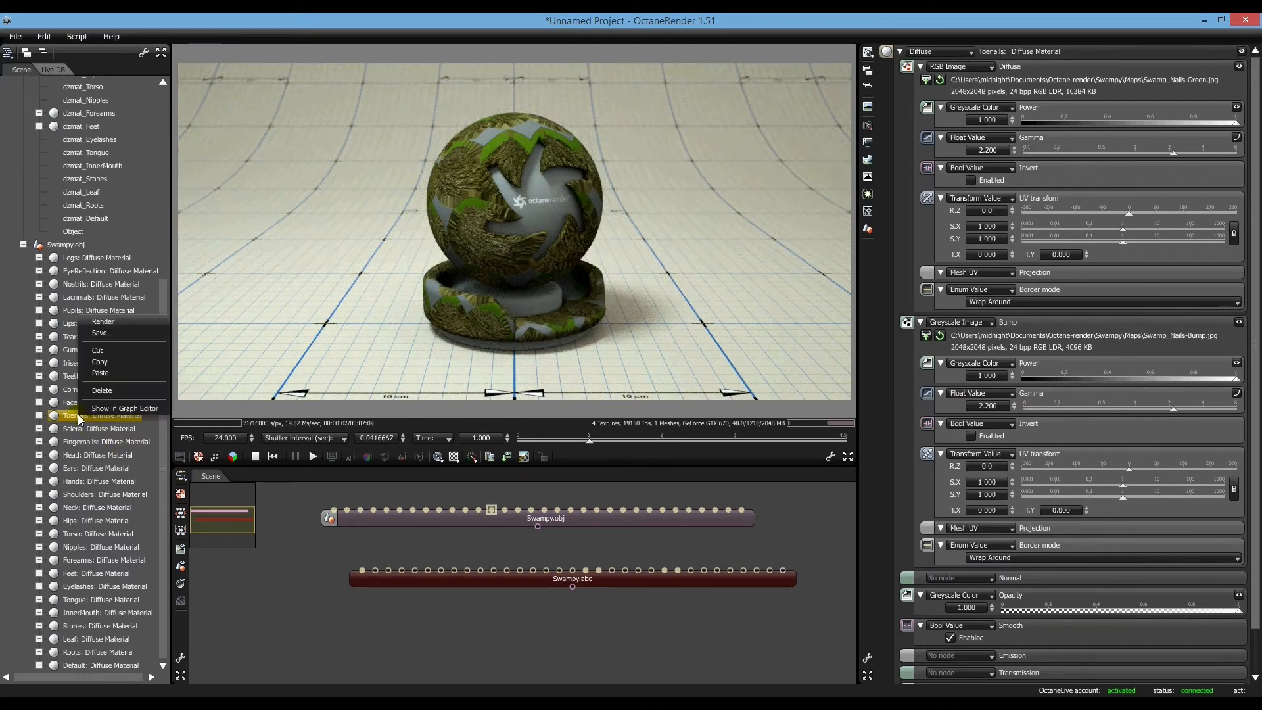
pyautogui.click(117, 360)
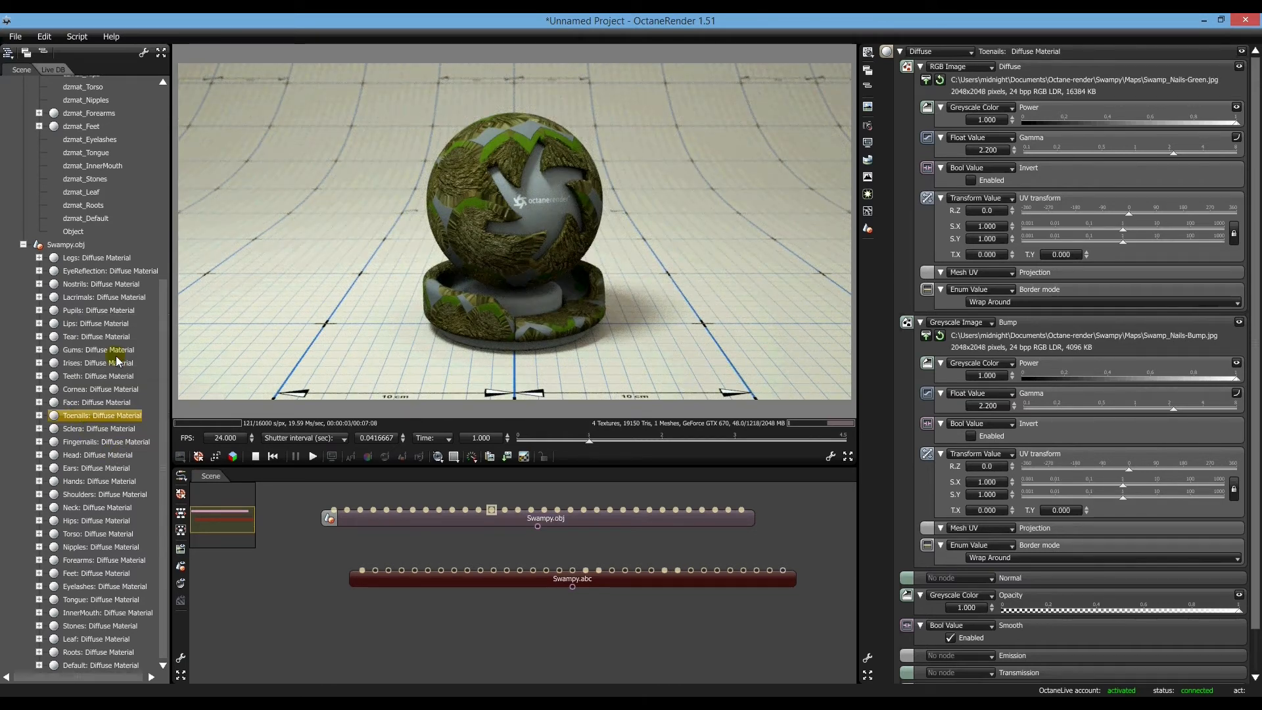
pyautogui.rightClick(158, 313)
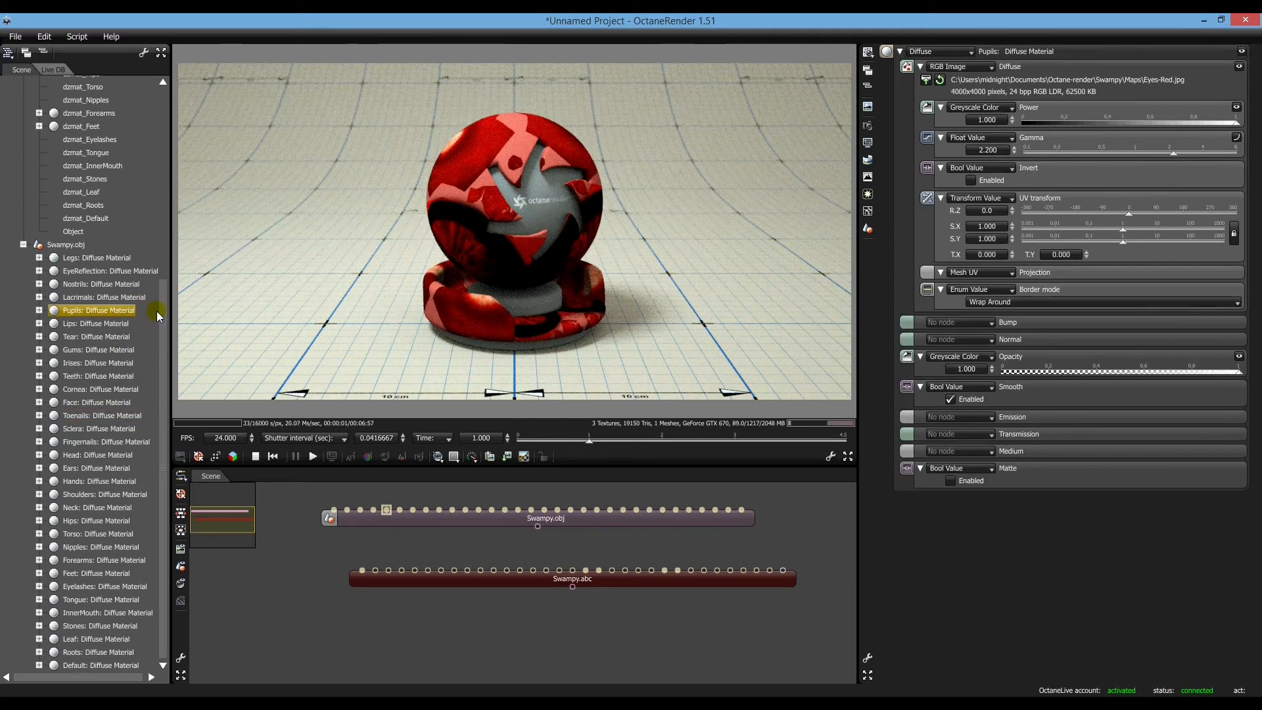
pyautogui.scroll(3, 163, 263)
pyautogui.moveTo(175, 201); pyautogui.dragTo(169, 118)
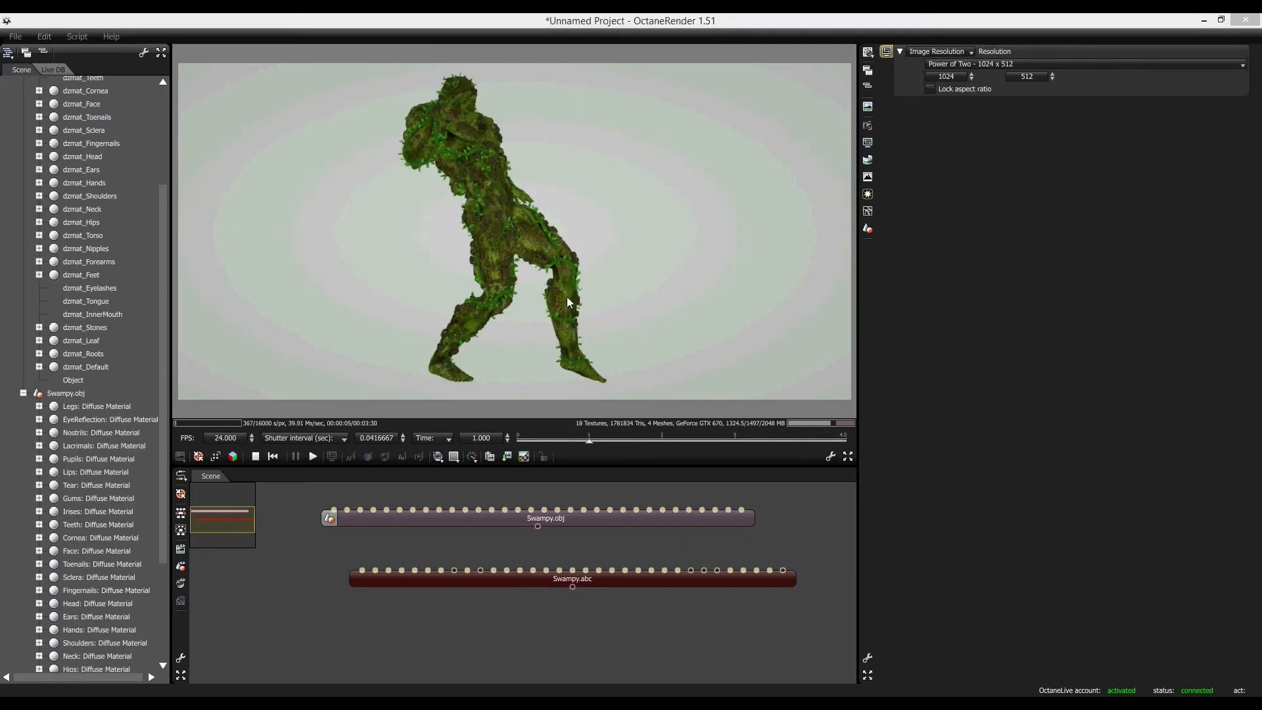
# Delete the Swampy.obj node from the node graph and select the fully textured Swampy.abc node for rendering
pyautogui.moveTo(621, 213); pyautogui.dragTo(600, 228)
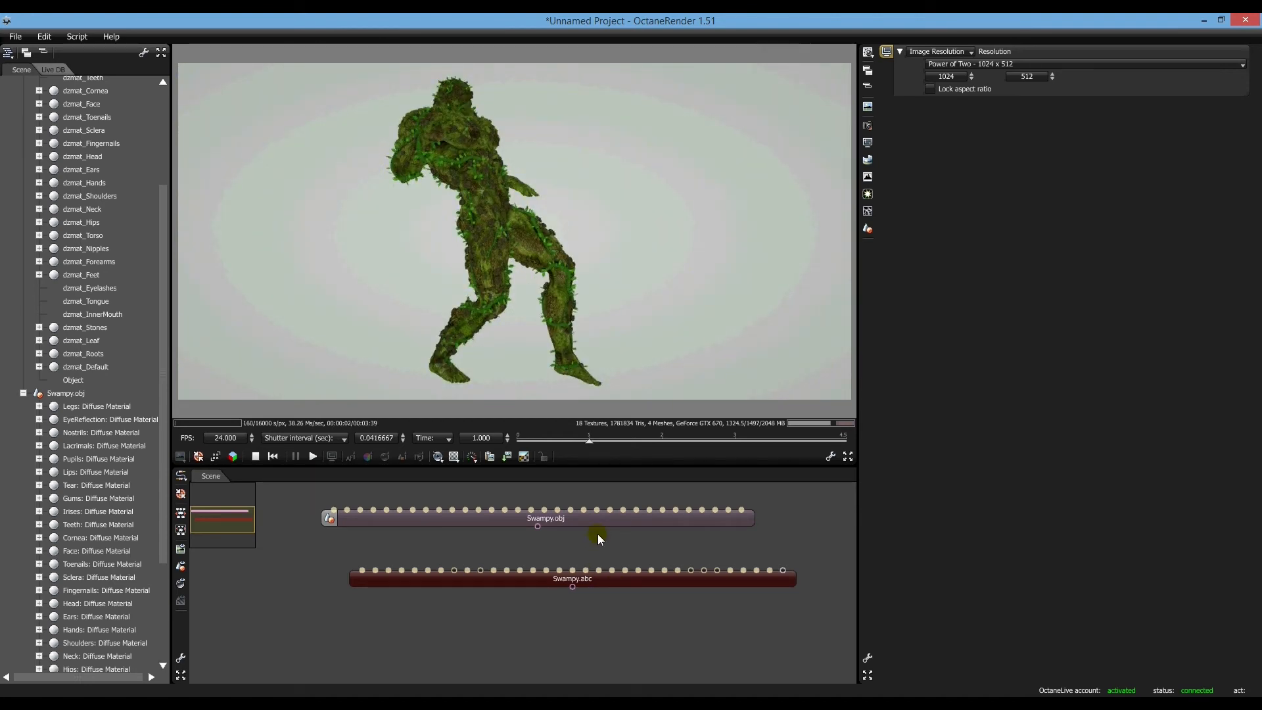
pyautogui.moveTo(596, 519); pyautogui.dragTo(599, 530)
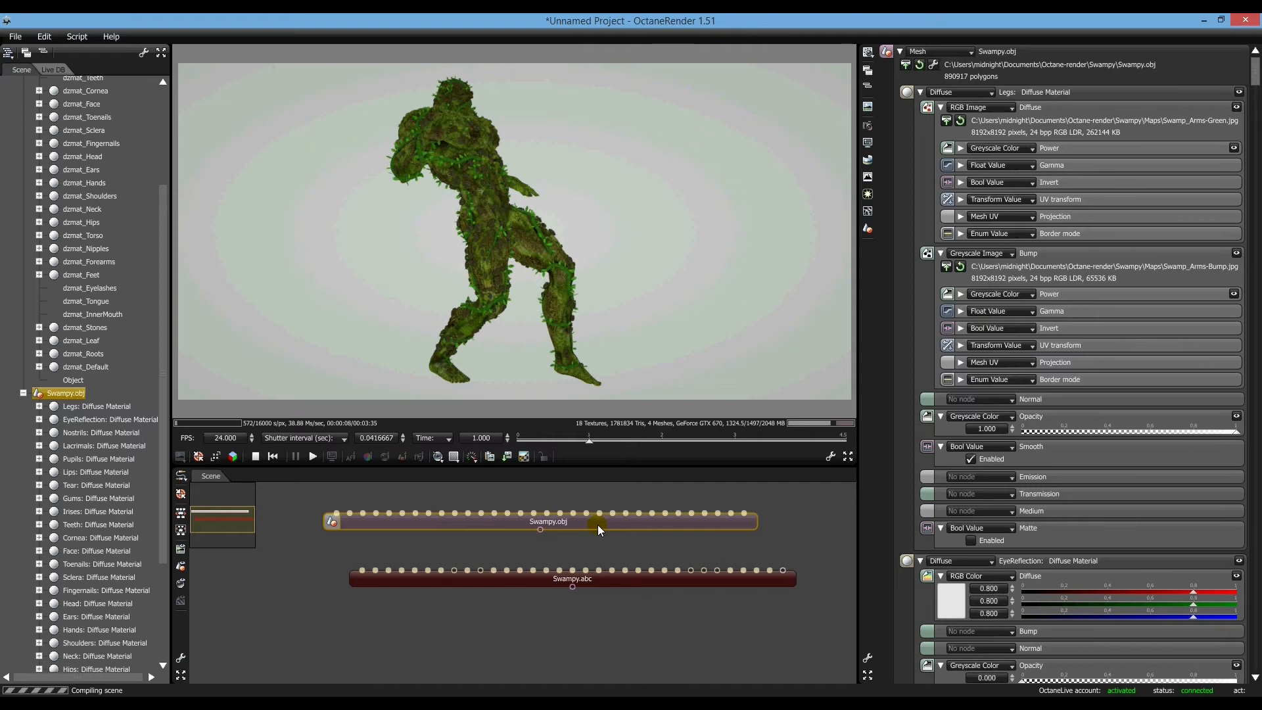
pyautogui.press('Delete')
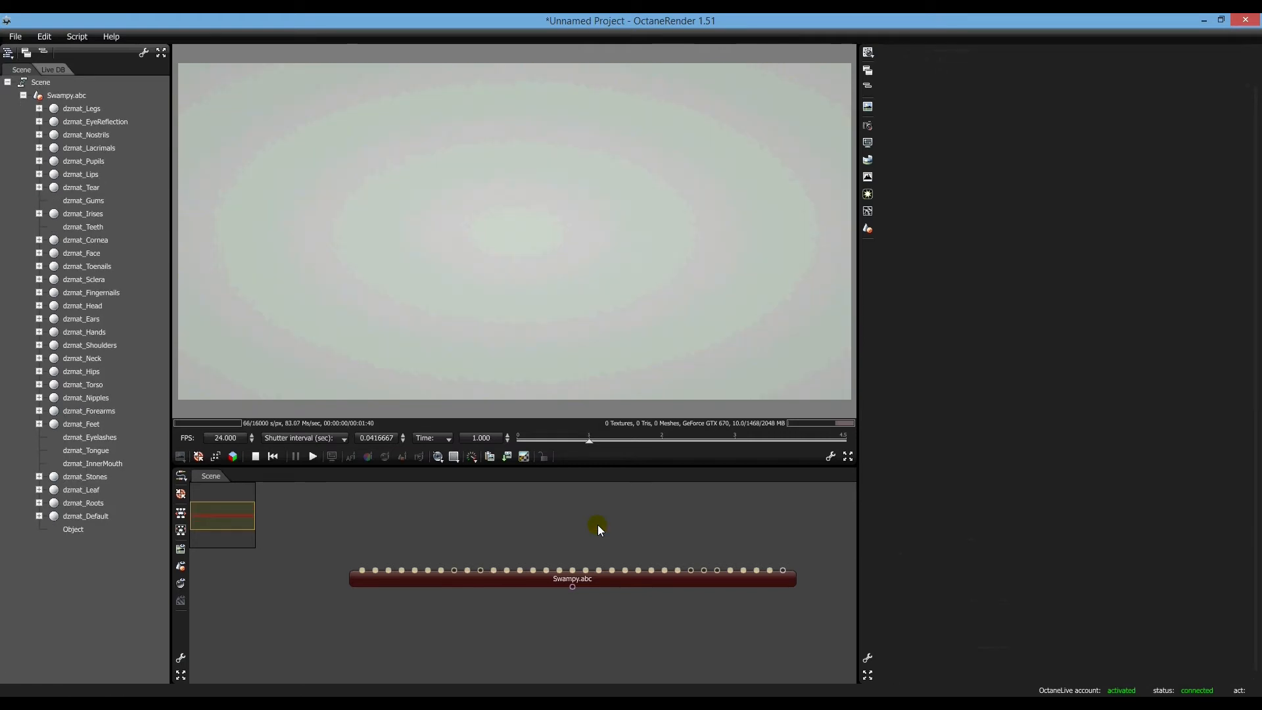
pyautogui.click(607, 584)
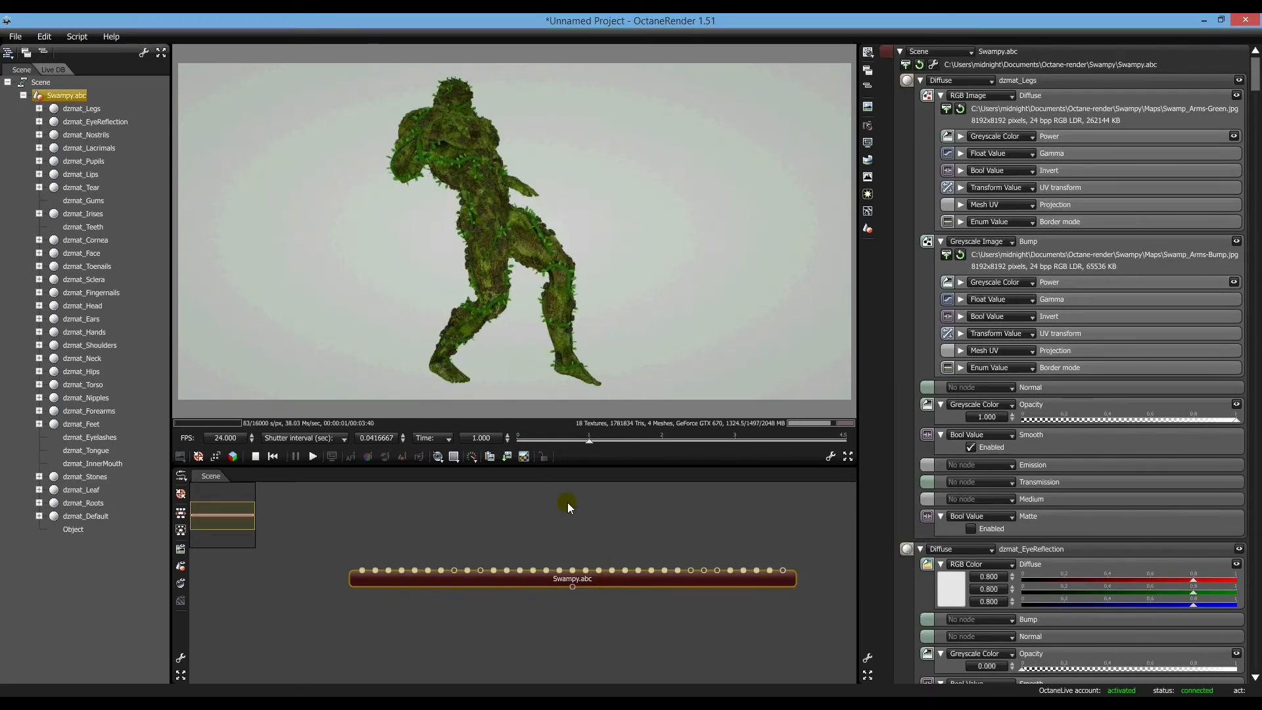
pyautogui.moveTo(602, 581); pyautogui.dragTo(597, 586)
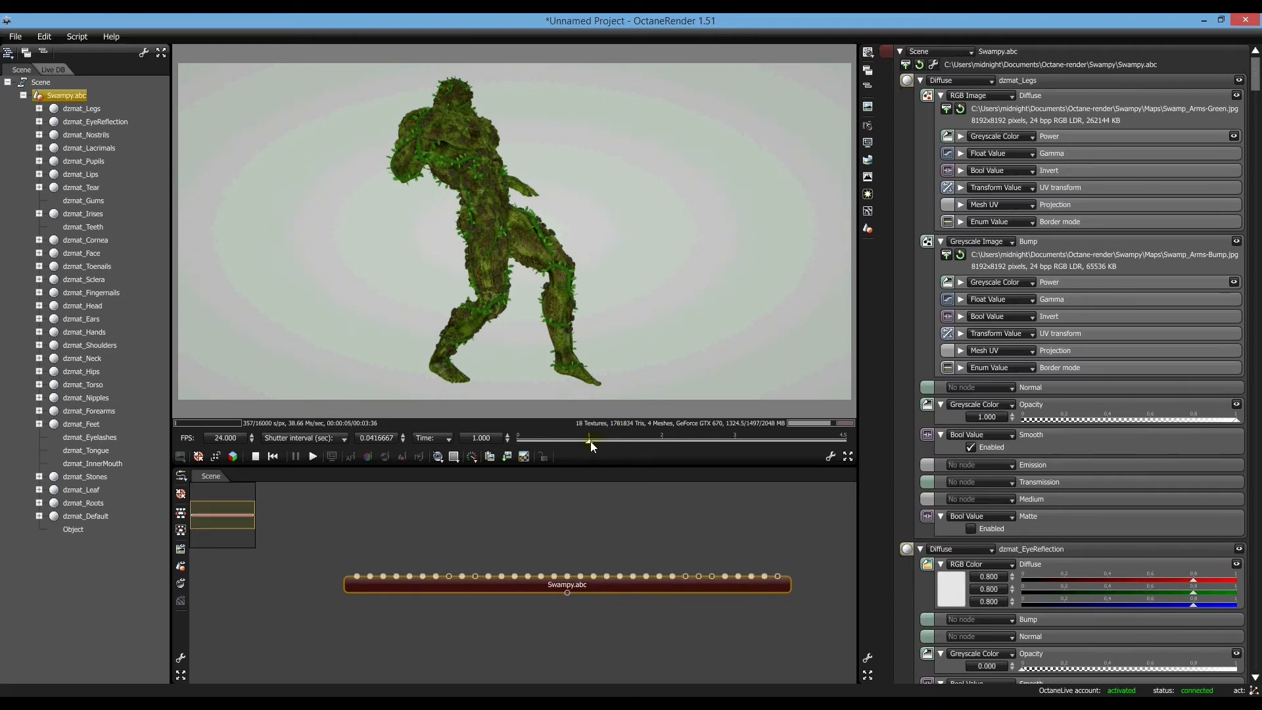
# Rewind the animation to time 0, add a RenderTarget node to the node graph and connect Swampy.abc to its geometry input
pyautogui.moveTo(587, 442); pyautogui.dragTo(517, 446)
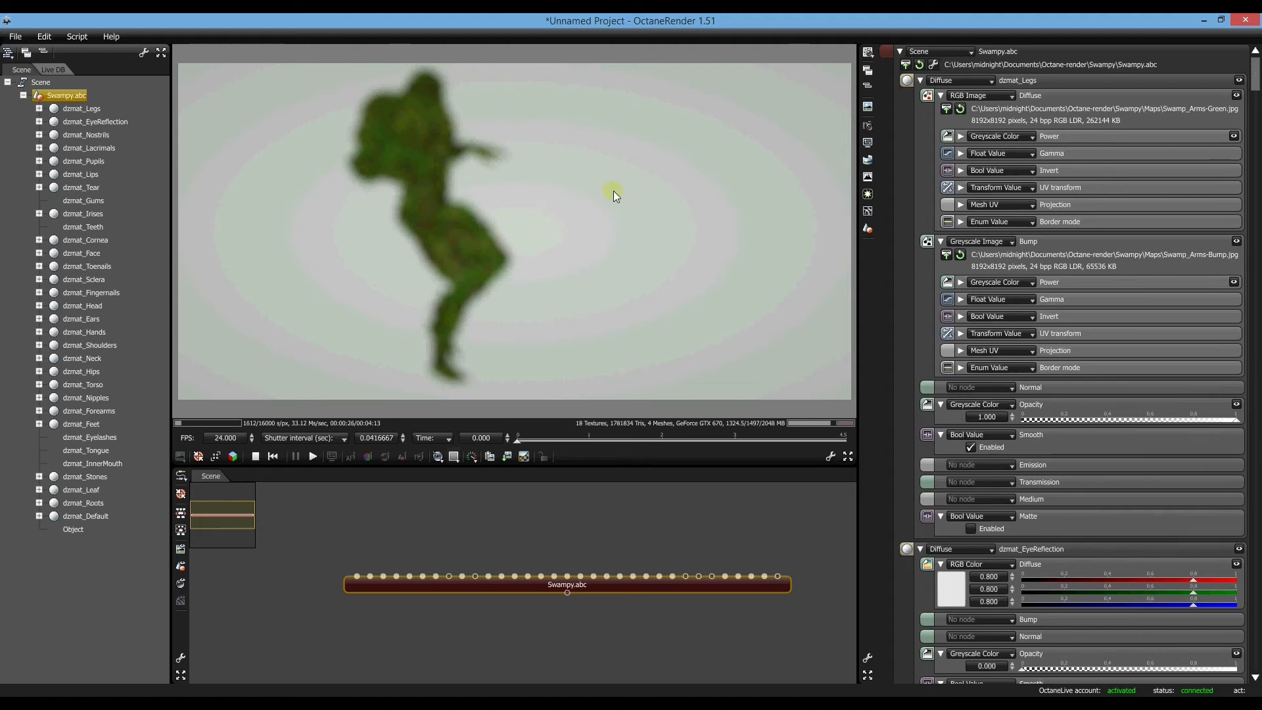
pyautogui.click(866, 125)
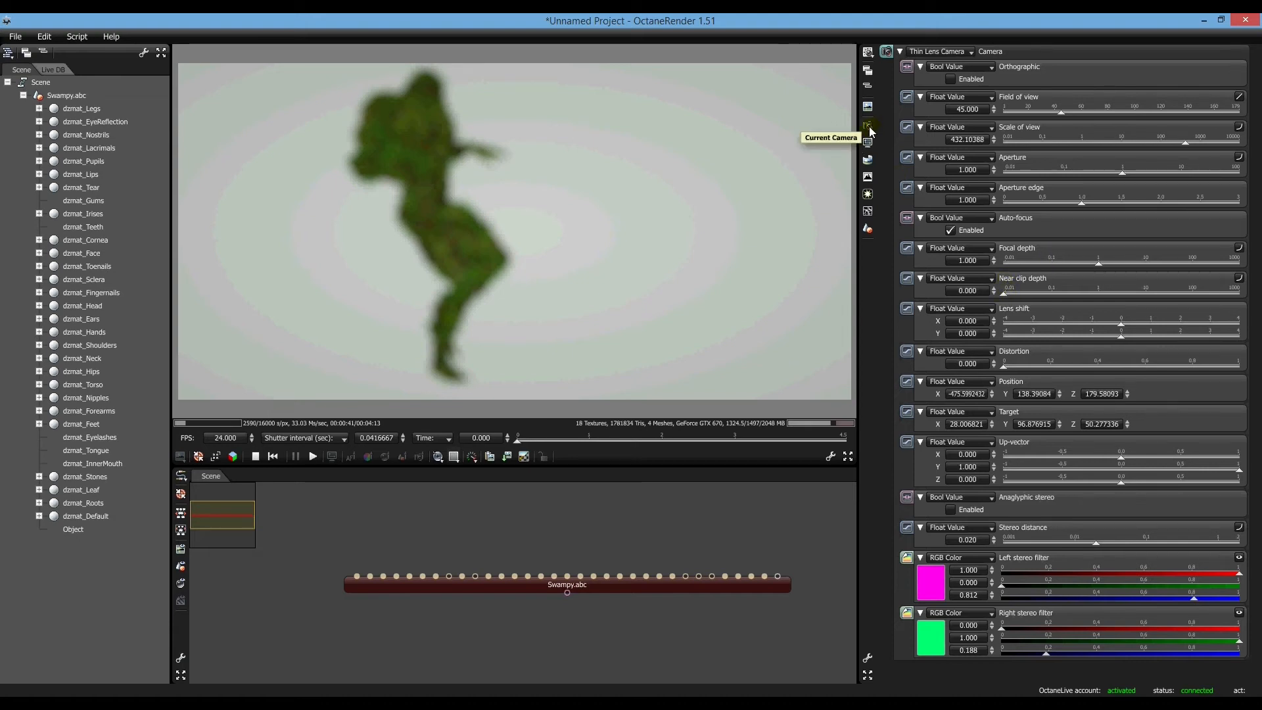
pyautogui.rightClick(557, 621)
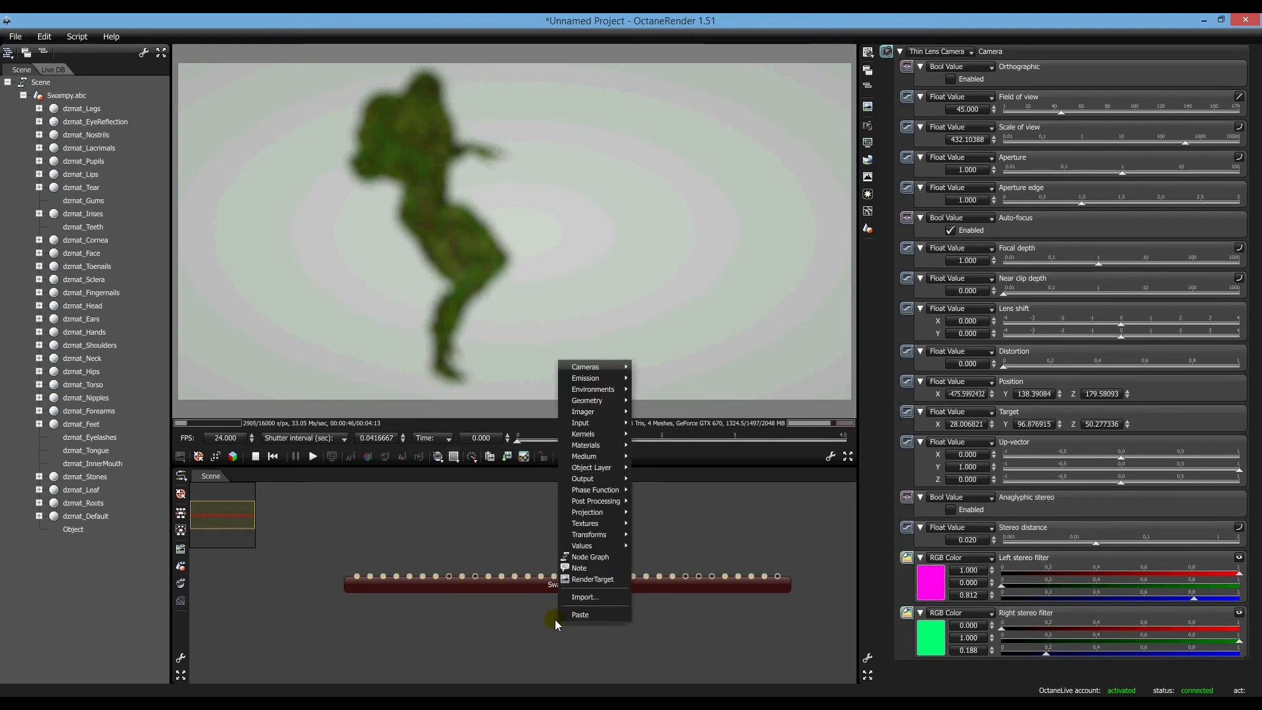
pyautogui.click(599, 577)
pyautogui.moveTo(586, 621); pyautogui.dragTo(577, 645)
pyautogui.moveTo(566, 592); pyautogui.dragTo(574, 638)
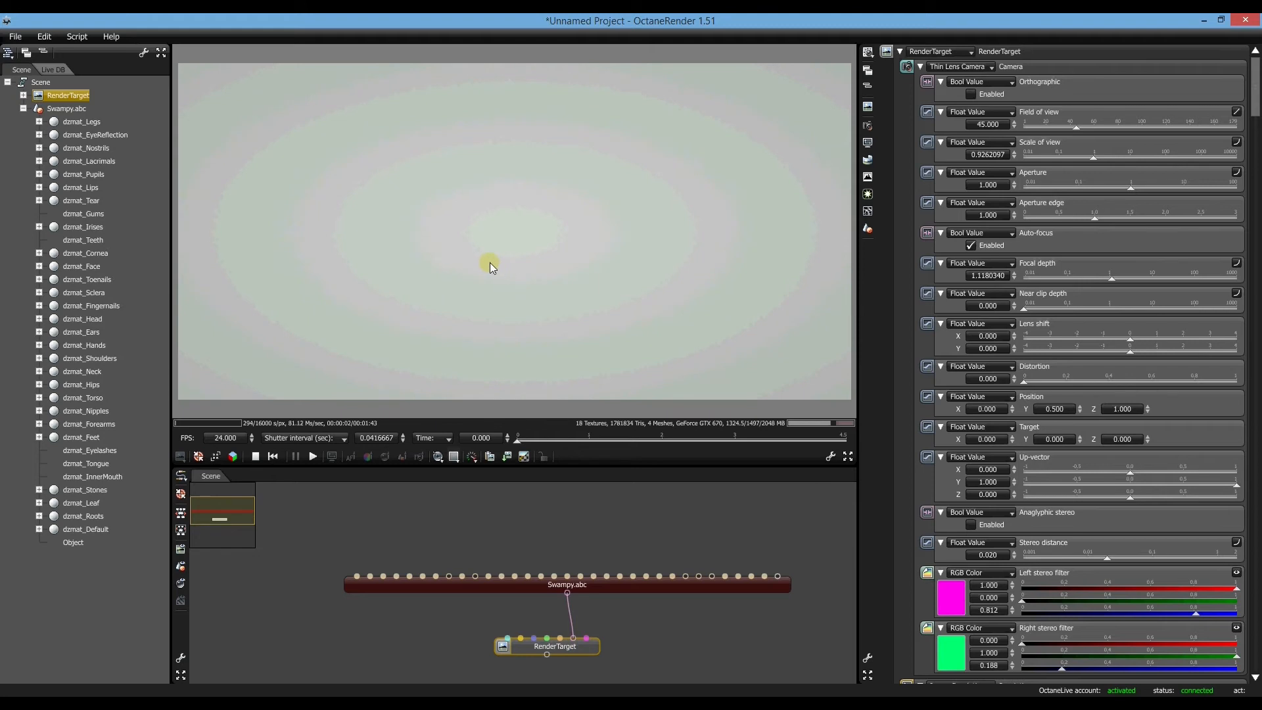
# Pull back and reposition the render target's camera so the whole creature stands near the left edge of the image
pyautogui.scroll(-6, 472, 266)
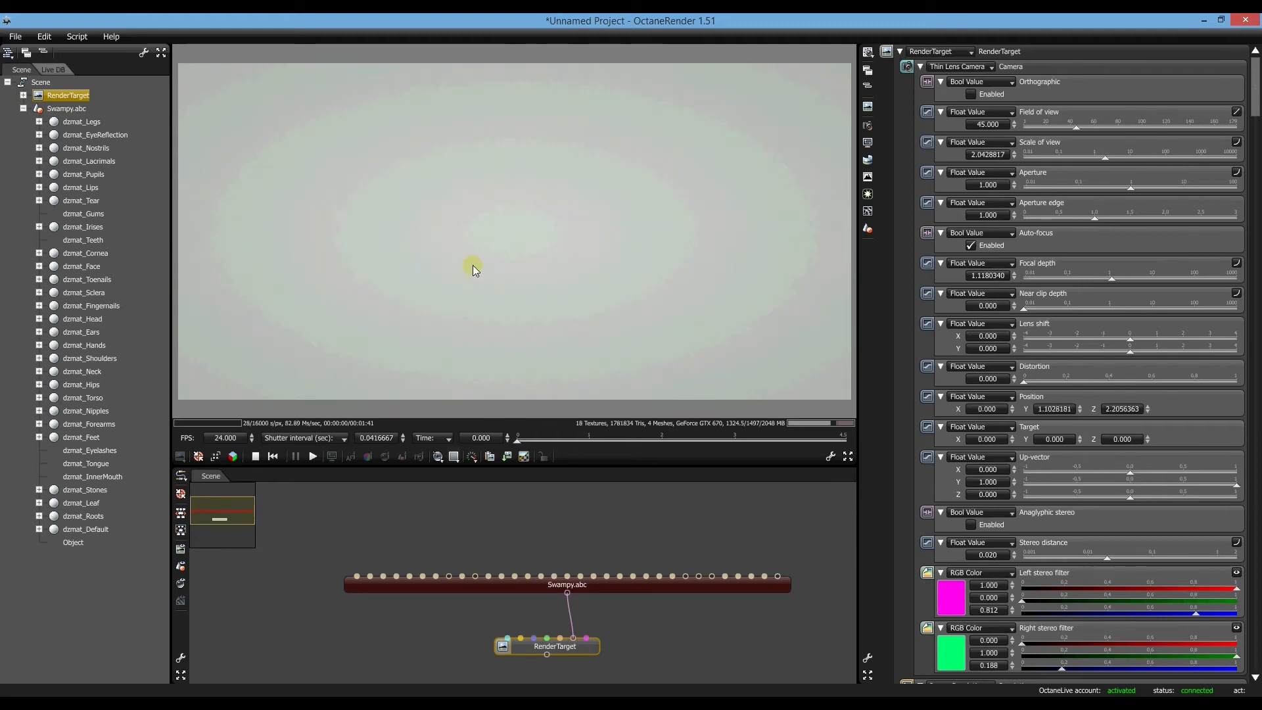
pyautogui.scroll(-10, 473, 269)
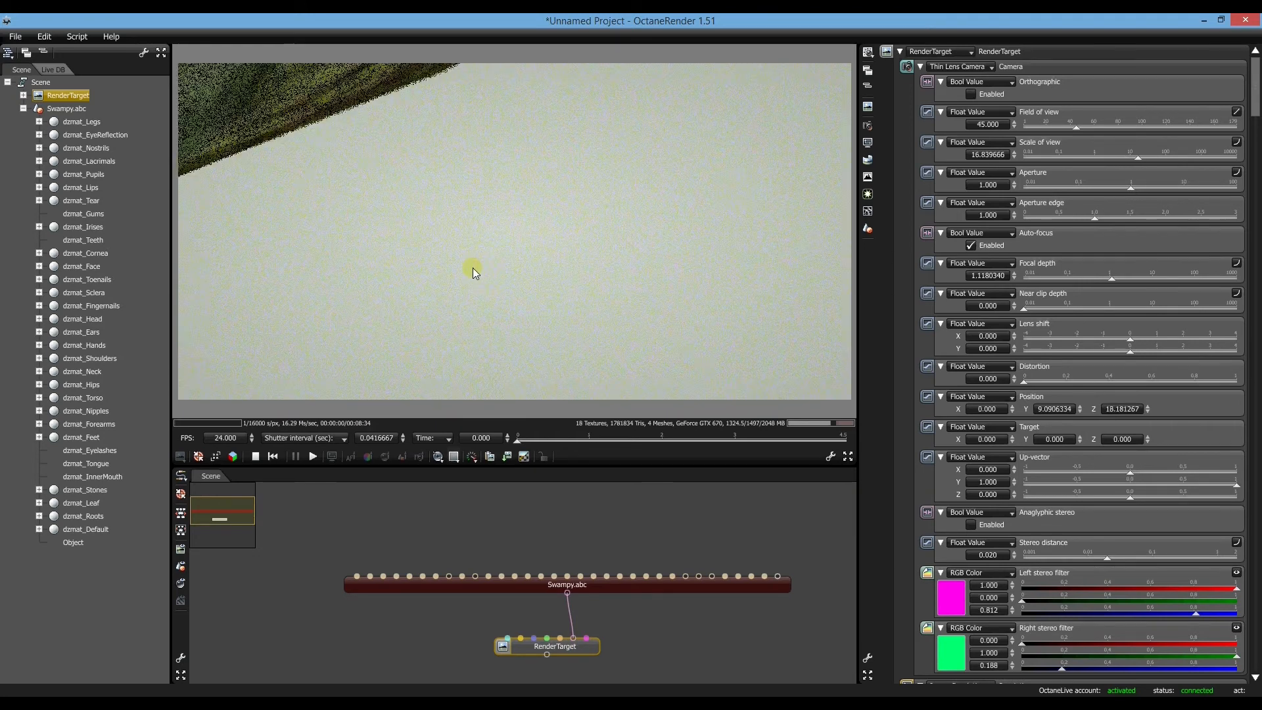
pyautogui.scroll(-13, 472, 268)
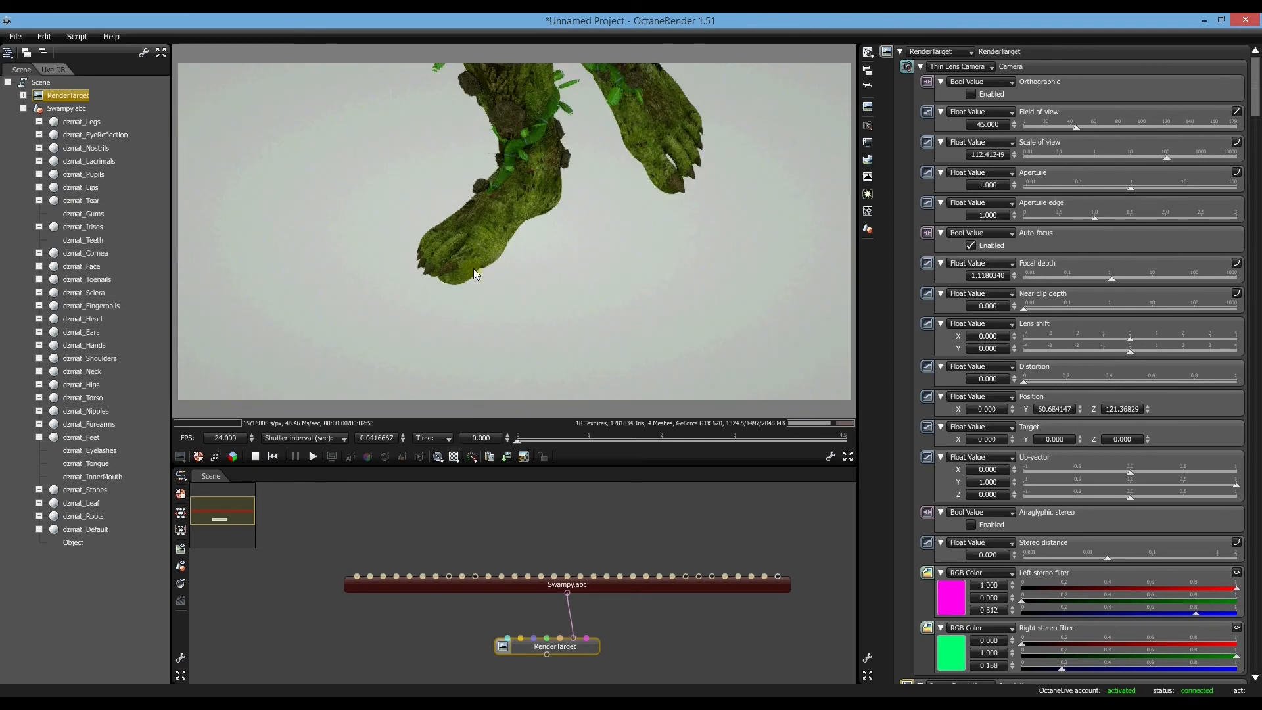
pyautogui.scroll(-4, 473, 268)
pyautogui.moveTo(504, 277); pyautogui.dragTo(689, 199)
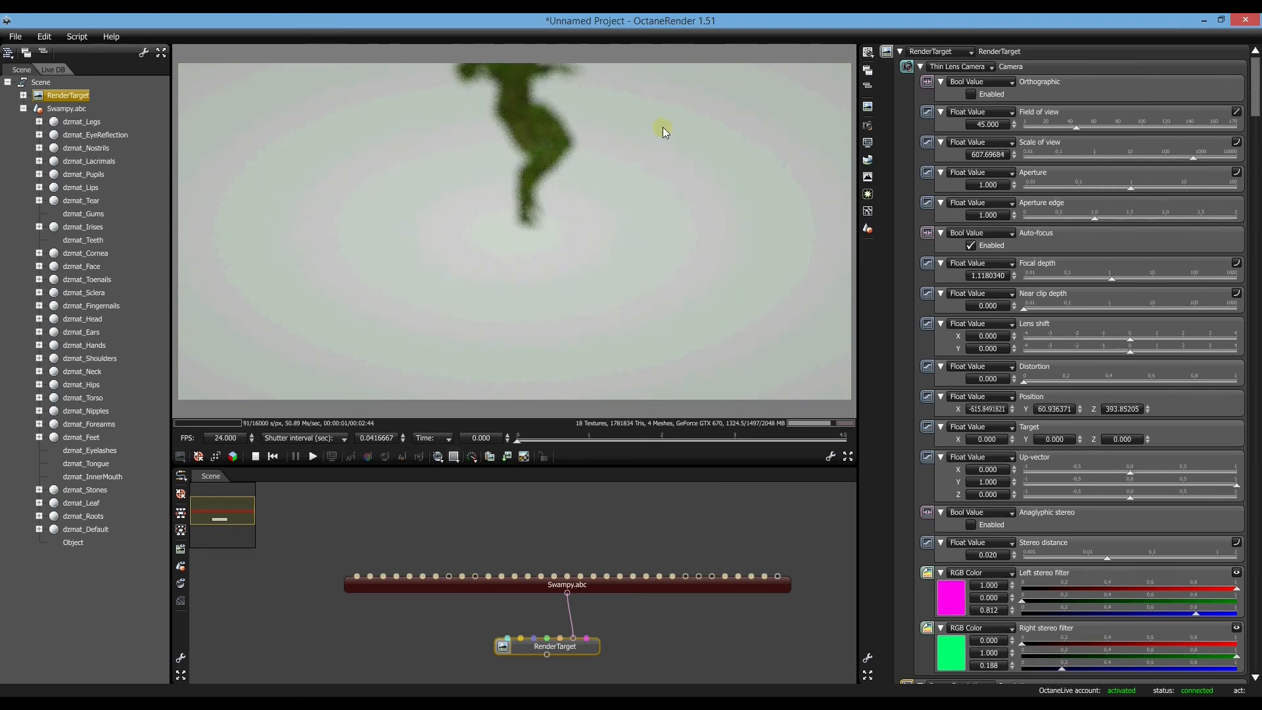
pyautogui.scroll(-1, 652, 120)
pyautogui.moveTo(644, 115); pyautogui.dragTo(411, 216, button='right')
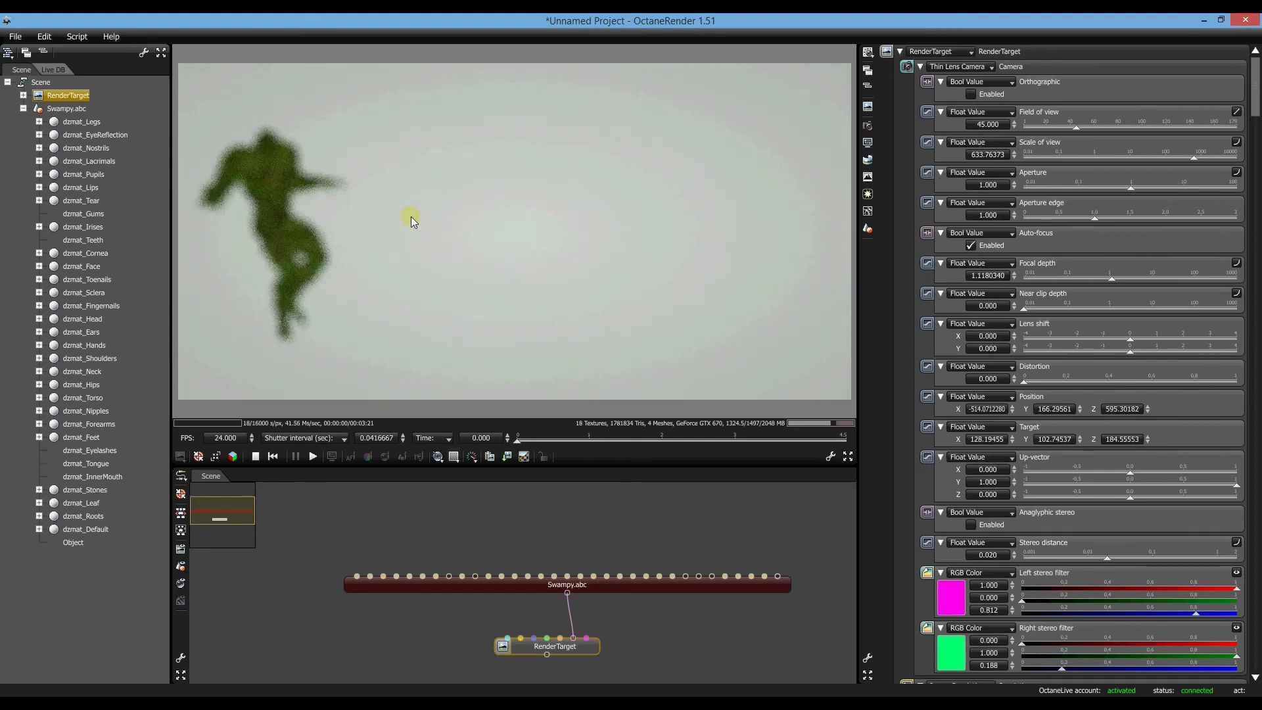
pyautogui.moveTo(412, 216); pyautogui.dragTo(473, 191)
pyautogui.moveTo(427, 209)
pyautogui.mouseDown(button='right')
pyautogui.moveTo(462, 197)
pyautogui.moveTo(435, 203)
pyautogui.mouseUp(button='right')
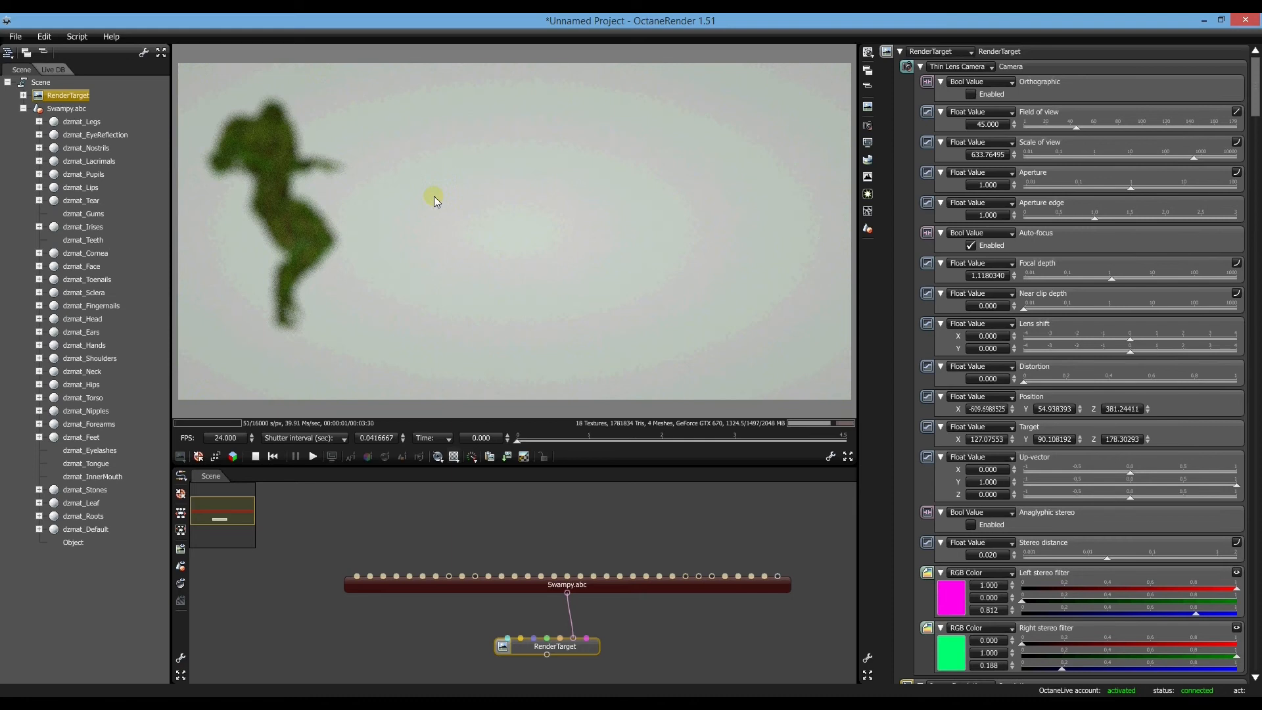
pyautogui.scroll(-2, 431, 204)
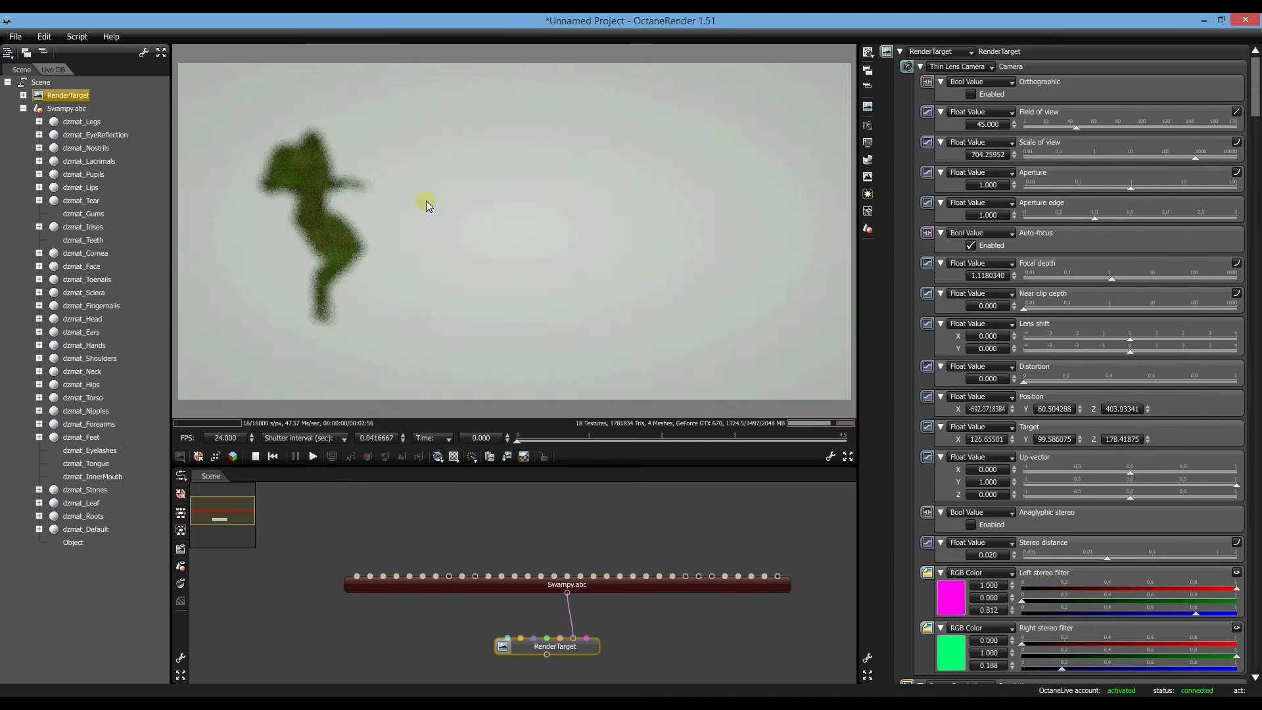
pyautogui.scroll(4, 426, 200)
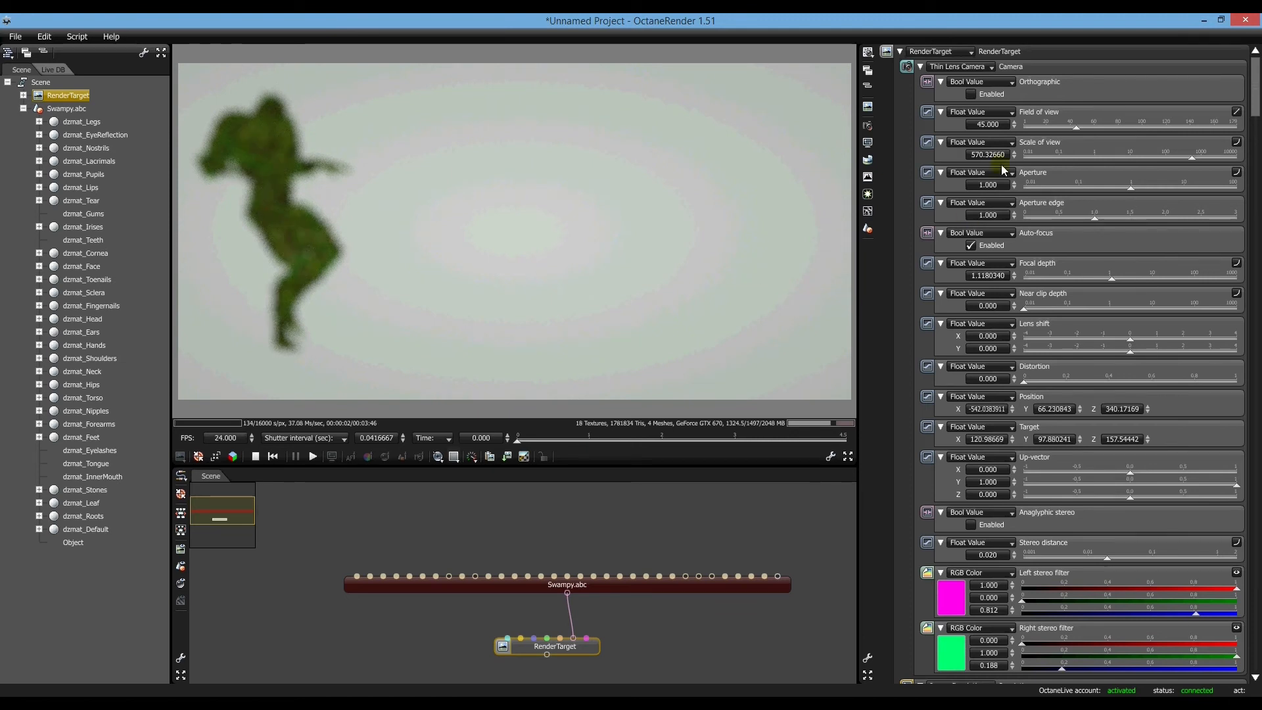
# Set the render target's image resolution to the Digital Broadcast preset 1920 x 1080 (1080p HDTV)
pyautogui.click(868, 127)
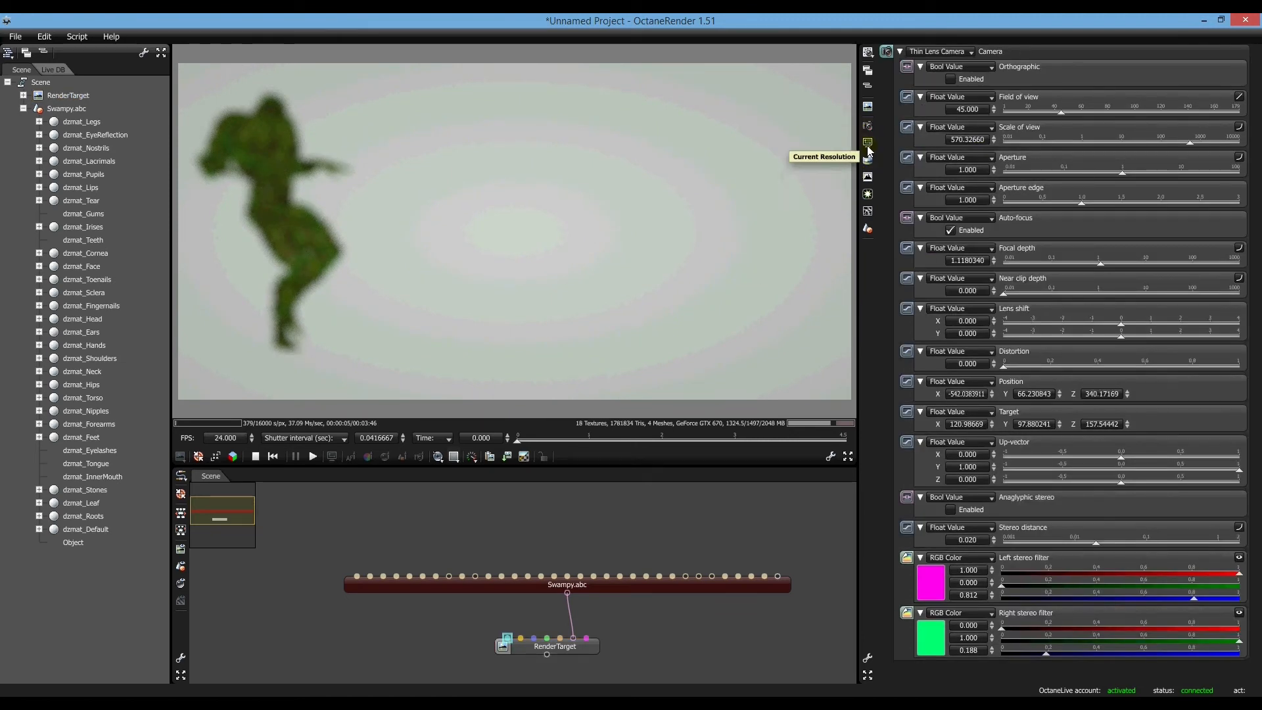
pyautogui.click(867, 144)
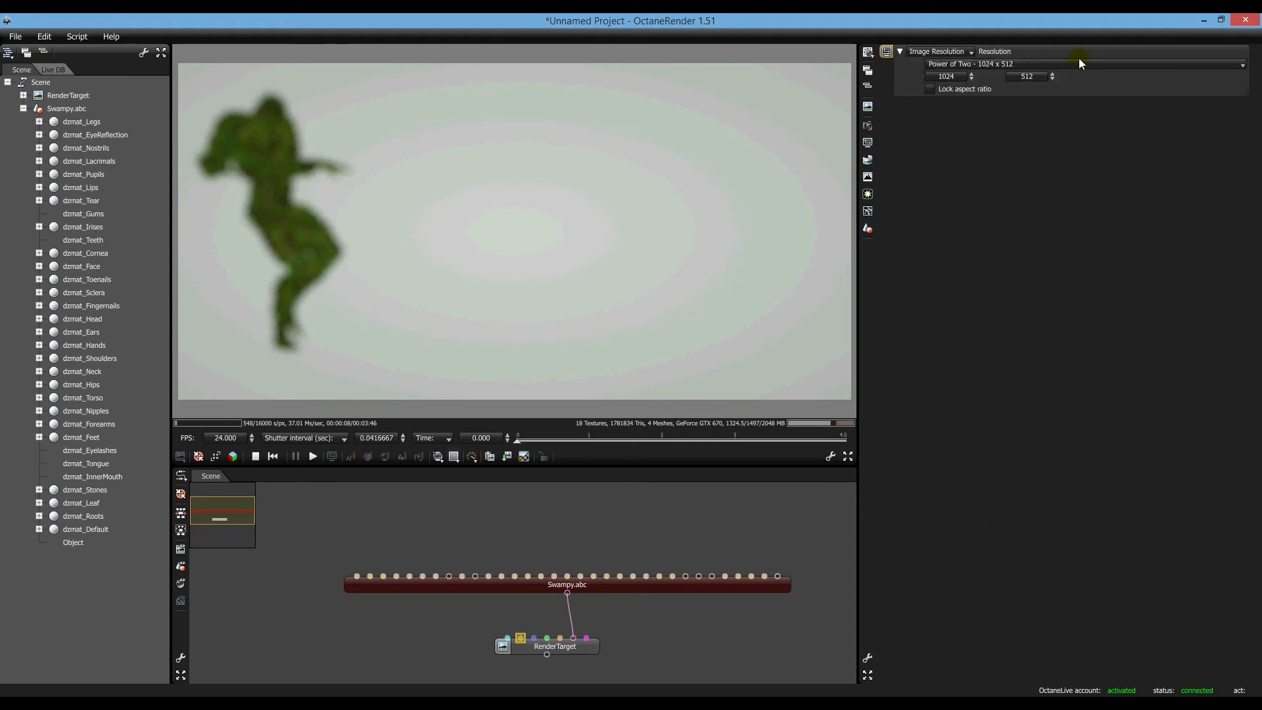
pyautogui.click(1095, 63)
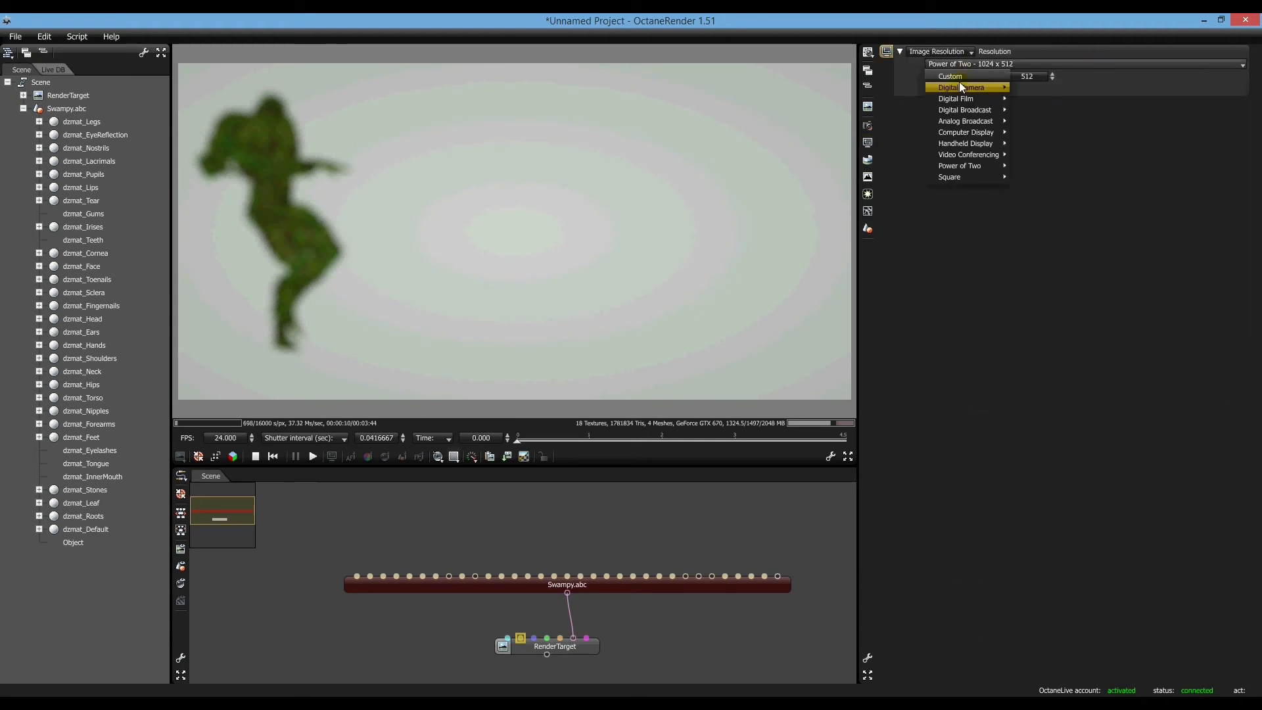
pyautogui.moveTo(959, 89)
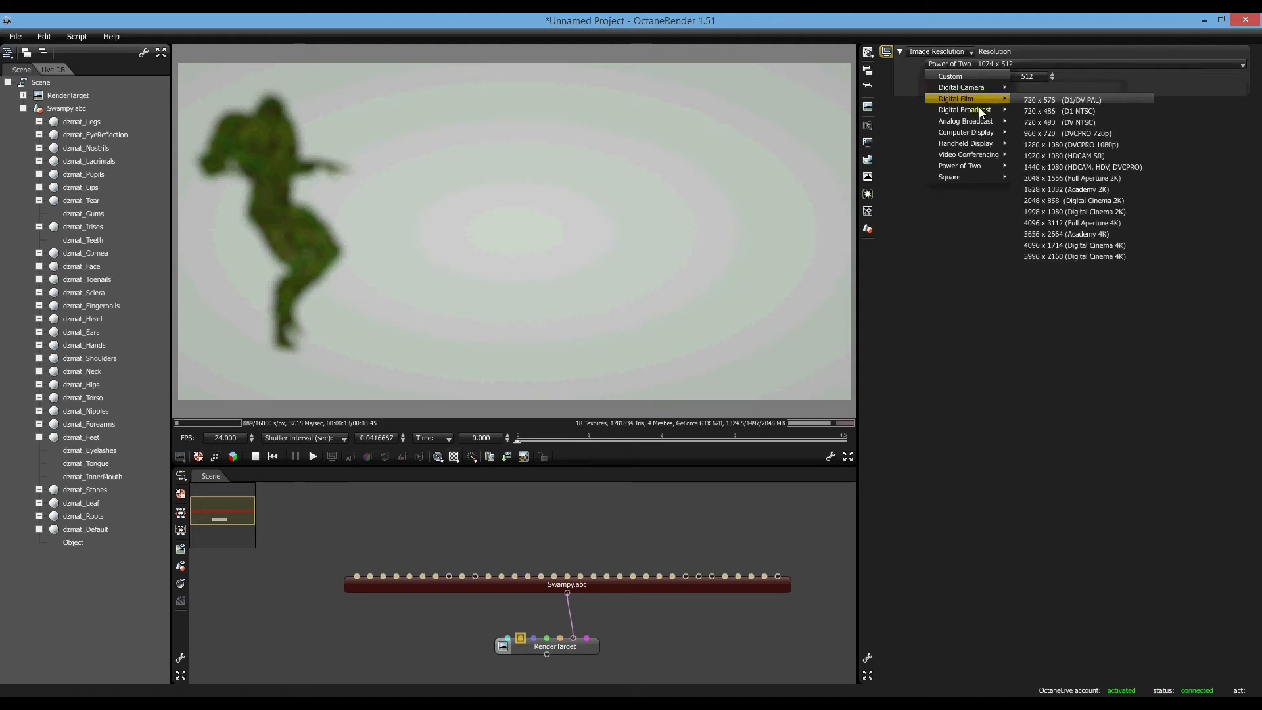
pyautogui.moveTo(979, 109)
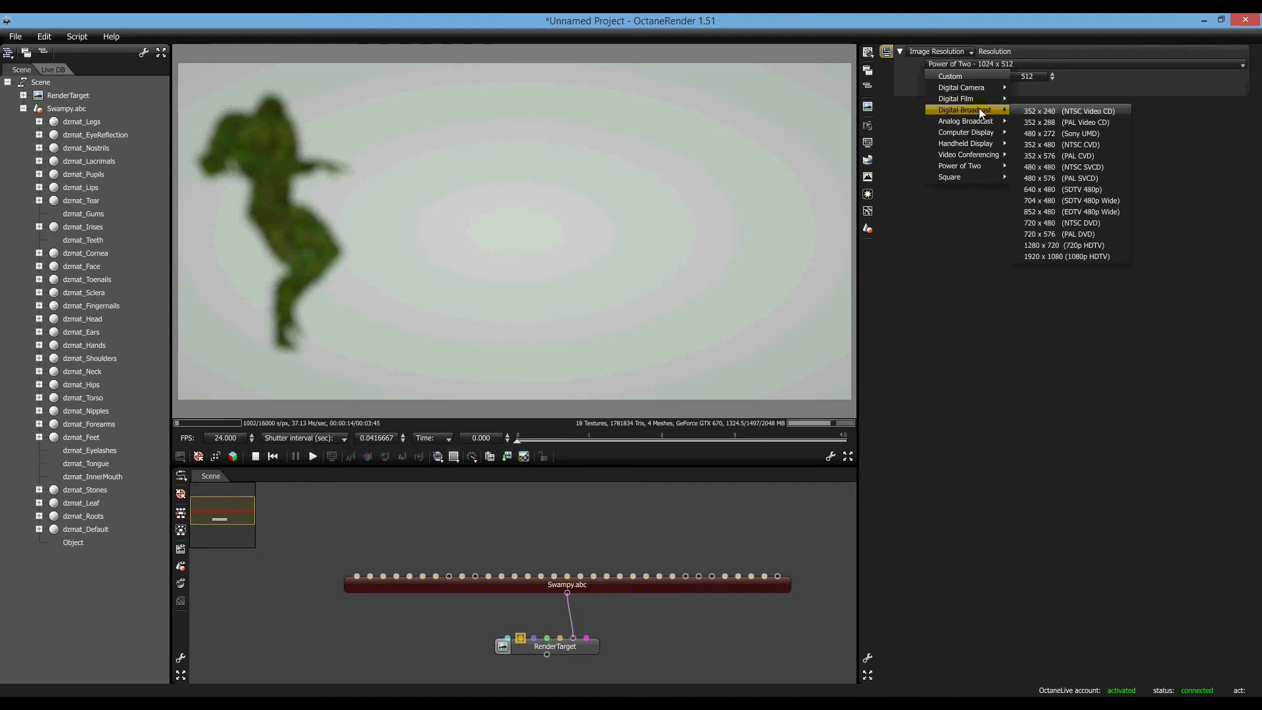
pyautogui.click(1047, 258)
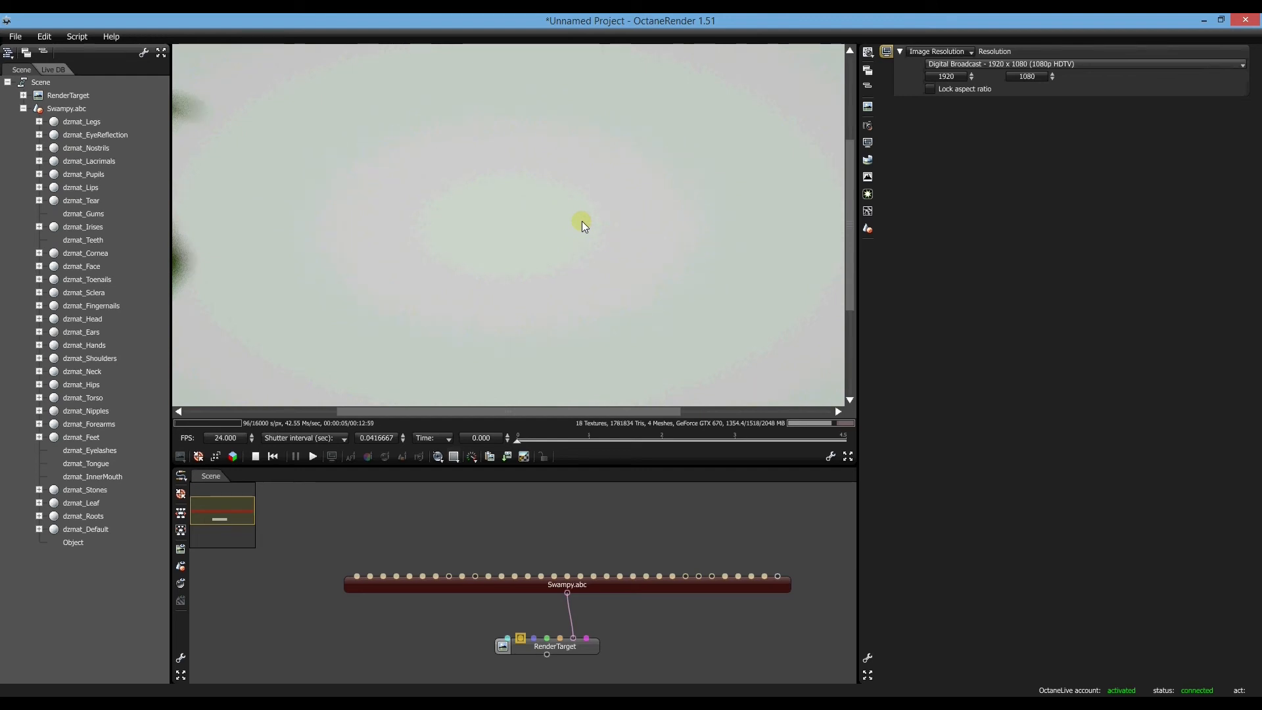
# Raise the camera's focal depth to about 122 to sharpen the creature, and orbit the camera slightly
pyautogui.scroll(-1, 581, 221)
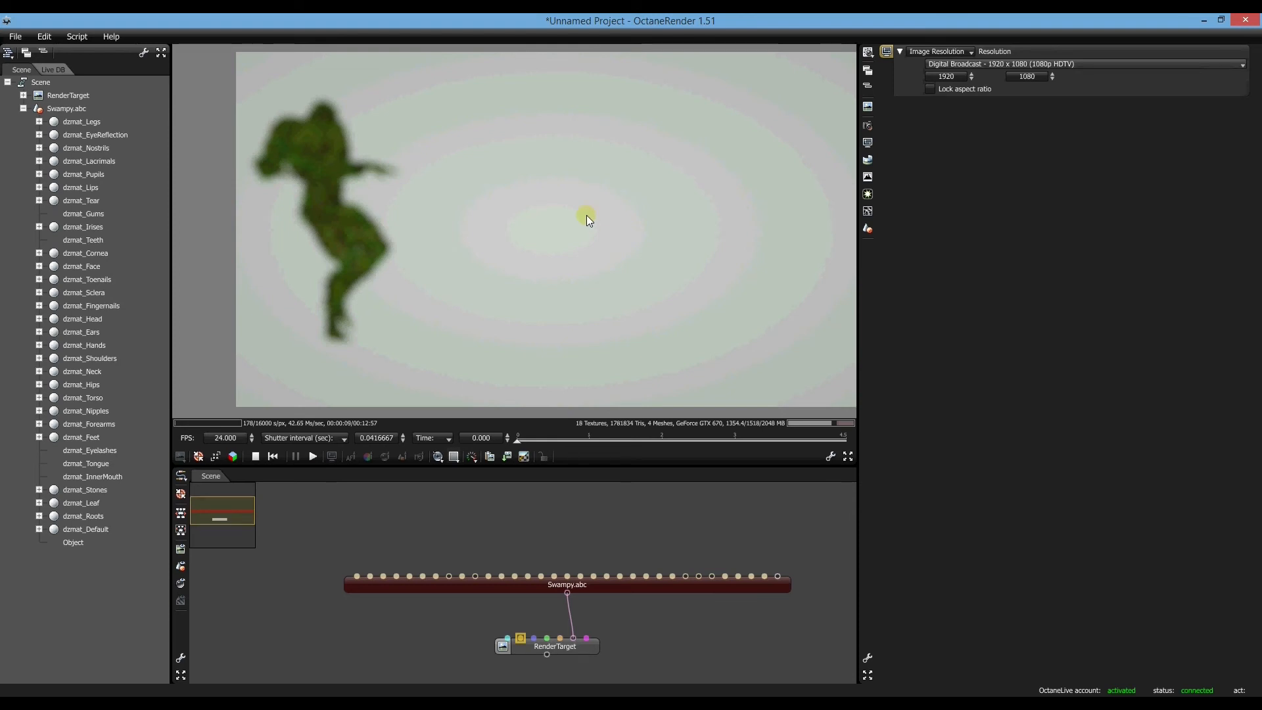
pyautogui.moveTo(615, 223); pyautogui.dragTo(589, 229)
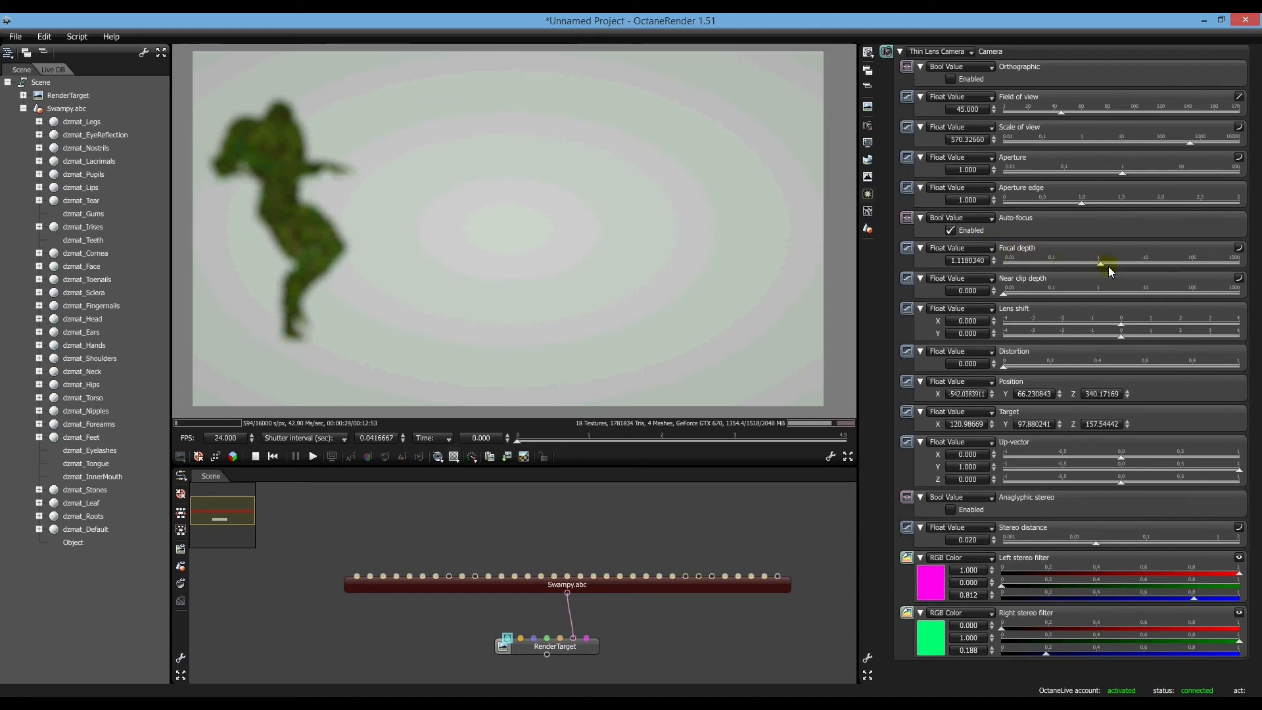
pyautogui.moveTo(1102, 267); pyautogui.dragTo(1196, 294)
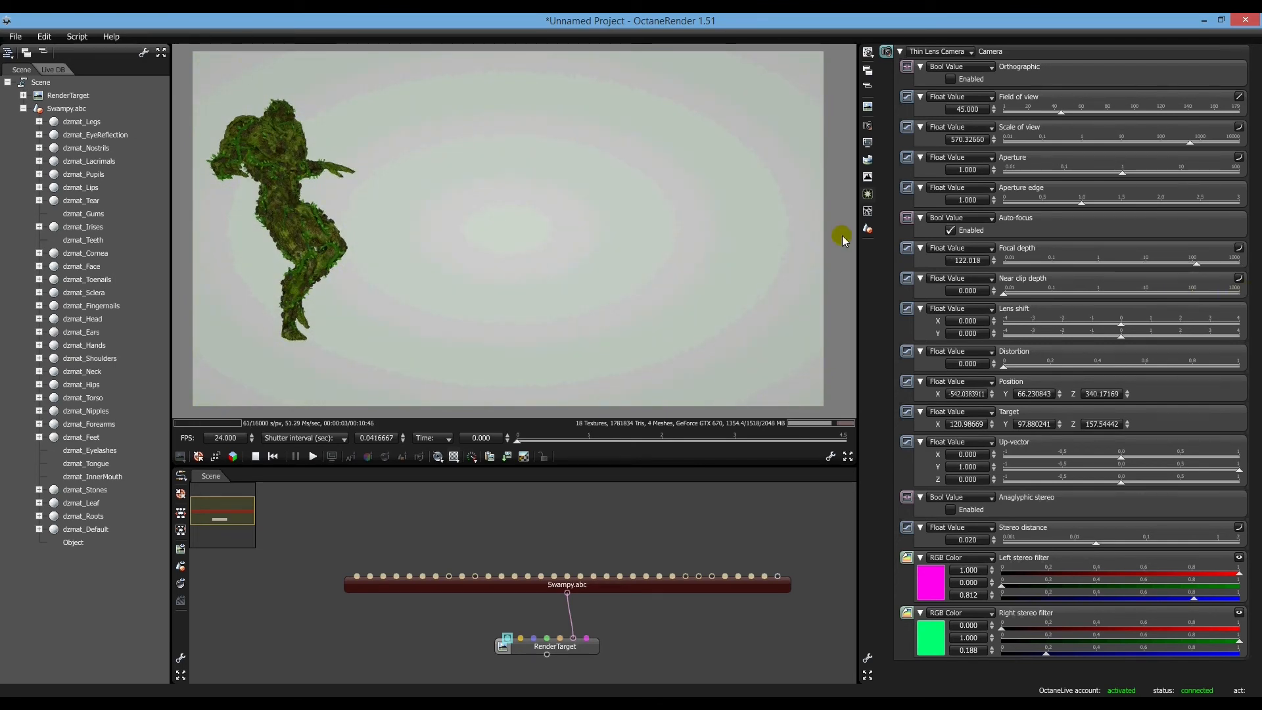
pyautogui.moveTo(632, 220); pyautogui.dragTo(638, 205)
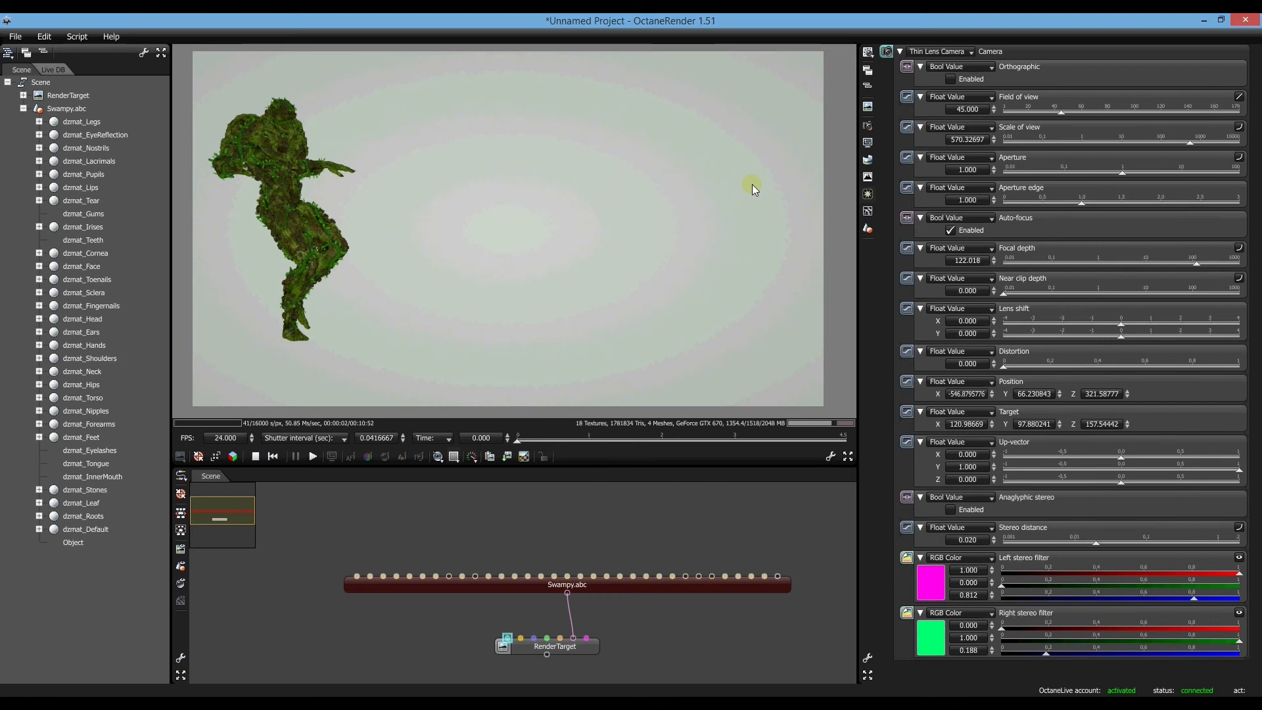
# Change the render target's environment from Texture Environment to Daylight
pyautogui.click(868, 160)
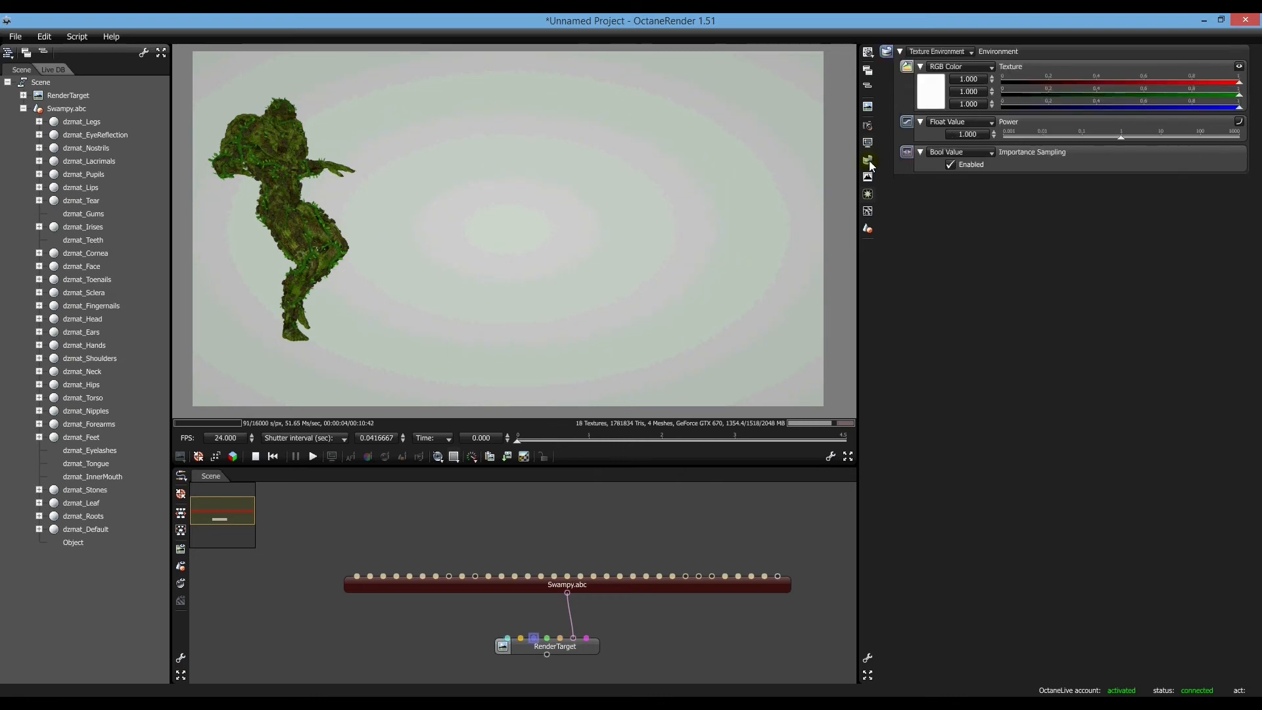
pyautogui.click(953, 54)
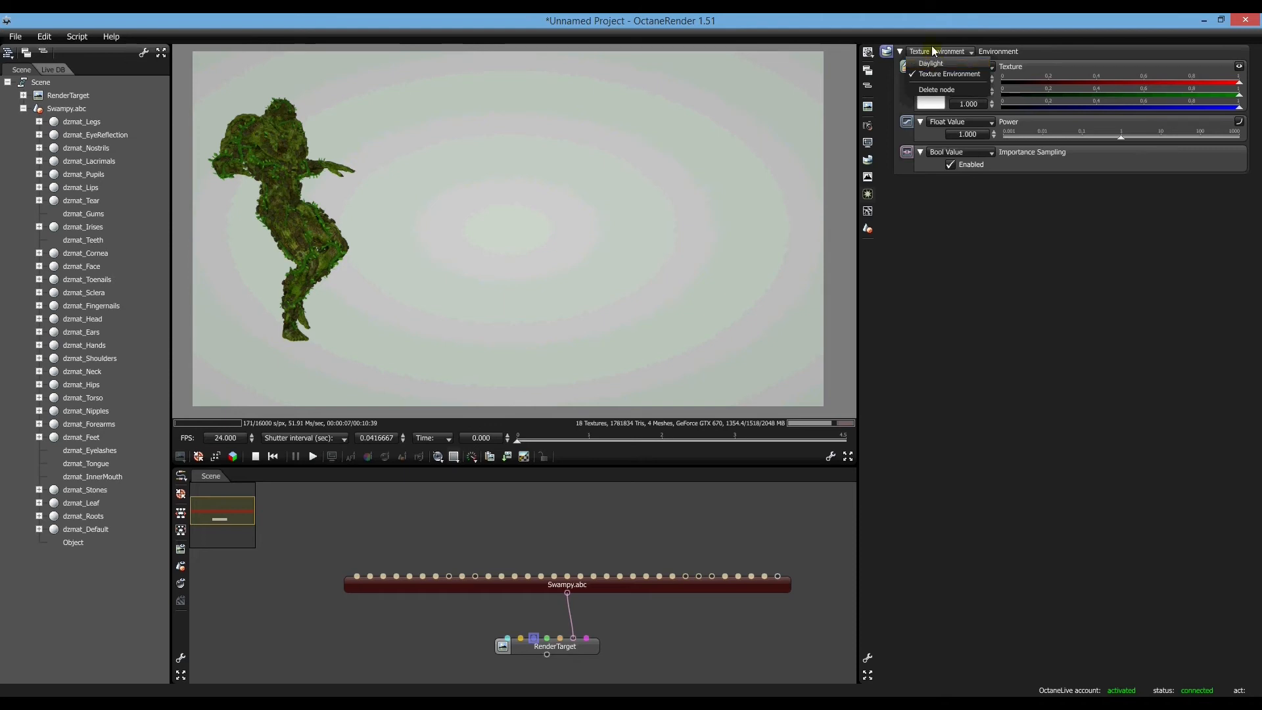
pyautogui.click(868, 168)
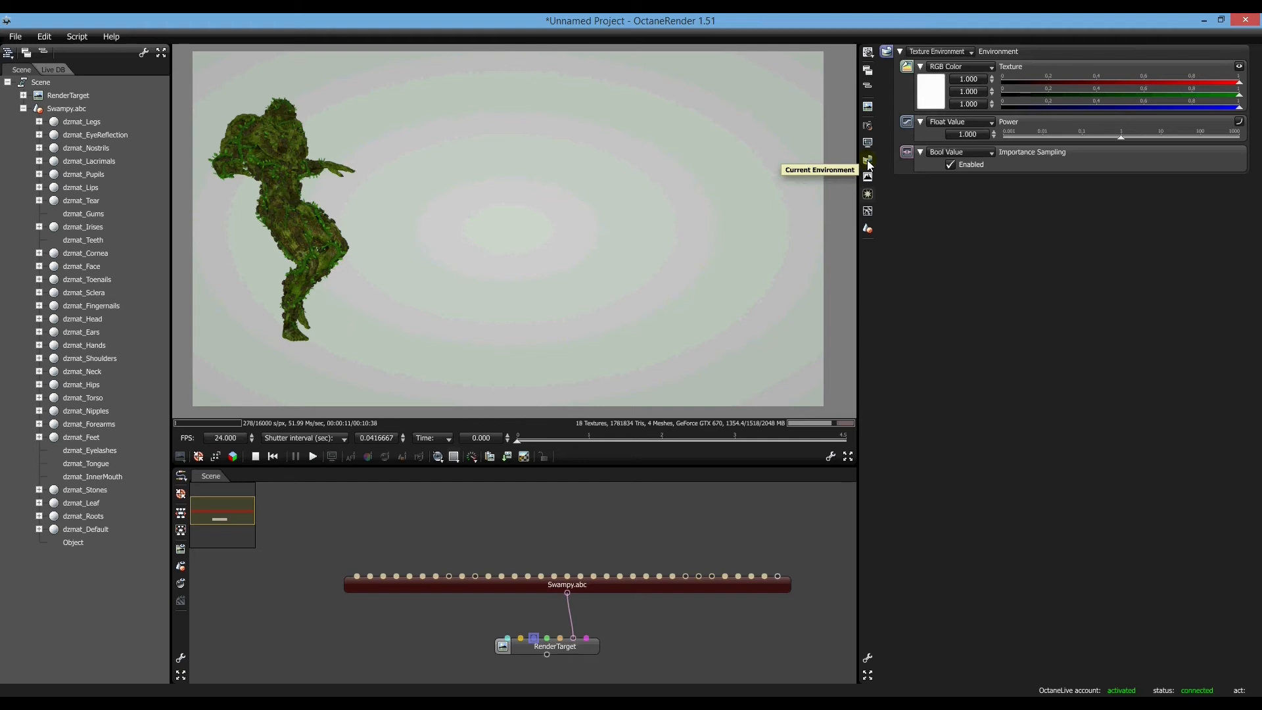
pyautogui.click(942, 55)
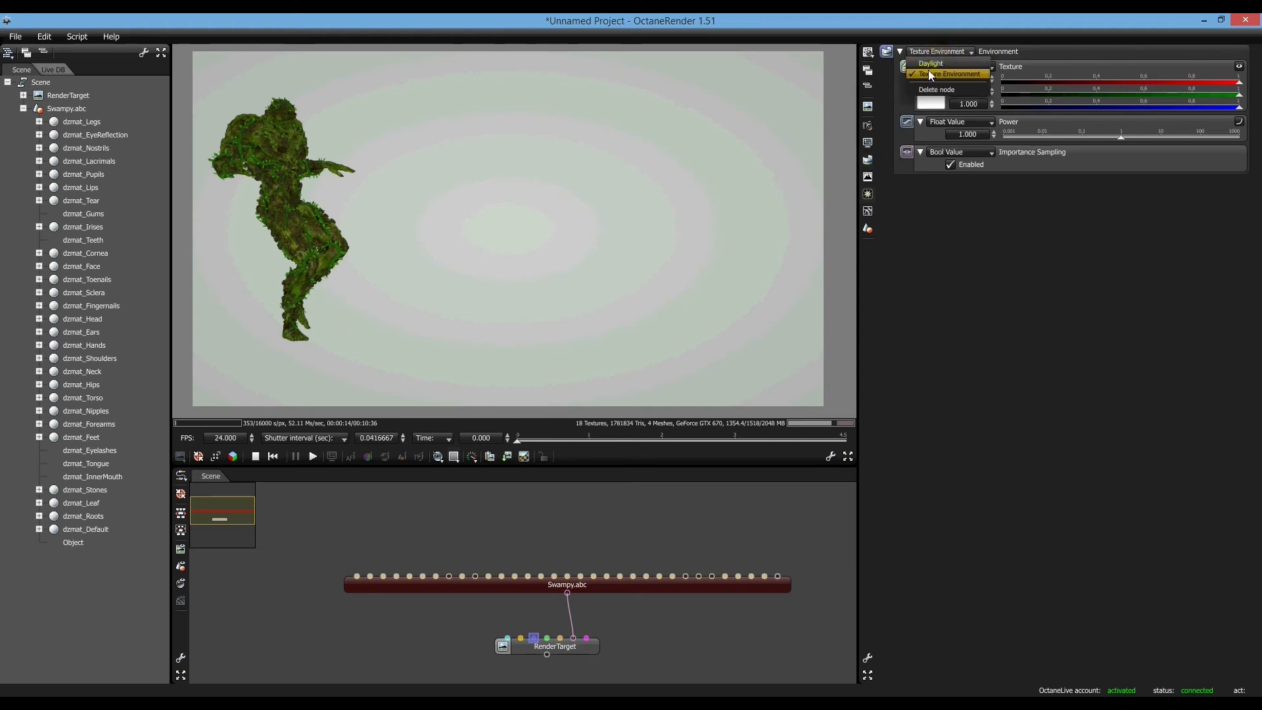
pyautogui.click(933, 63)
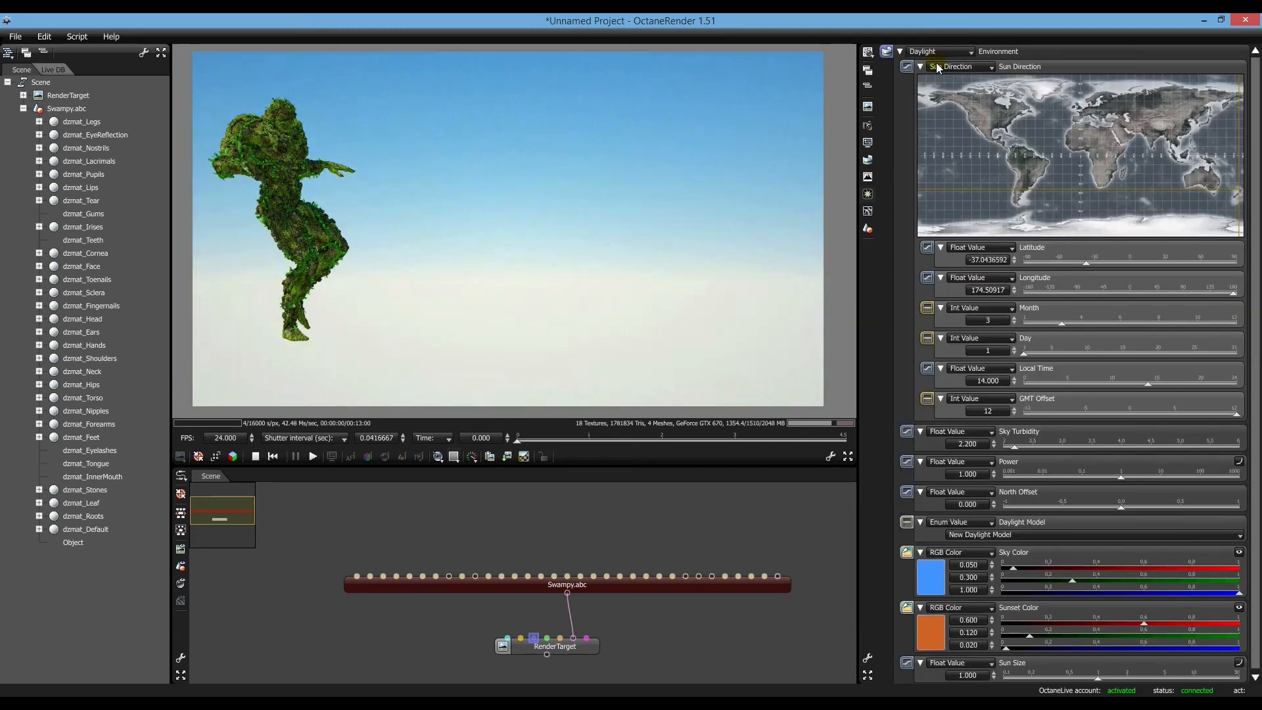
pyautogui.click(602, 245)
# Move the sun direction to latitude about -3.63 and longitude about 174.21, and lower the sky color's red component to 0.033
pyautogui.moveTo(1241, 193); pyautogui.dragTo(1240, 165)
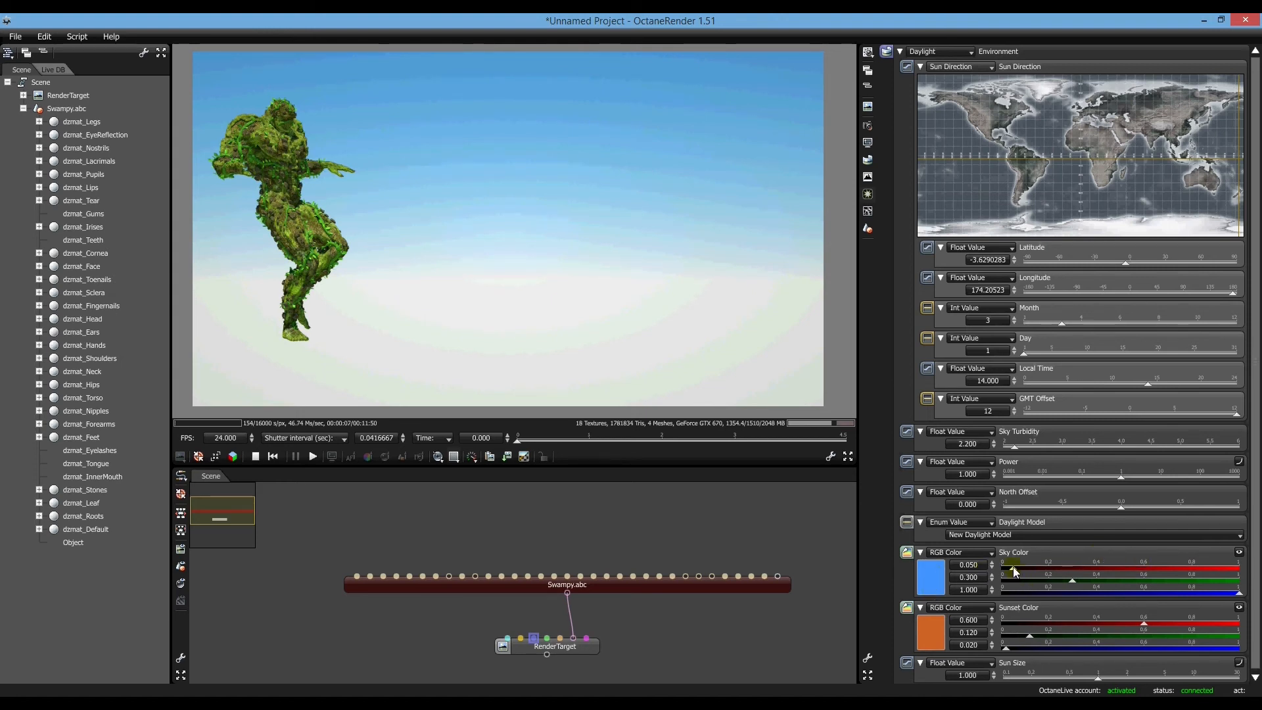
pyautogui.moveTo(1013, 568)
pyautogui.mouseDown()
pyautogui.moveTo(1132, 566)
pyautogui.moveTo(1008, 569)
pyautogui.mouseUp()
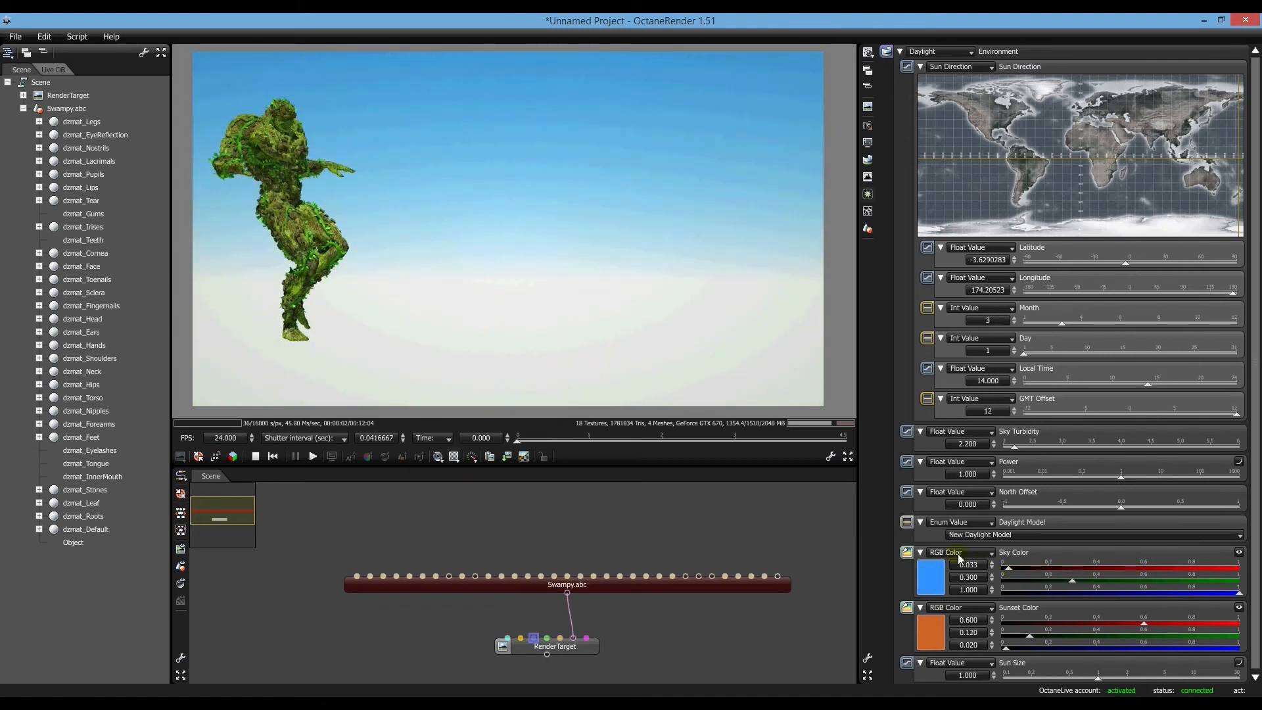
pyautogui.moveTo(1257, 517); pyautogui.dragTo(1257, 529)
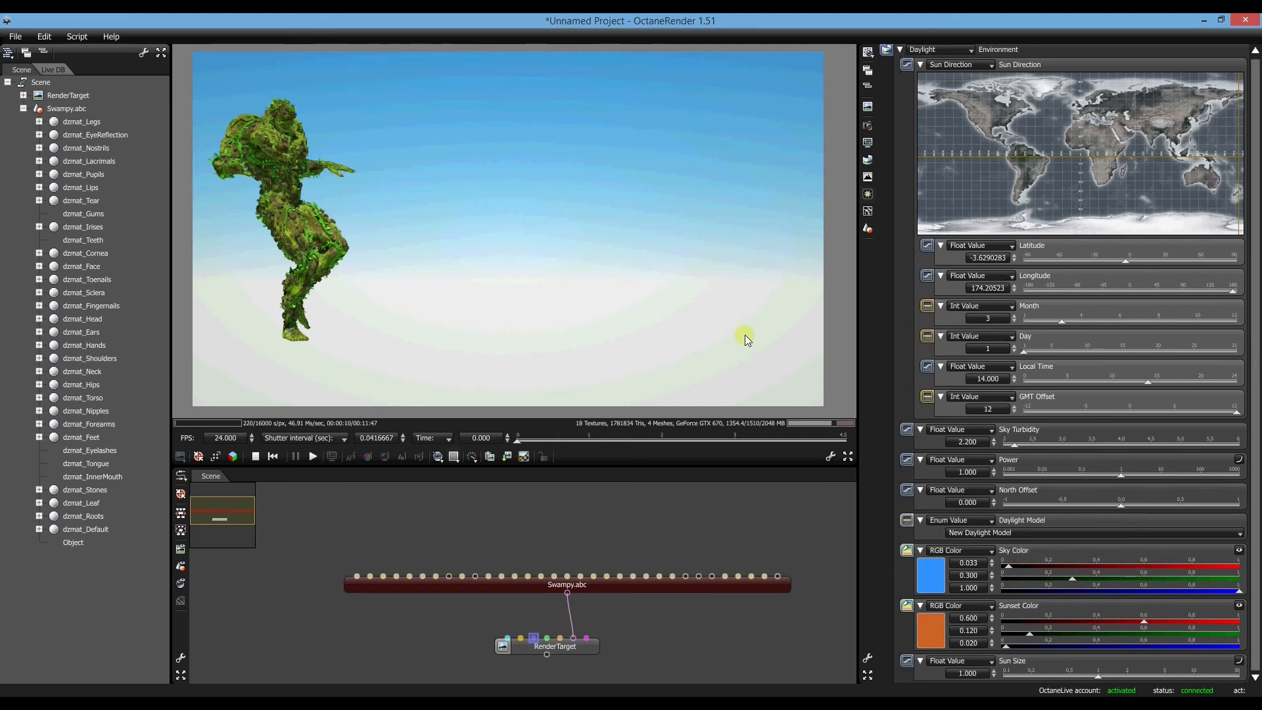
# Advance the animation to its end at about 4.533 and reframe the camera so the creature stands larger near the right edge of the image
pyautogui.click(434, 231)
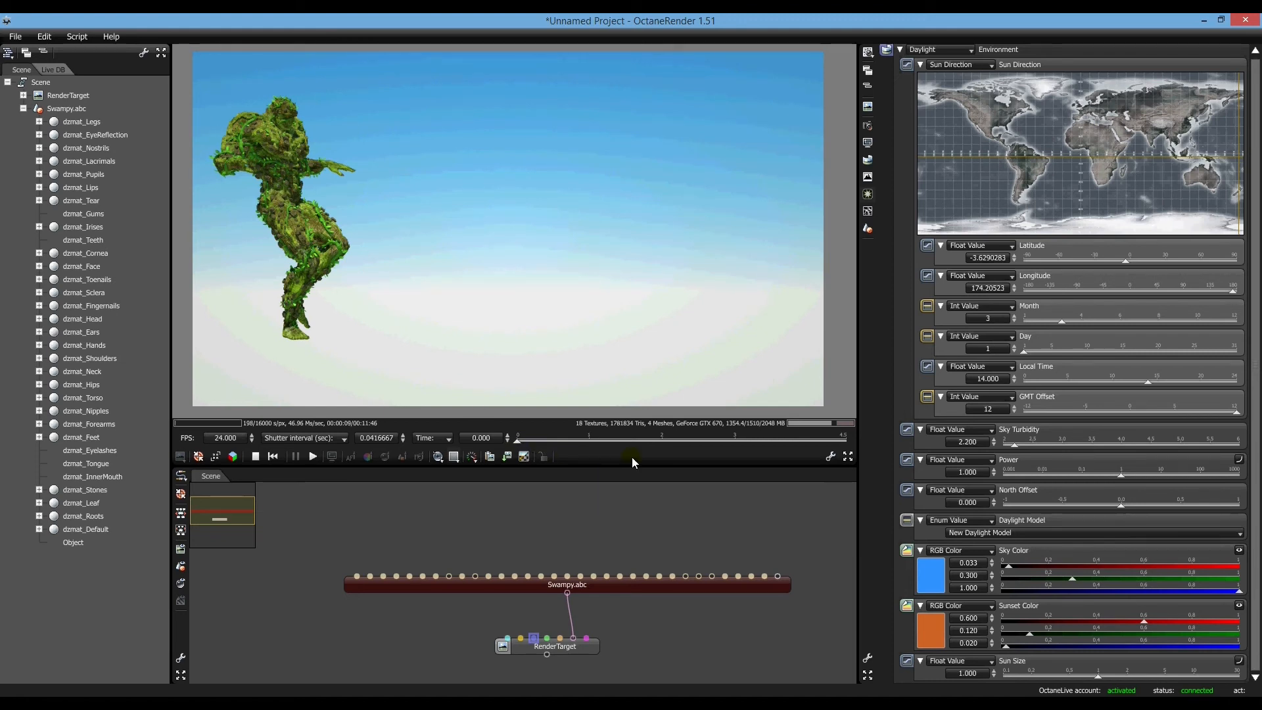
pyautogui.moveTo(380, 274); pyautogui.dragTo(392, 308)
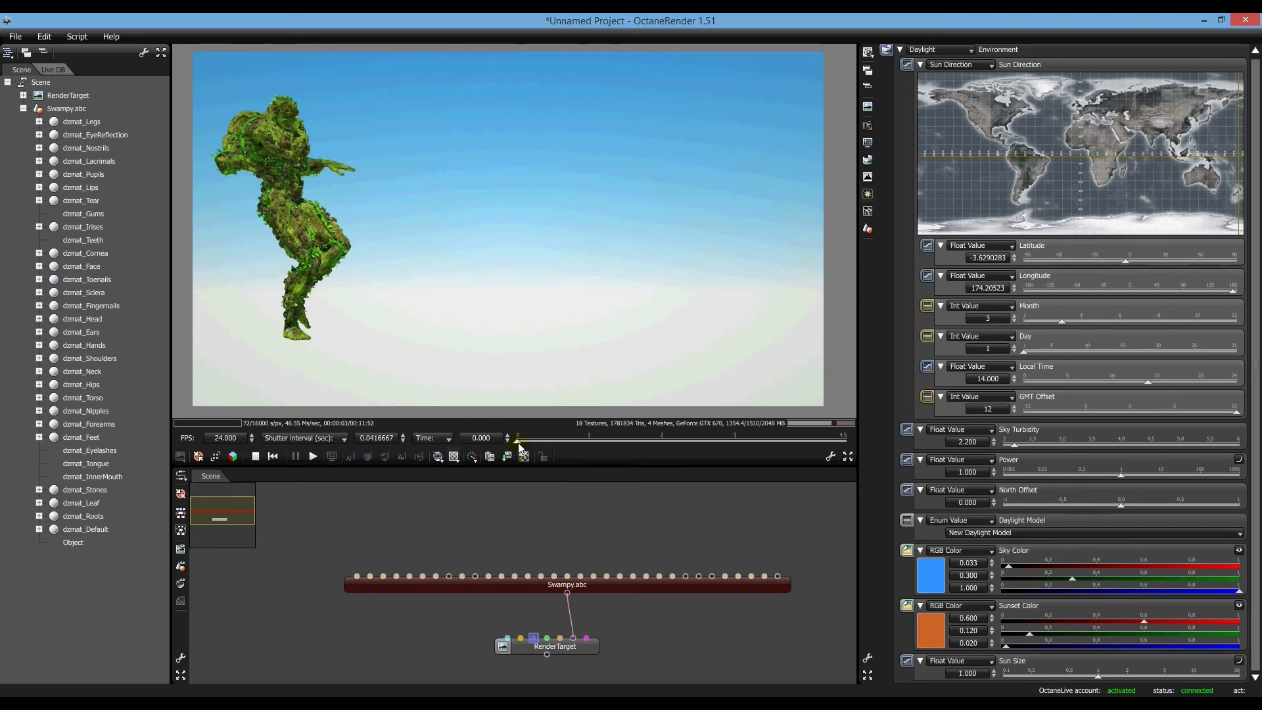
pyautogui.moveTo(519, 440); pyautogui.dragTo(783, 441)
pyautogui.moveTo(810, 487); pyautogui.dragTo(854, 455)
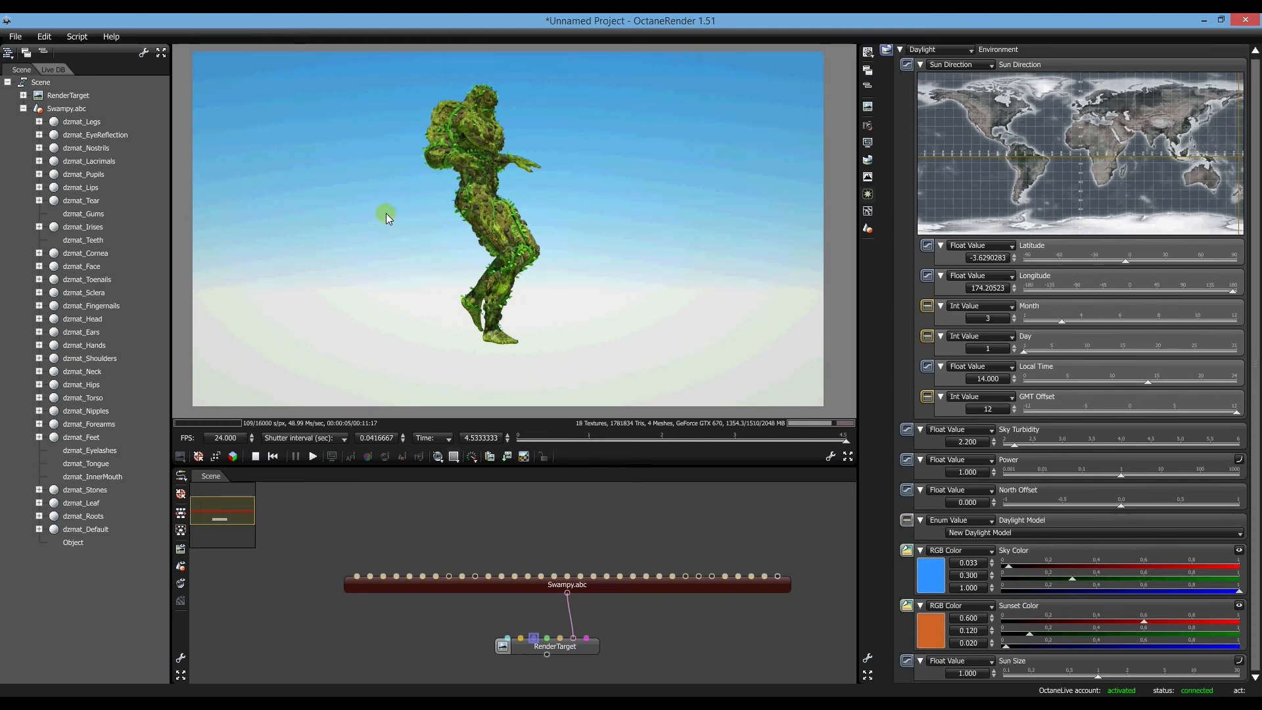
pyautogui.moveTo(385, 208); pyautogui.dragTo(526, 218, button='right')
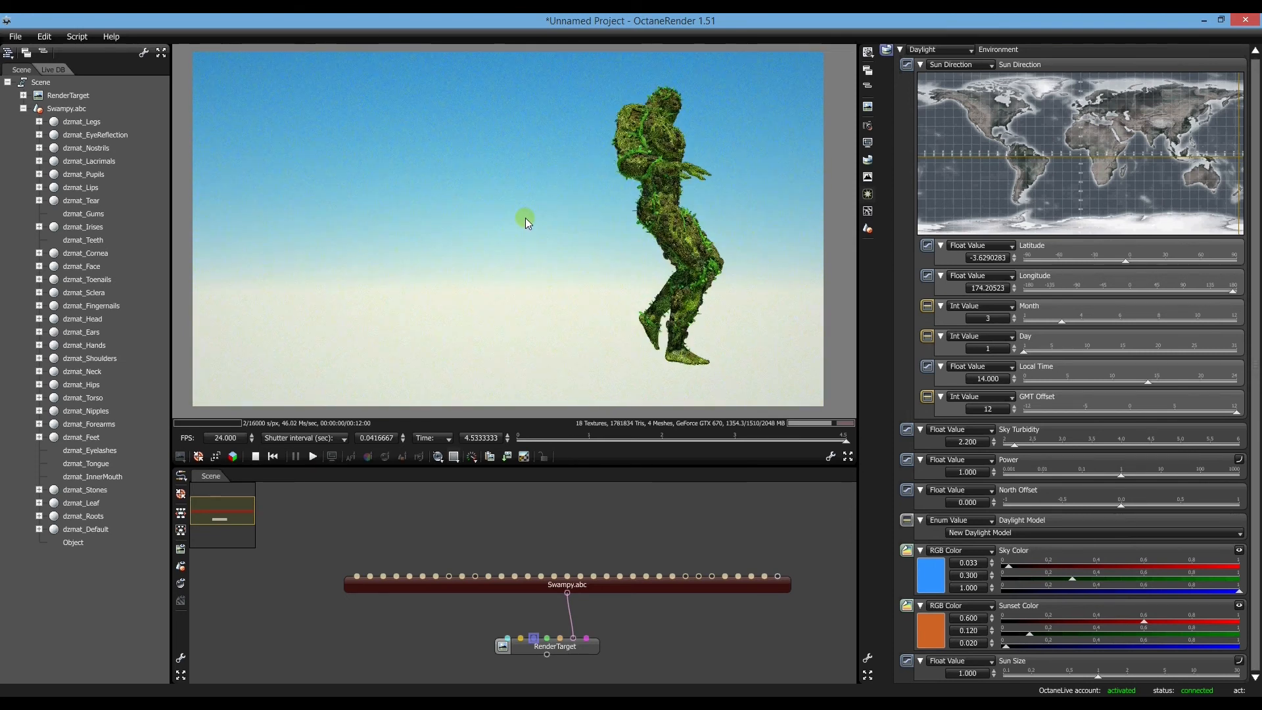
pyautogui.scroll(2, 526, 218)
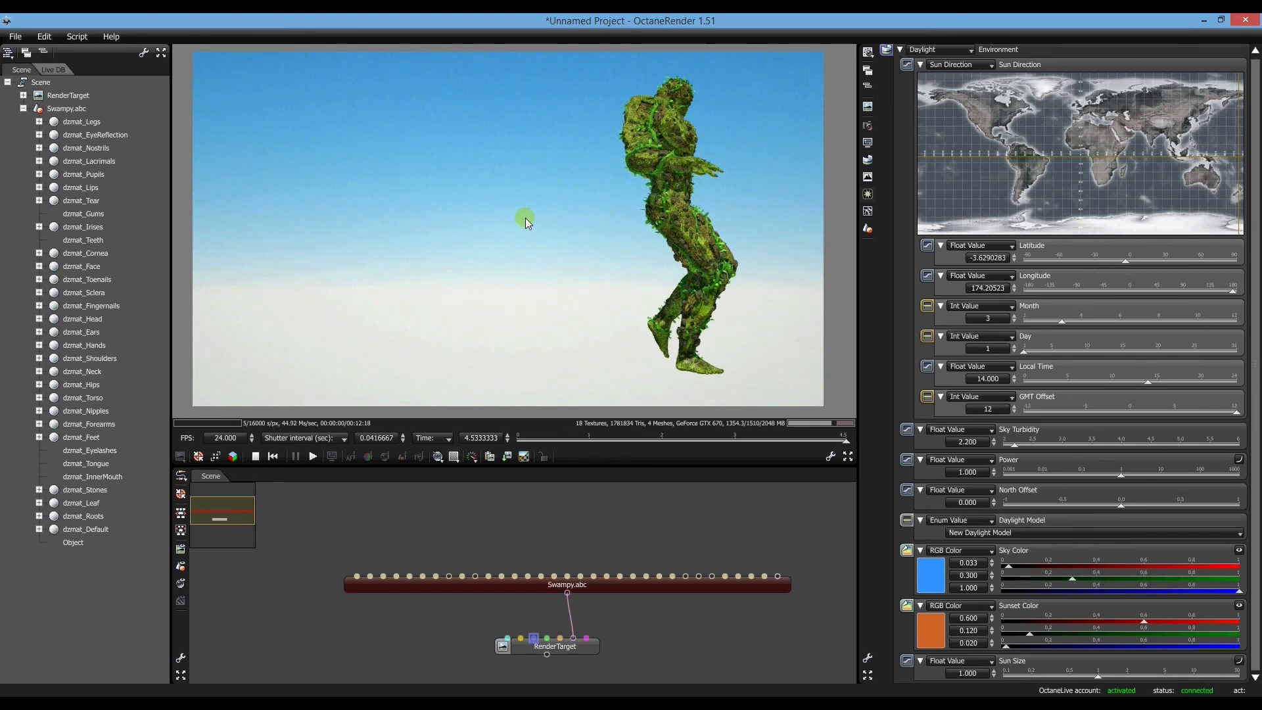
# Scrub the animation back to its start and reframe the camera so the creature stands larger near the image's left edge
pyautogui.scroll(-1, 527, 218)
pyautogui.moveTo(846, 441); pyautogui.dragTo(663, 435)
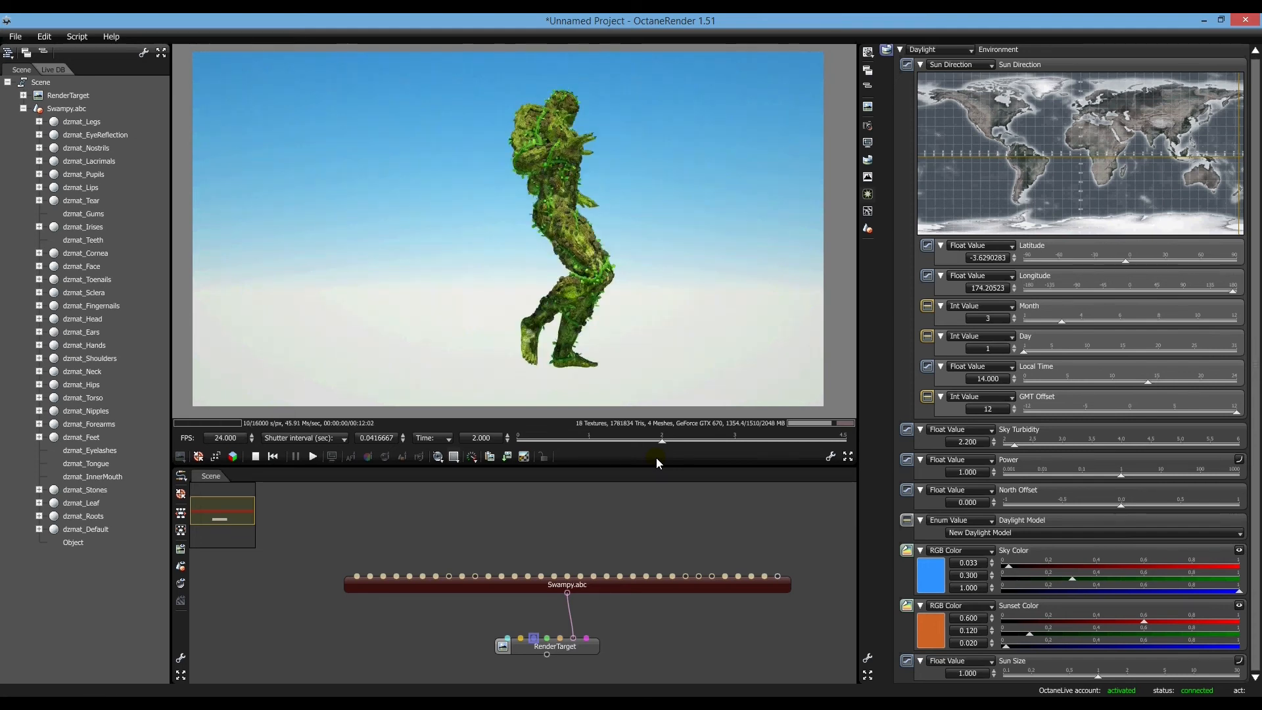
pyautogui.moveTo(662, 443); pyautogui.dragTo(508, 452)
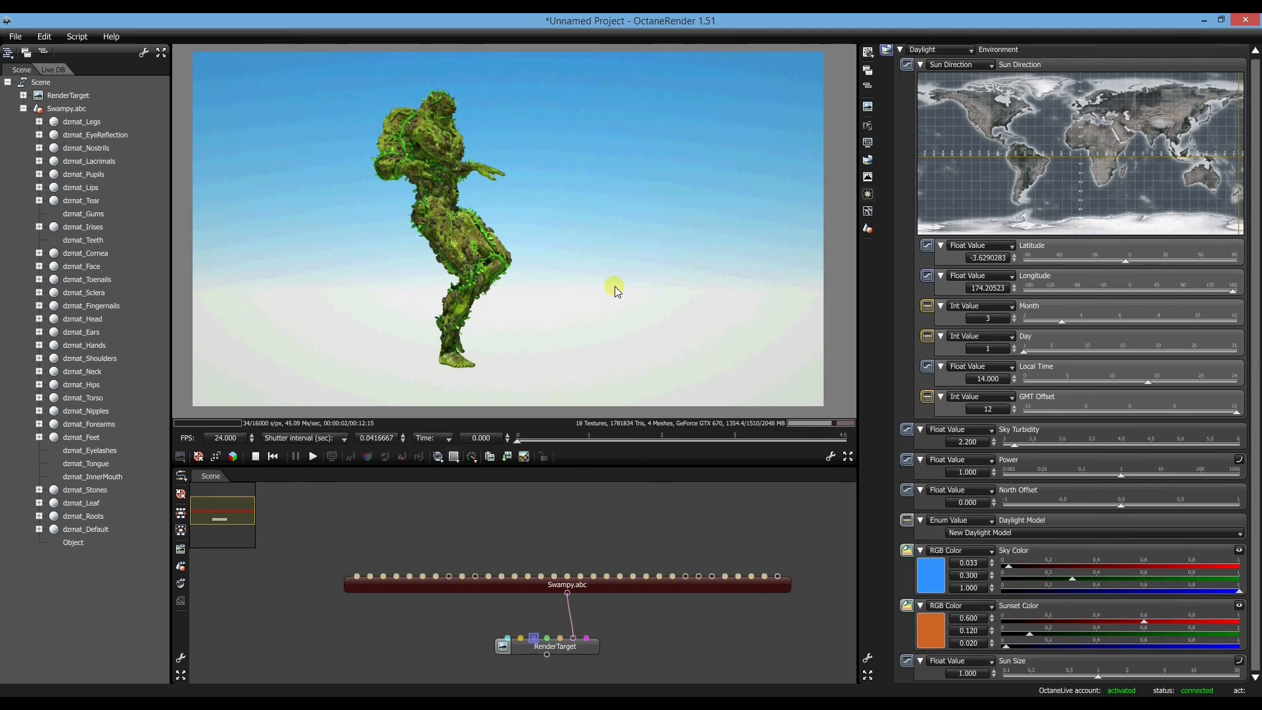
pyautogui.scroll(1, 601, 301)
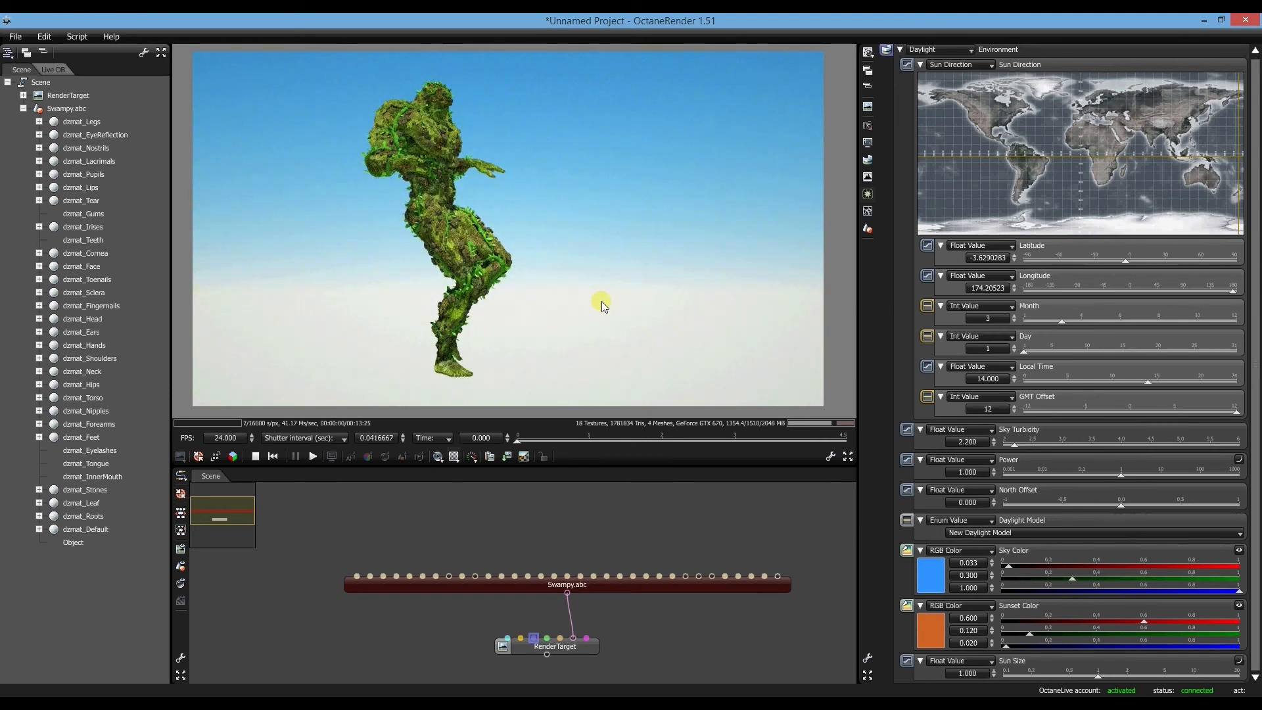
pyautogui.scroll(2, 601, 301)
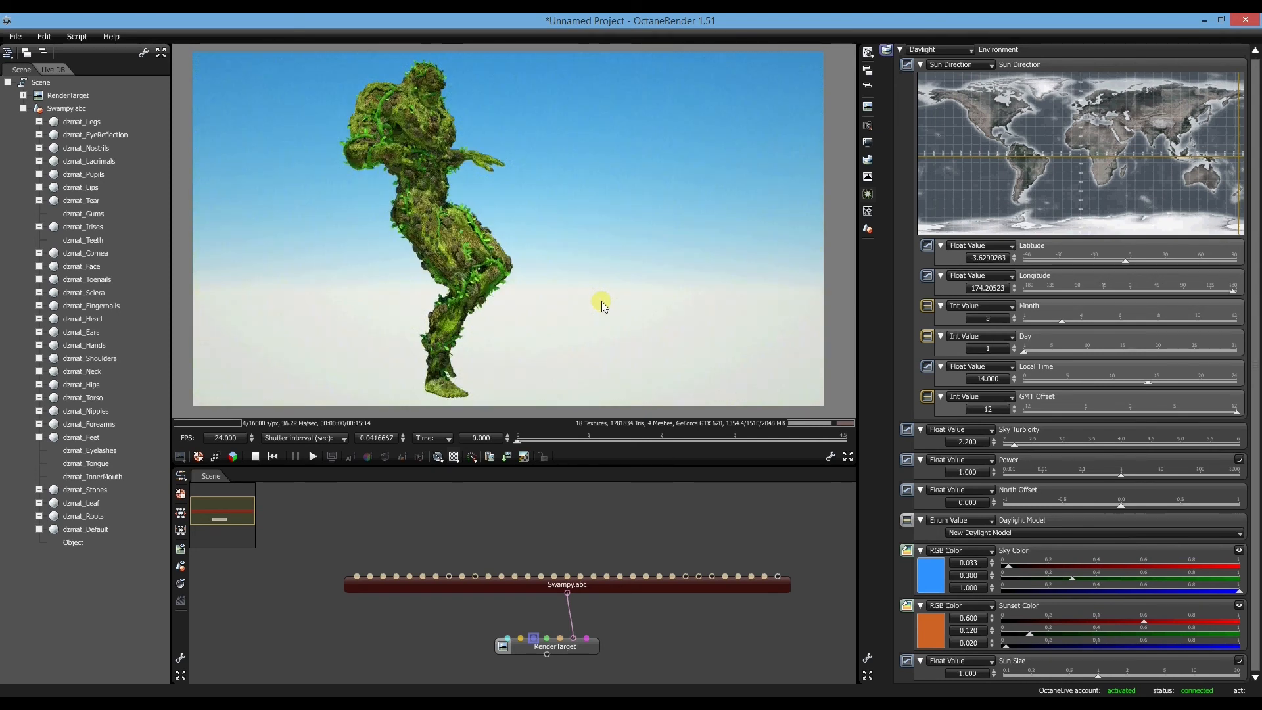
pyautogui.scroll(-1, 602, 301)
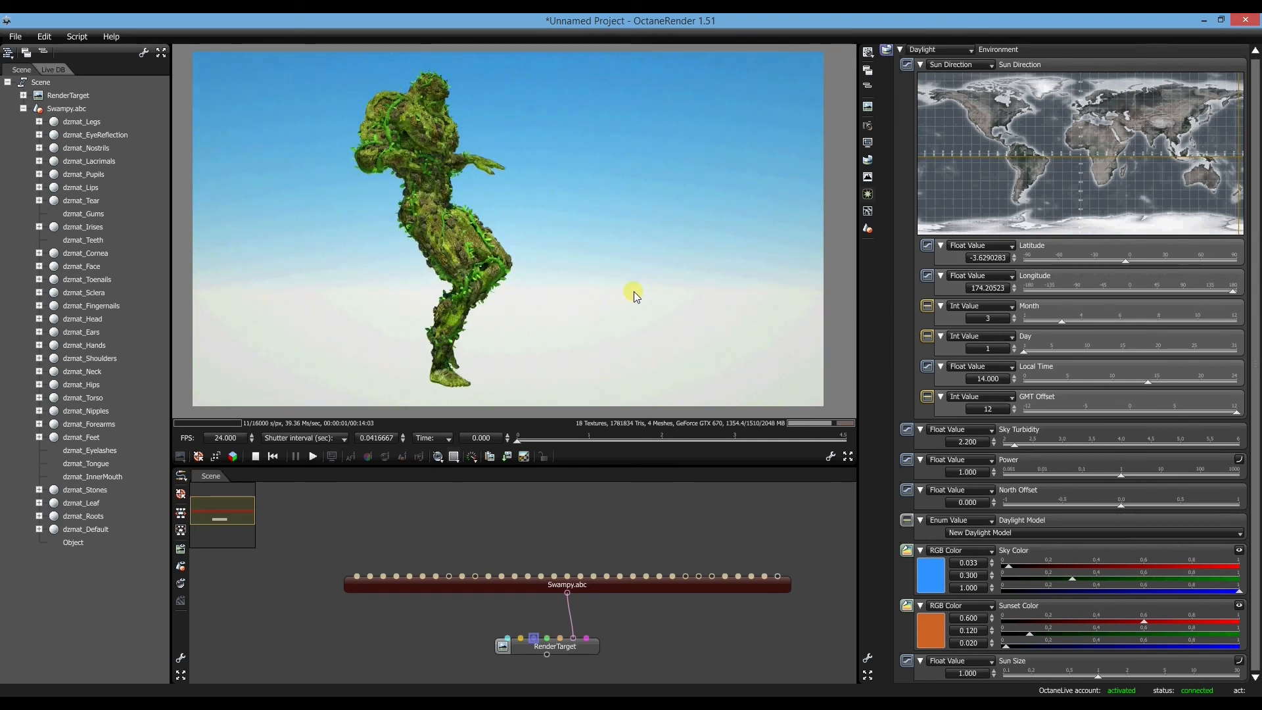
pyautogui.moveTo(654, 273); pyautogui.dragTo(573, 266, button='right')
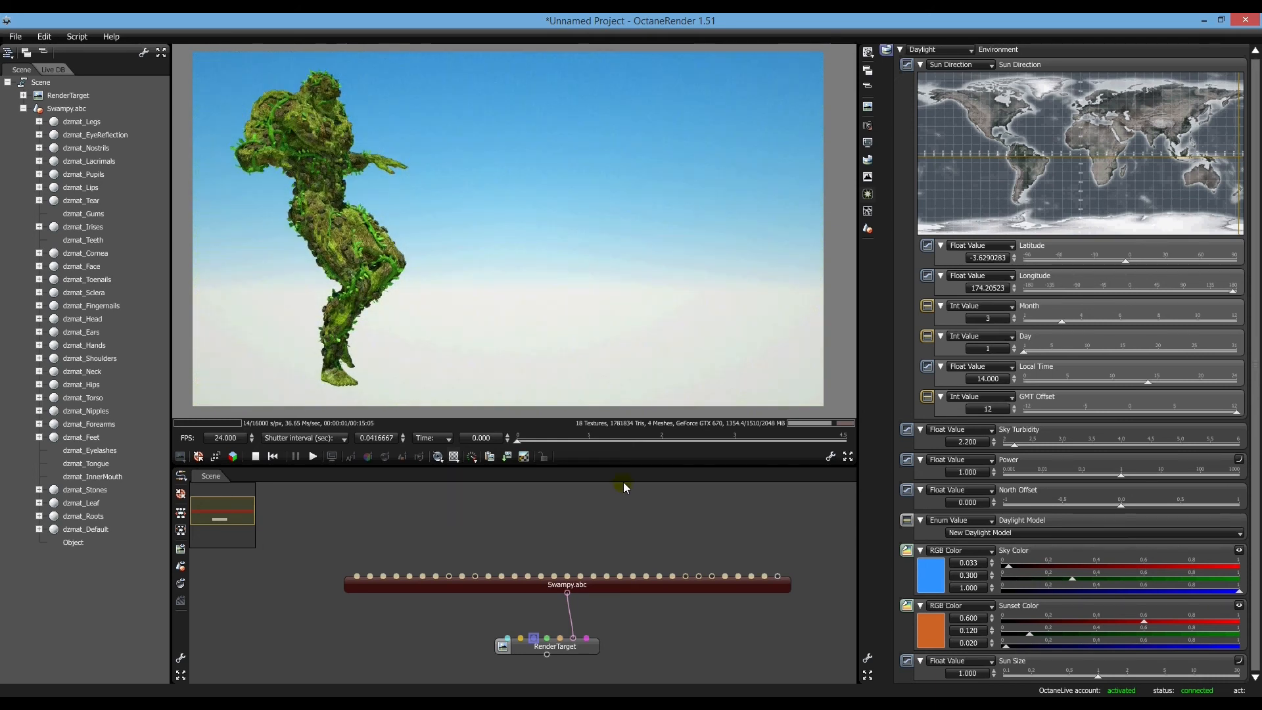
# Scrub the animation to its end at about 4.533 and reframe the camera so the whole creature stays inside the image
pyautogui.click(524, 440)
pyautogui.moveTo(525, 445); pyautogui.dragTo(664, 445)
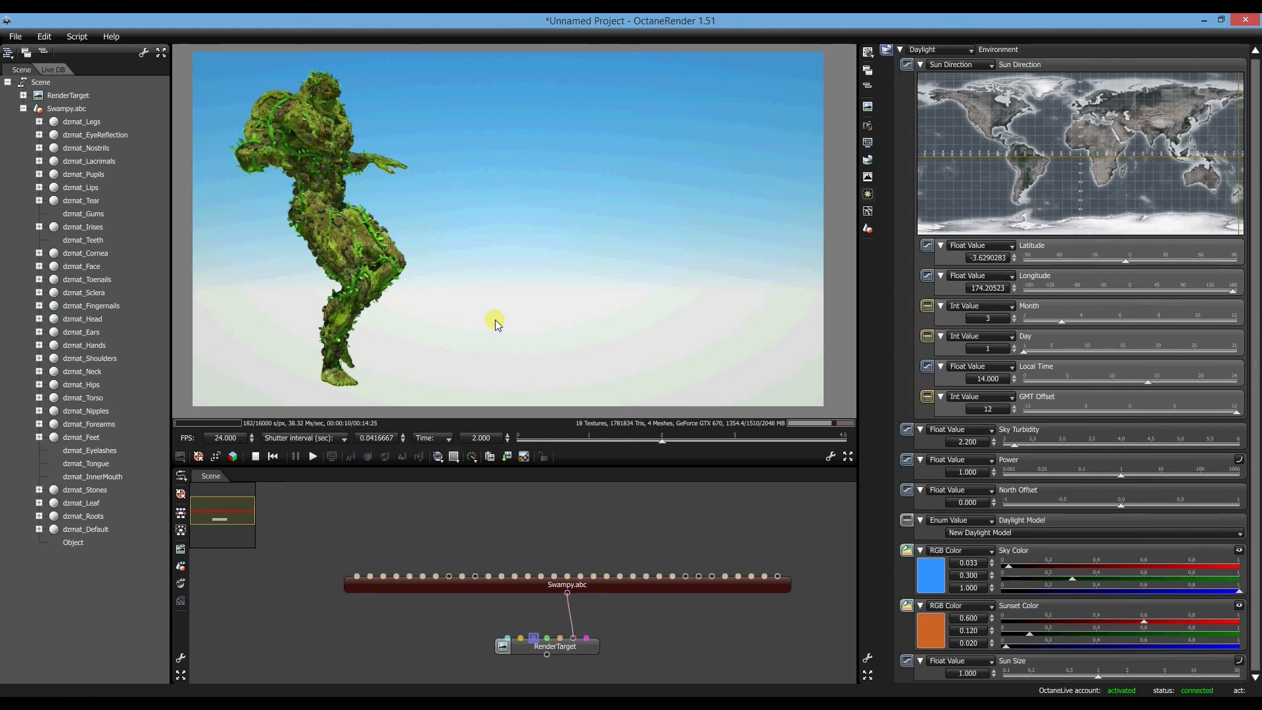
pyautogui.click(662, 442)
pyautogui.moveTo(662, 441); pyautogui.dragTo(848, 436)
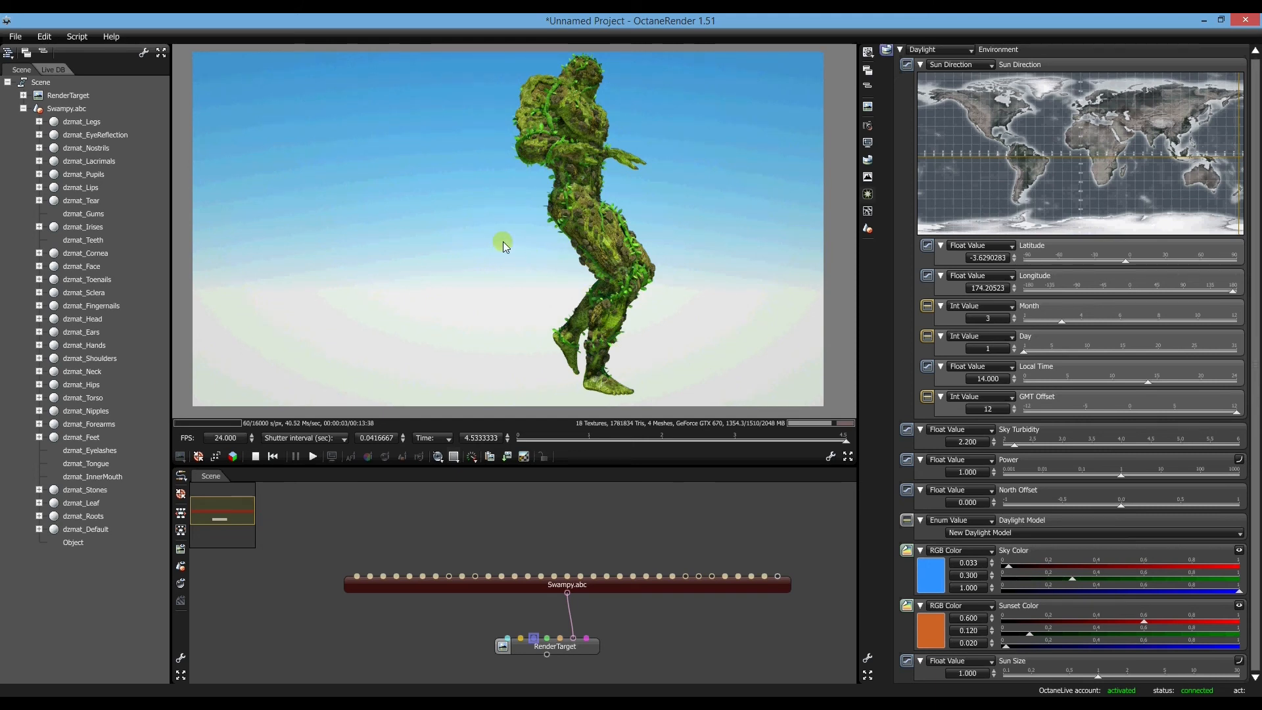
pyautogui.moveTo(503, 246); pyautogui.dragTo(558, 250)
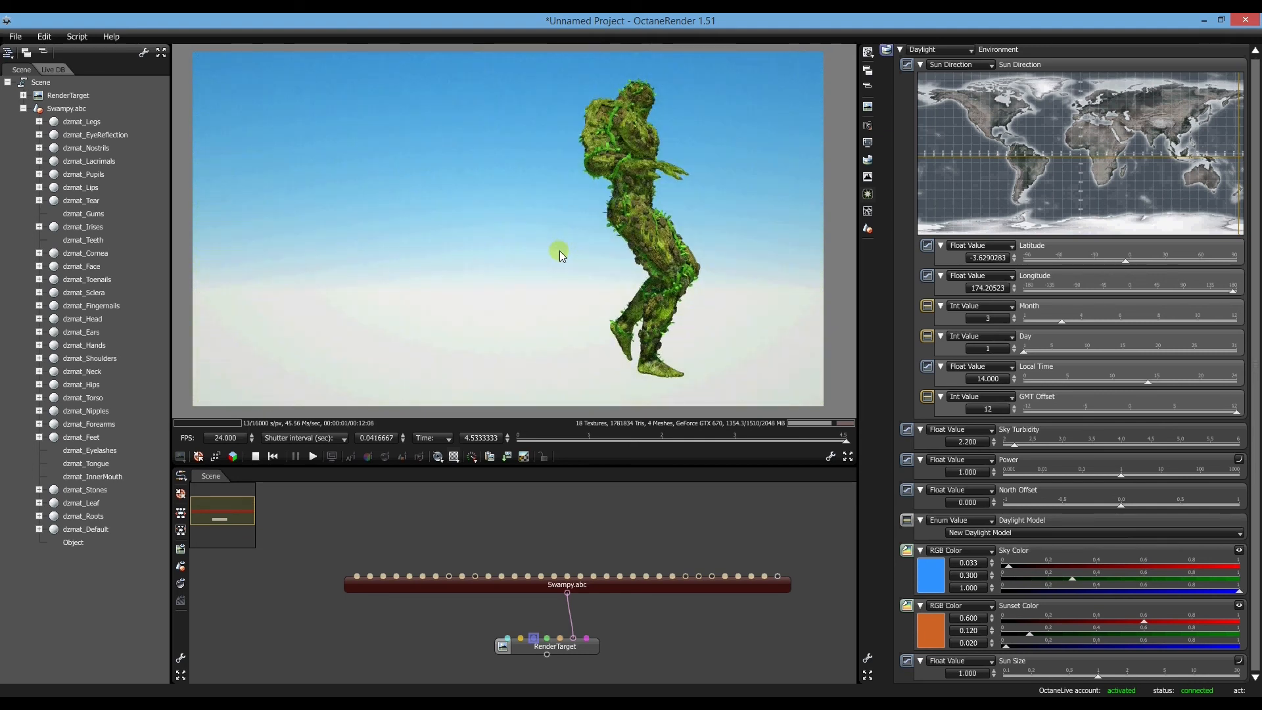
# Return the animation to 0.000, shift the Swampy.abc node slightly and select the RenderTarget node
pyautogui.moveTo(846, 439); pyautogui.dragTo(497, 538)
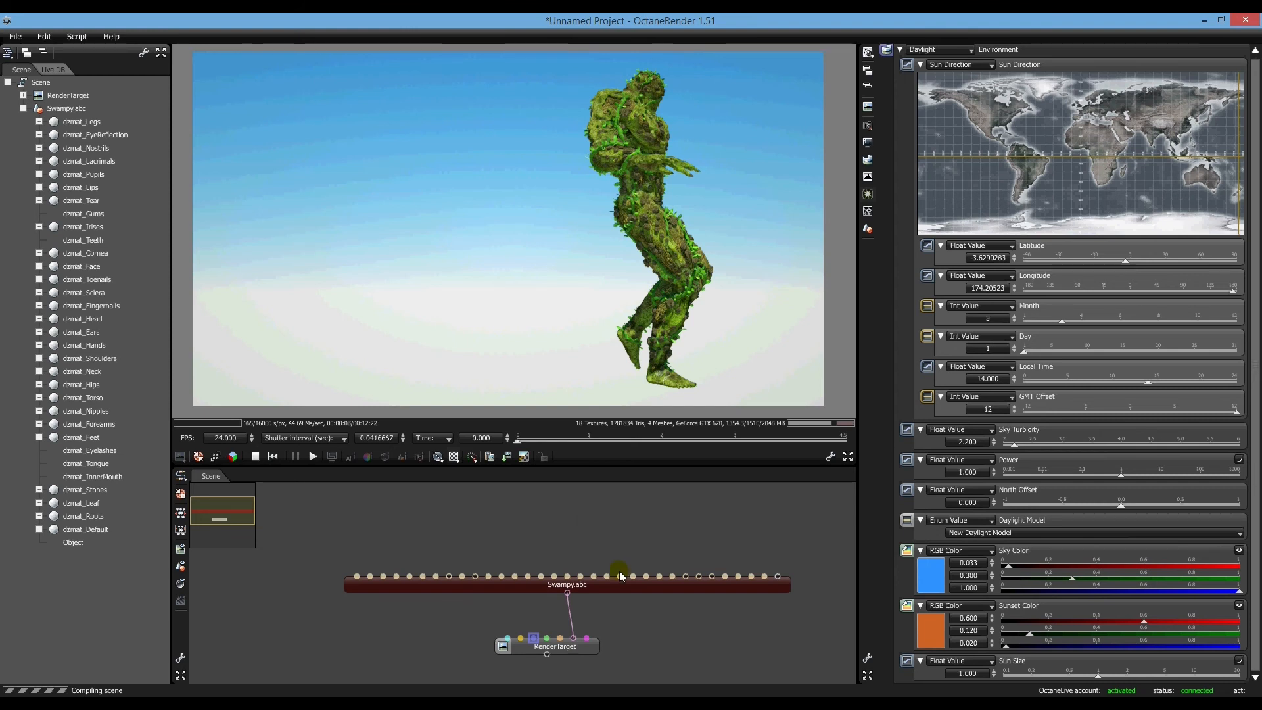
pyautogui.moveTo(618, 589)
pyautogui.mouseDown()
pyautogui.moveTo(656, 575)
pyautogui.moveTo(631, 581)
pyautogui.mouseUp()
pyautogui.click(590, 646)
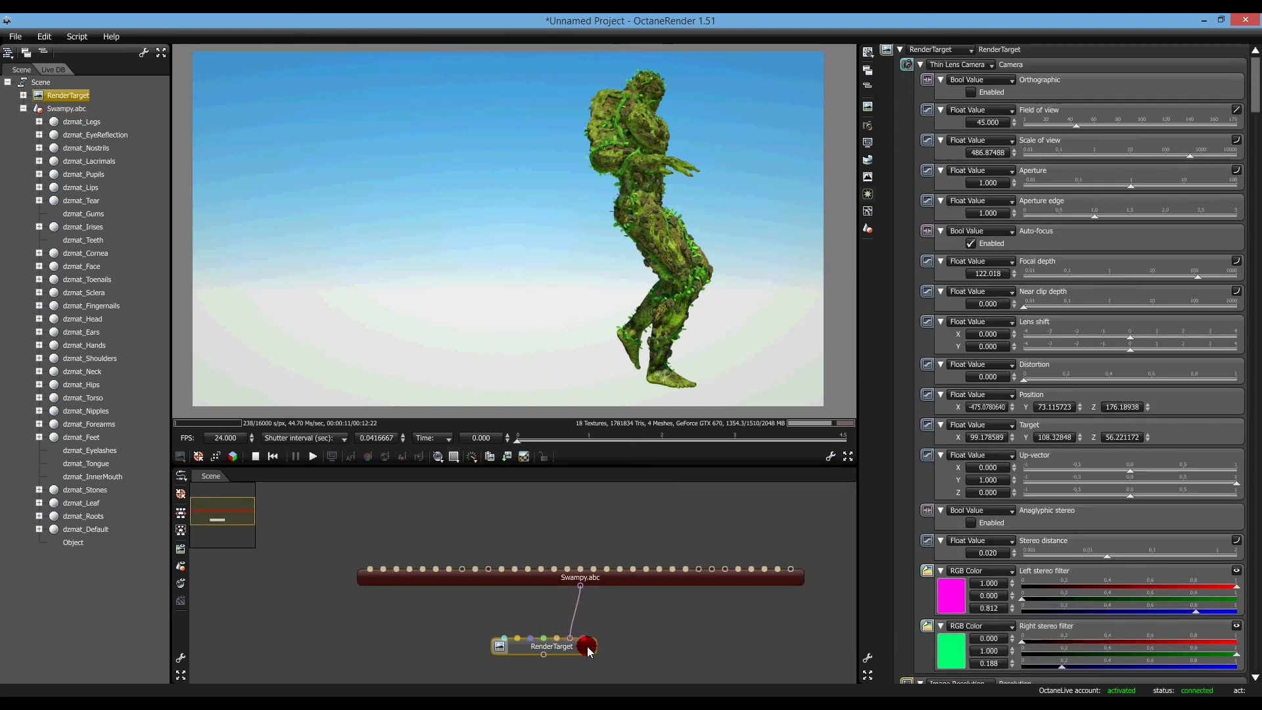
pyautogui.moveTo(589, 648); pyautogui.dragTo(589, 649)
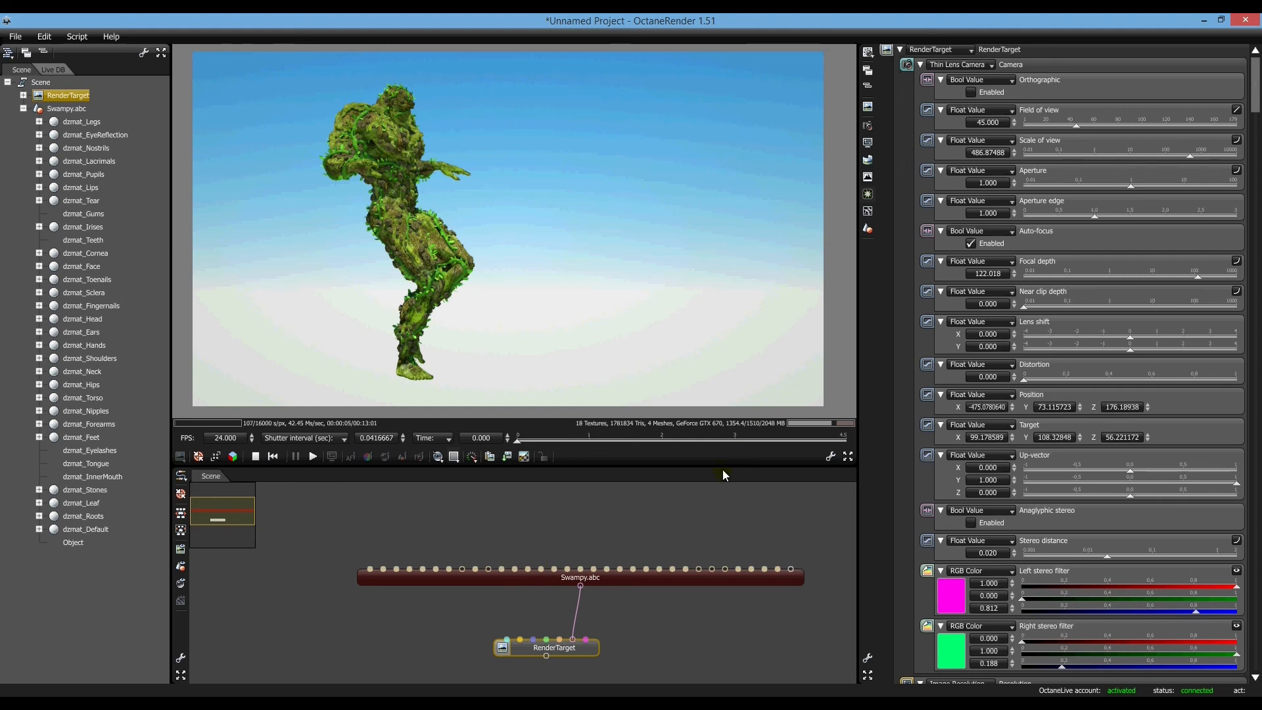
# Open the Render Imported Animation script and move its dialog below the creature's upper body
pyautogui.click(76, 37)
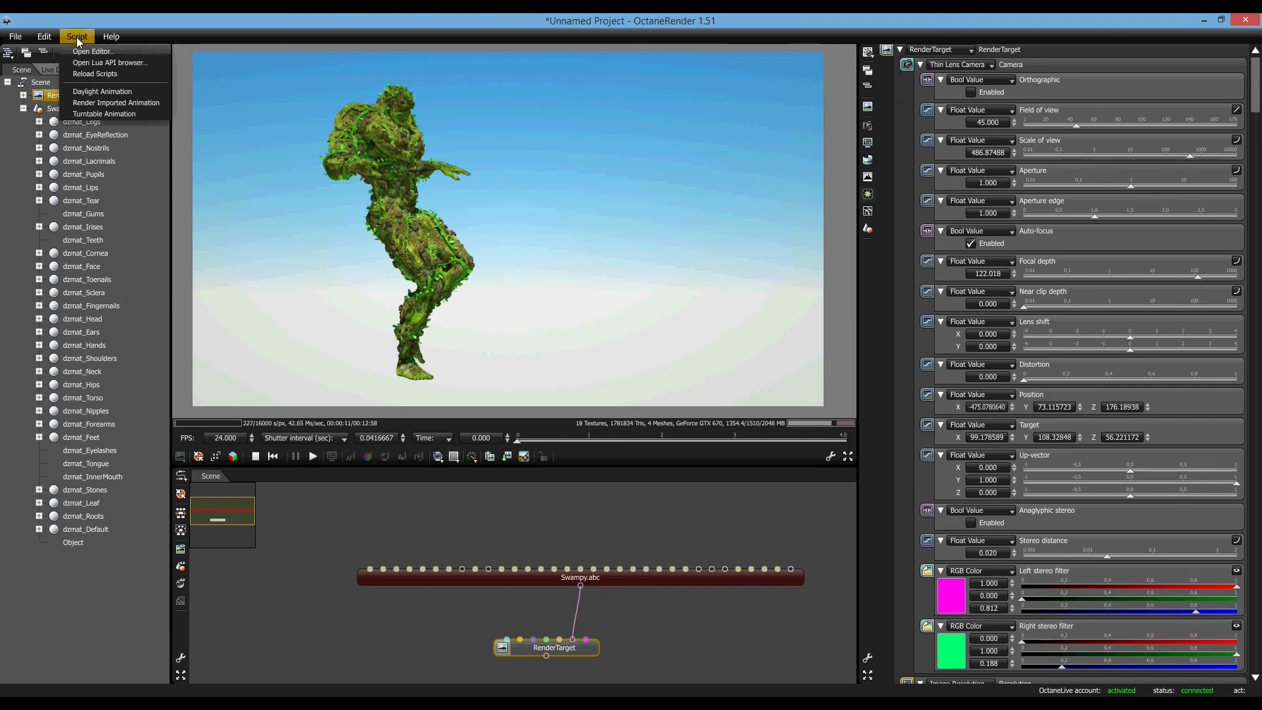
pyautogui.click(90, 103)
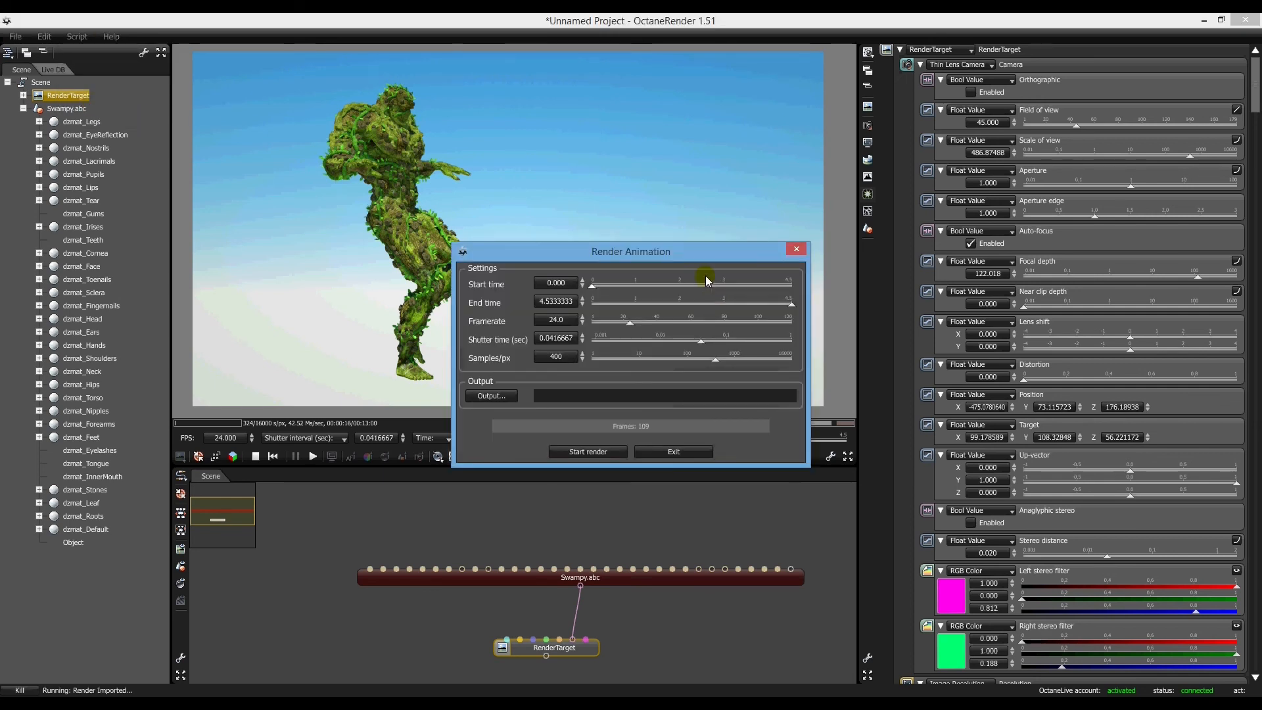
pyautogui.moveTo(678, 258); pyautogui.dragTo(499, 300)
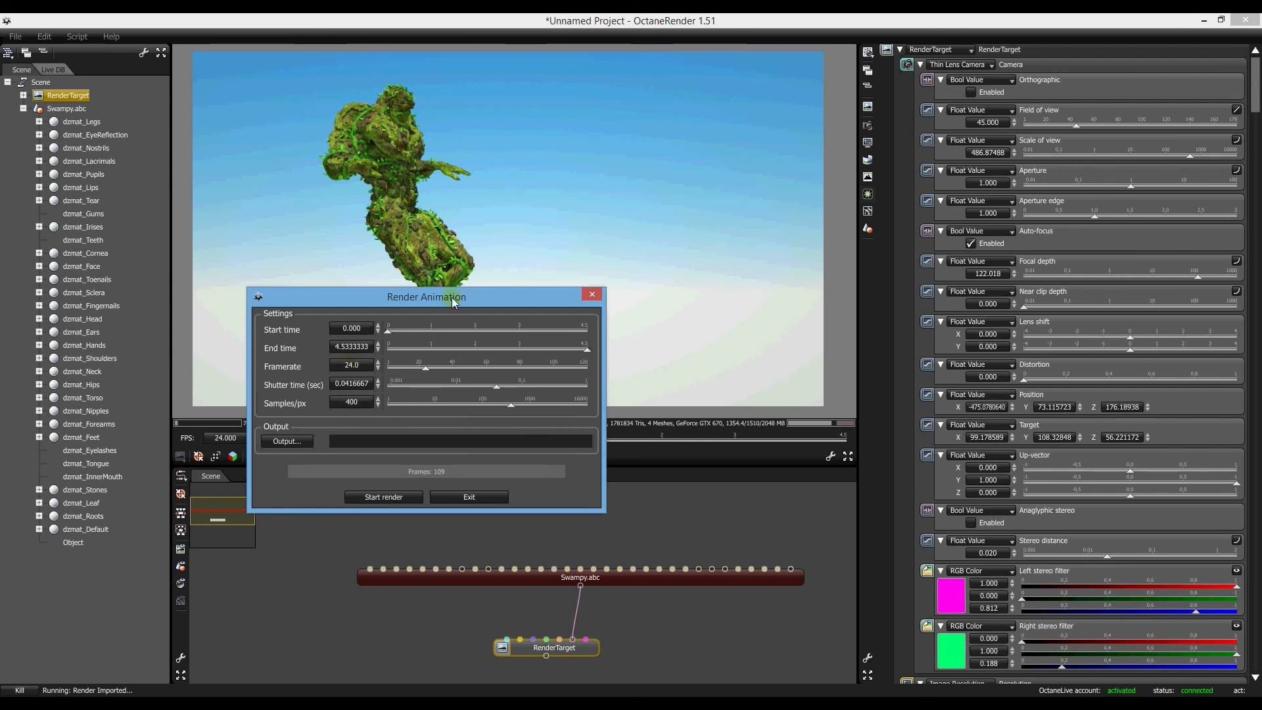
pyautogui.moveTo(454, 302); pyautogui.dragTo(481, 292)
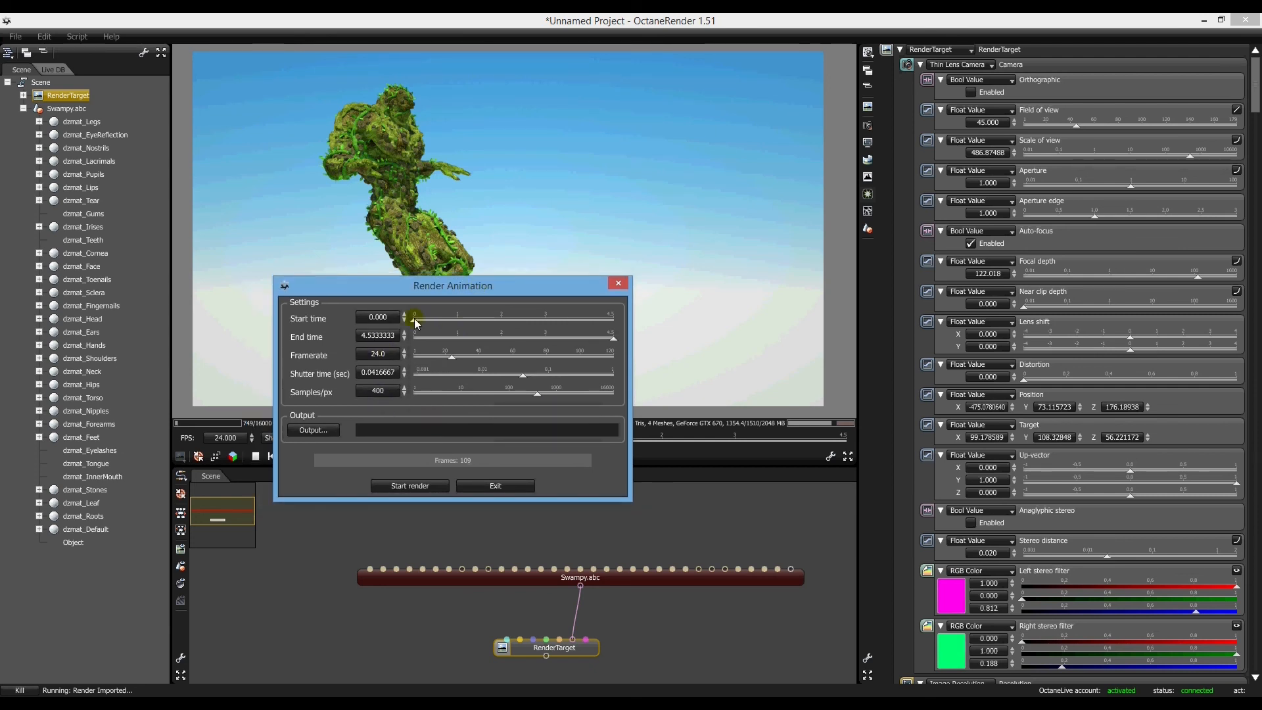
# Open the Fames folder for the render output and examine the image sequences already stored there
pyautogui.click(318, 432)
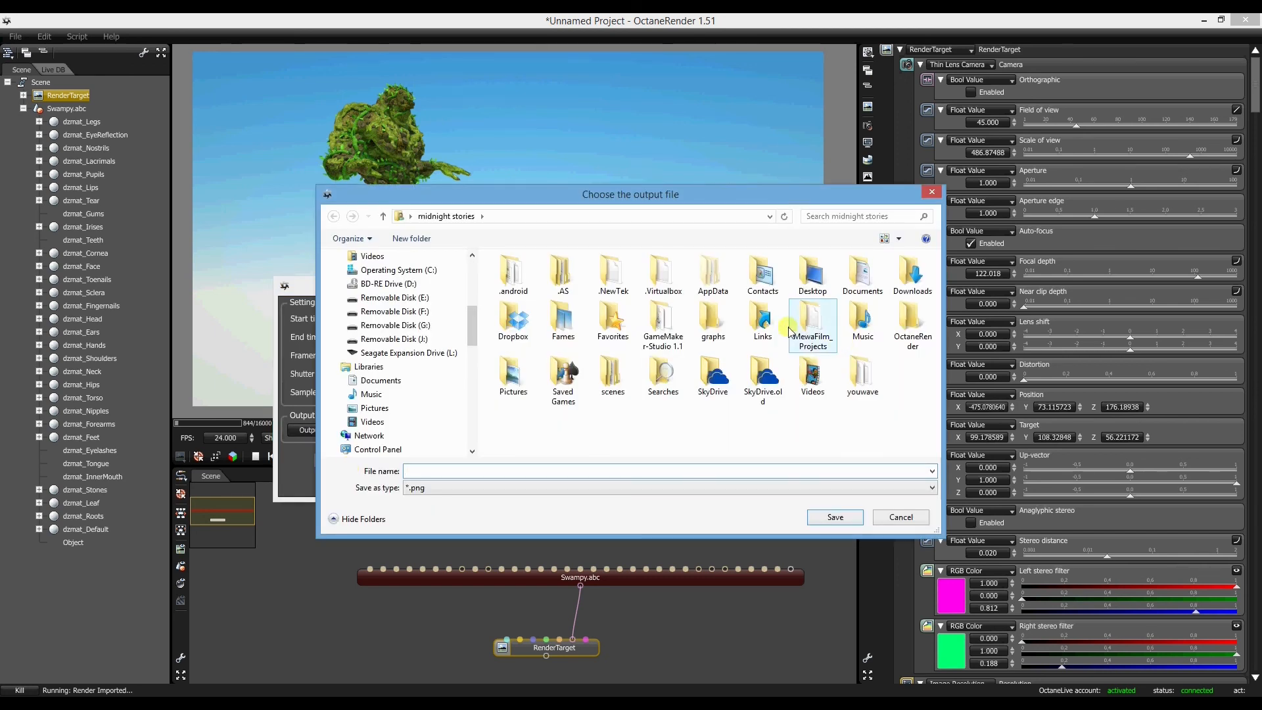
pyautogui.click(711, 384)
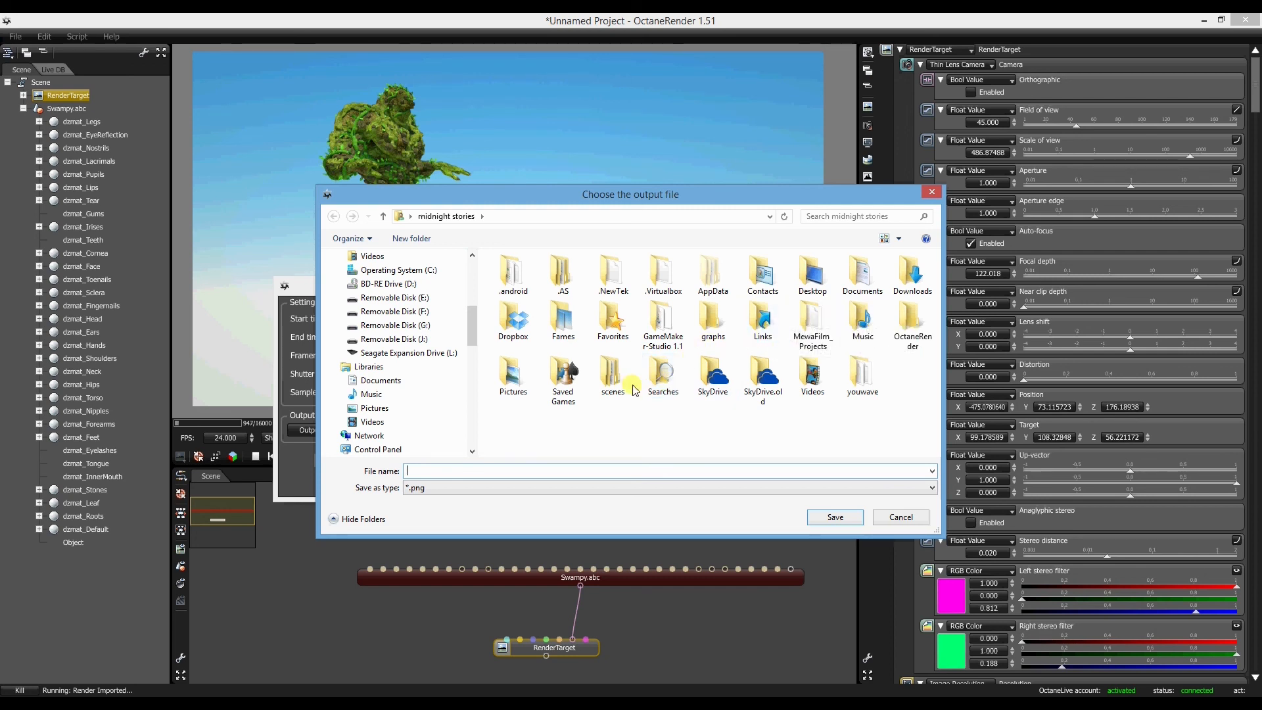
pyautogui.doubleClick(575, 330)
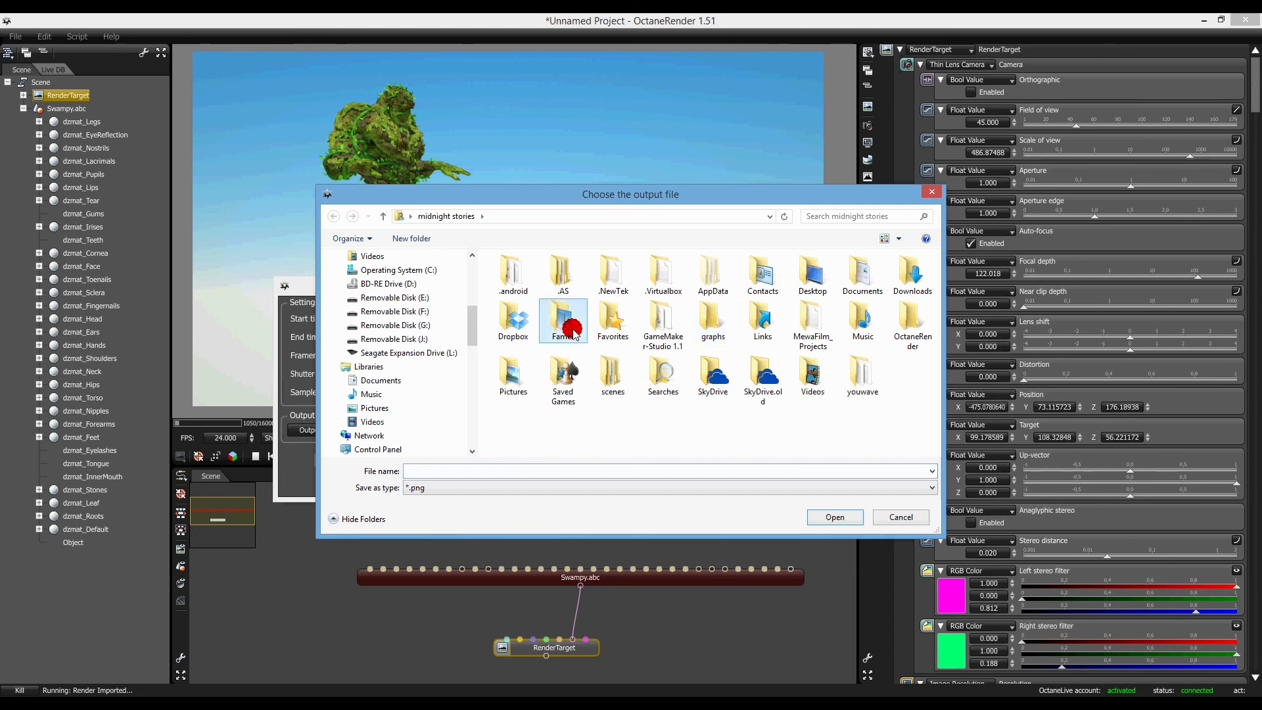
pyautogui.scroll(-1, 726, 369)
pyautogui.scroll(-5, 726, 369)
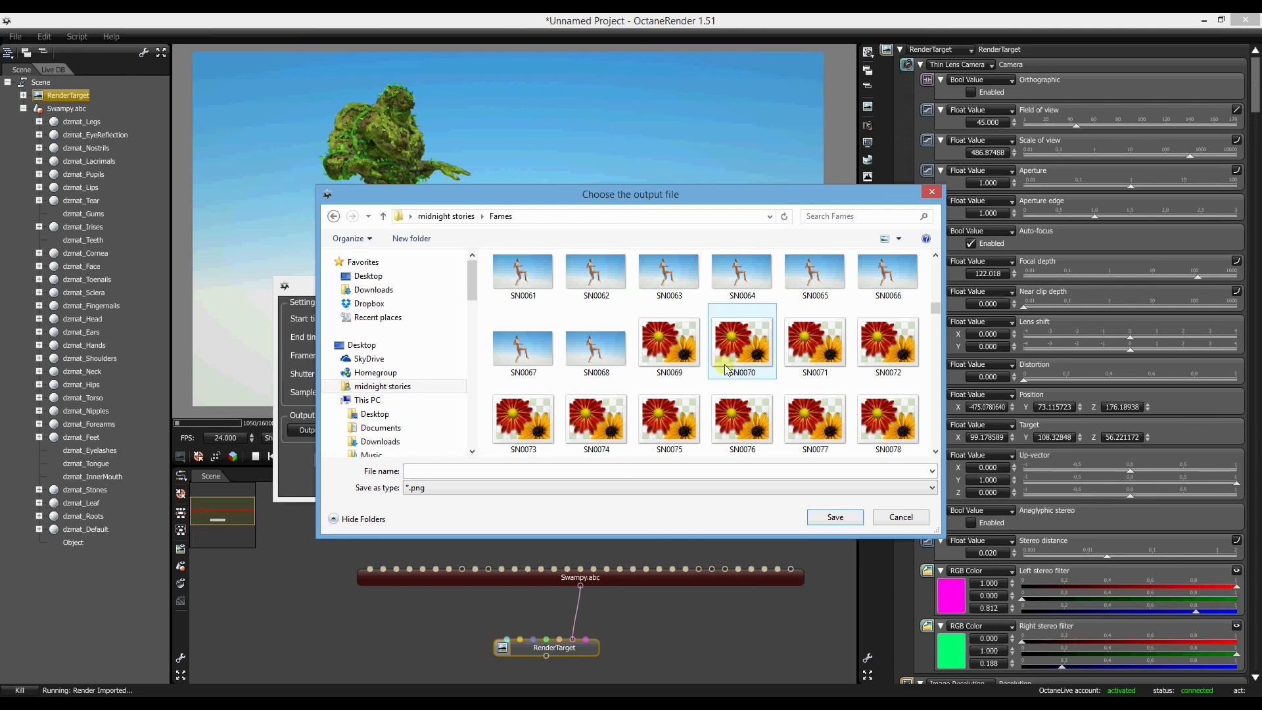
pyautogui.scroll(-3, 726, 369)
pyautogui.scroll(-2, 727, 369)
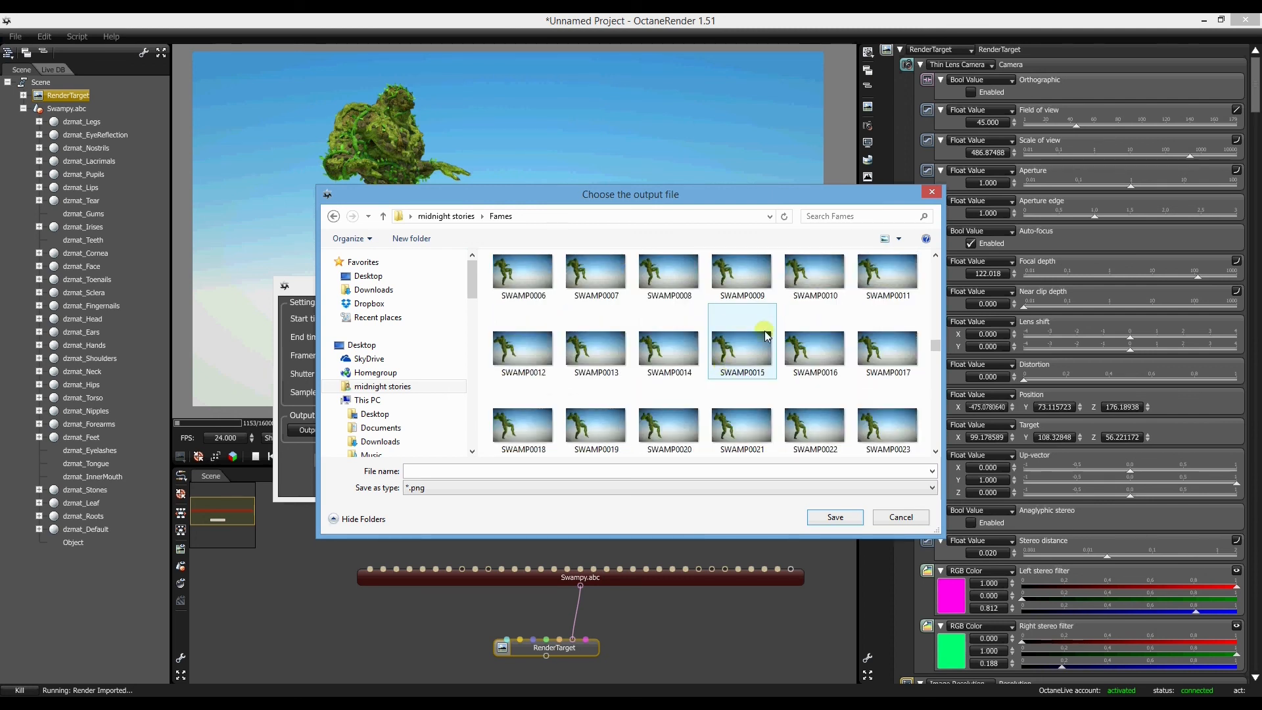
pyautogui.scroll(-1, 766, 332)
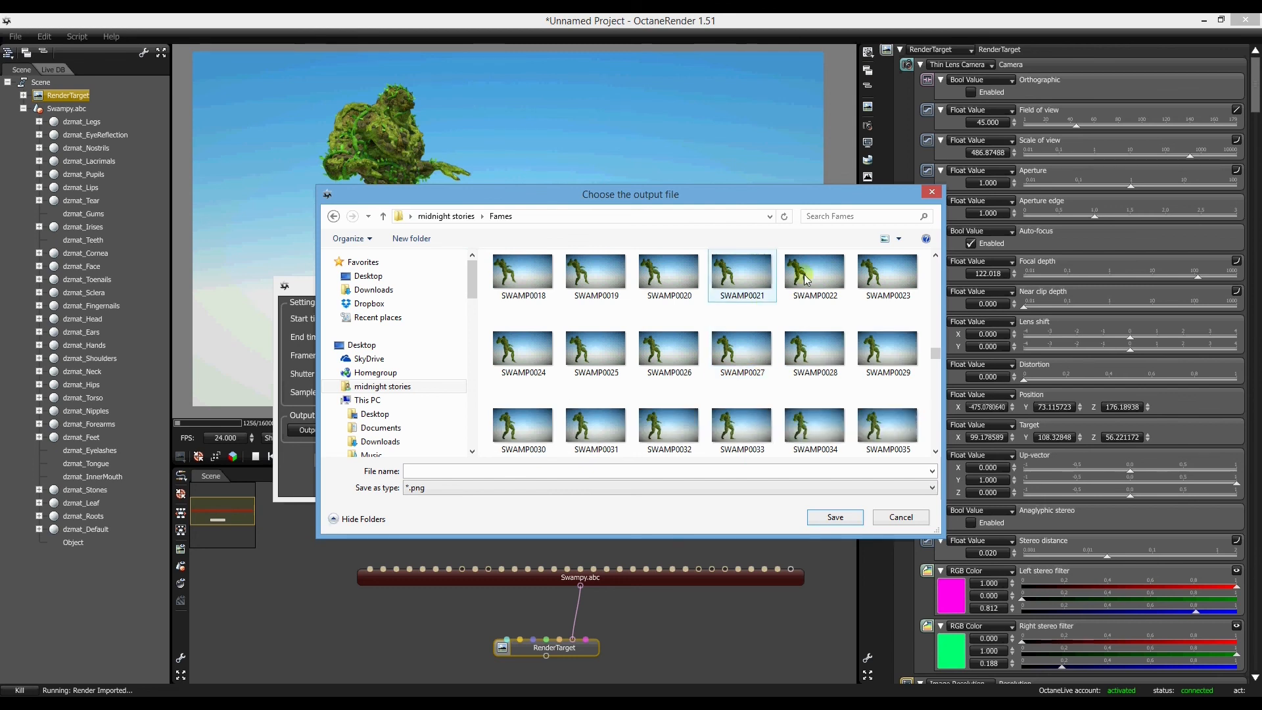
pyautogui.scroll(-1, 795, 348)
pyautogui.scroll(-3, 796, 349)
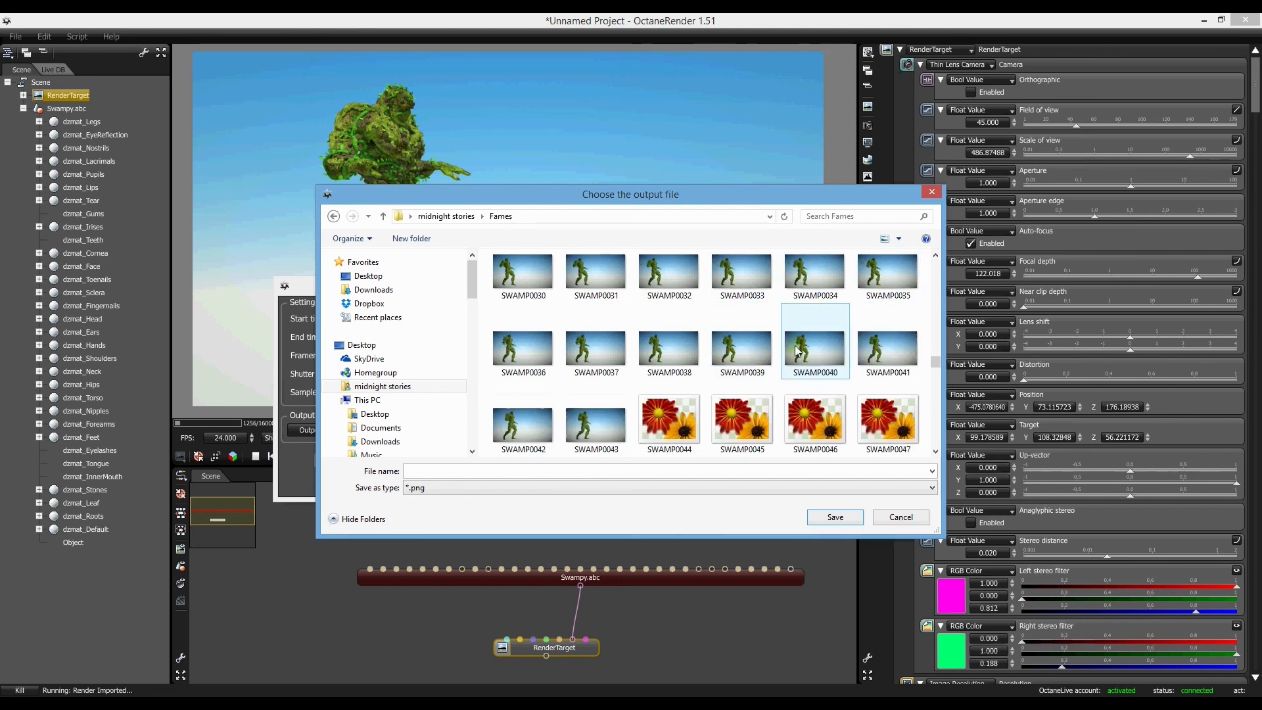
pyautogui.scroll(-2, 797, 350)
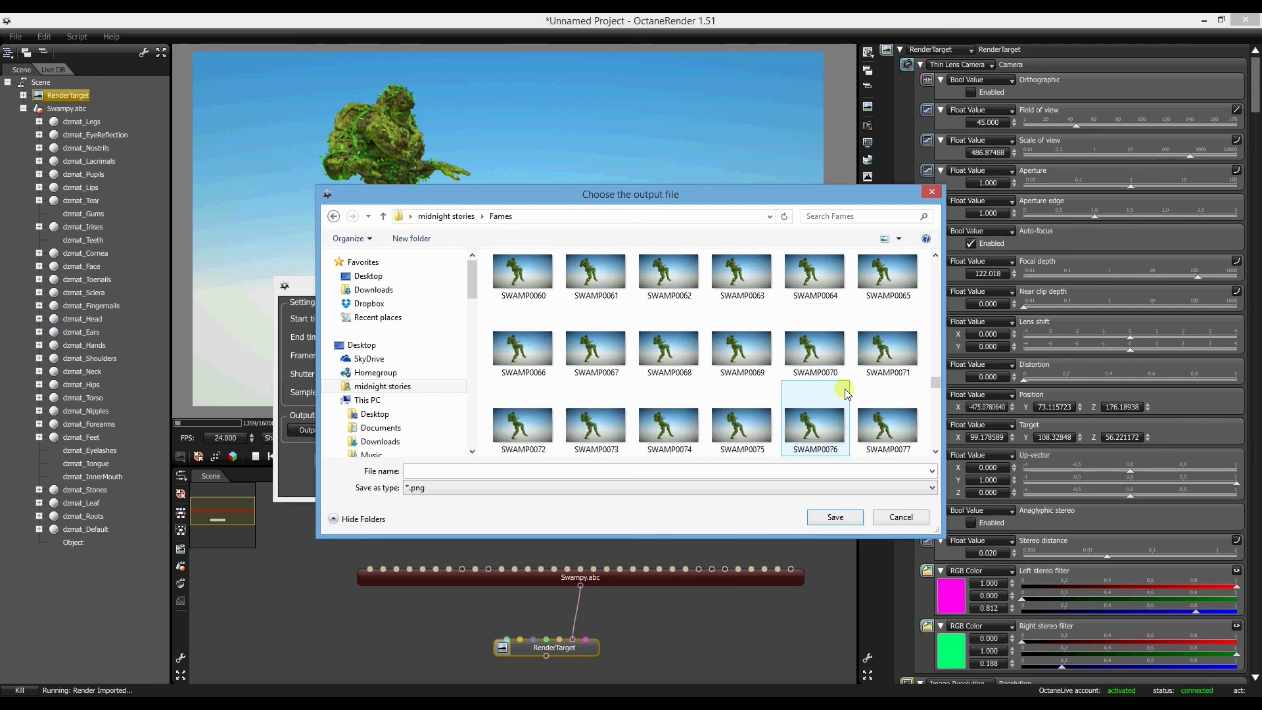
pyautogui.scroll(5, 844, 392)
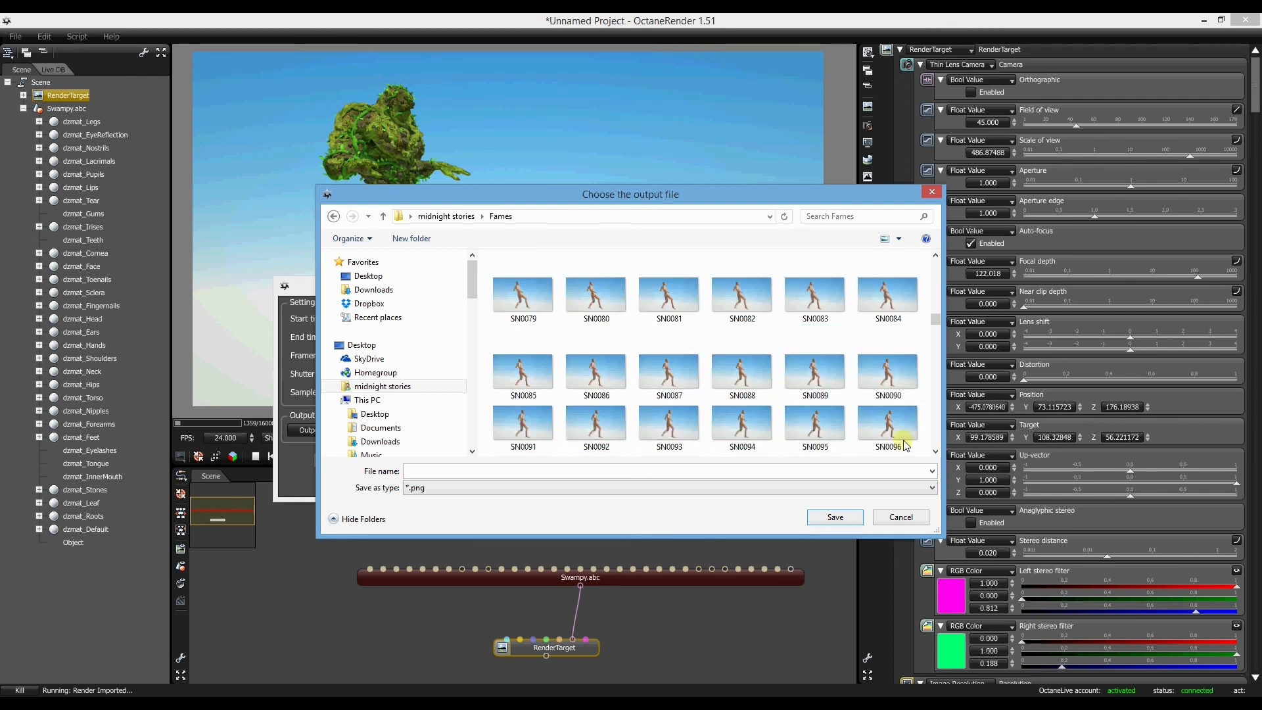
# Set the animation's output file name to Sneak in the Fames folder, and exit the render dialog without rendering
pyautogui.click(590, 475)
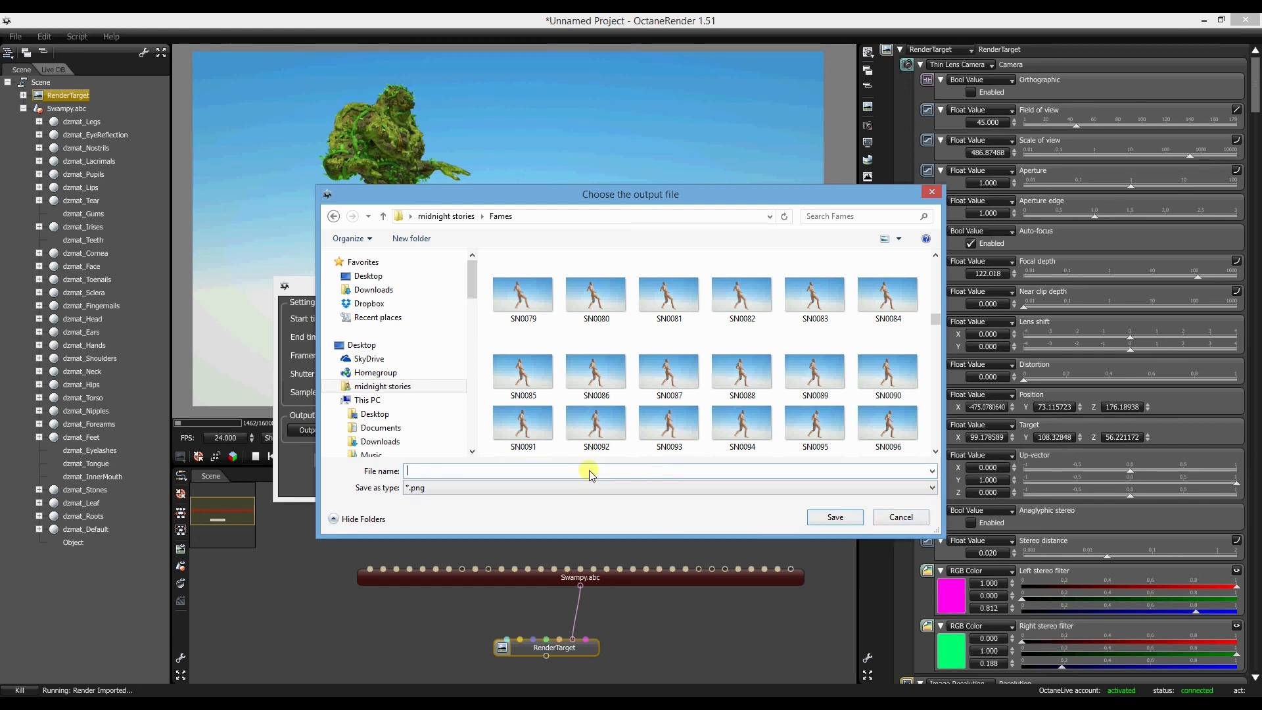
pyautogui.write('Sneak')
pyautogui.click(836, 517)
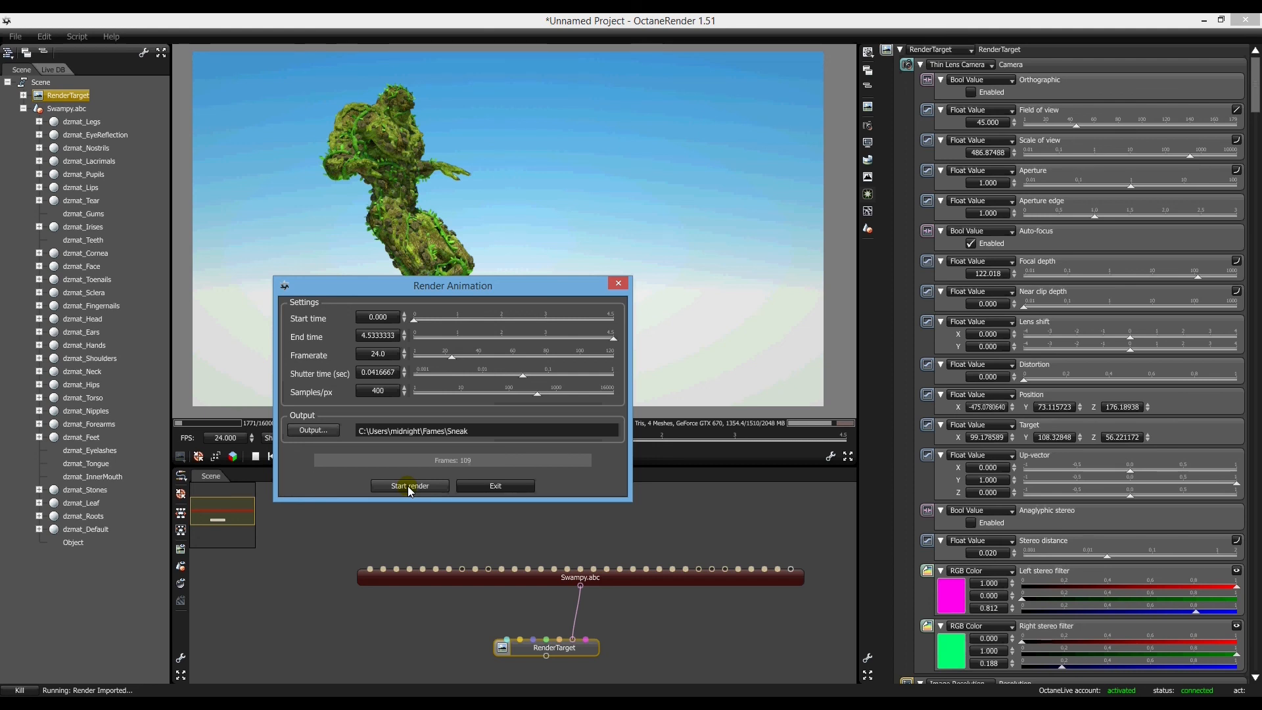
pyautogui.click(516, 484)
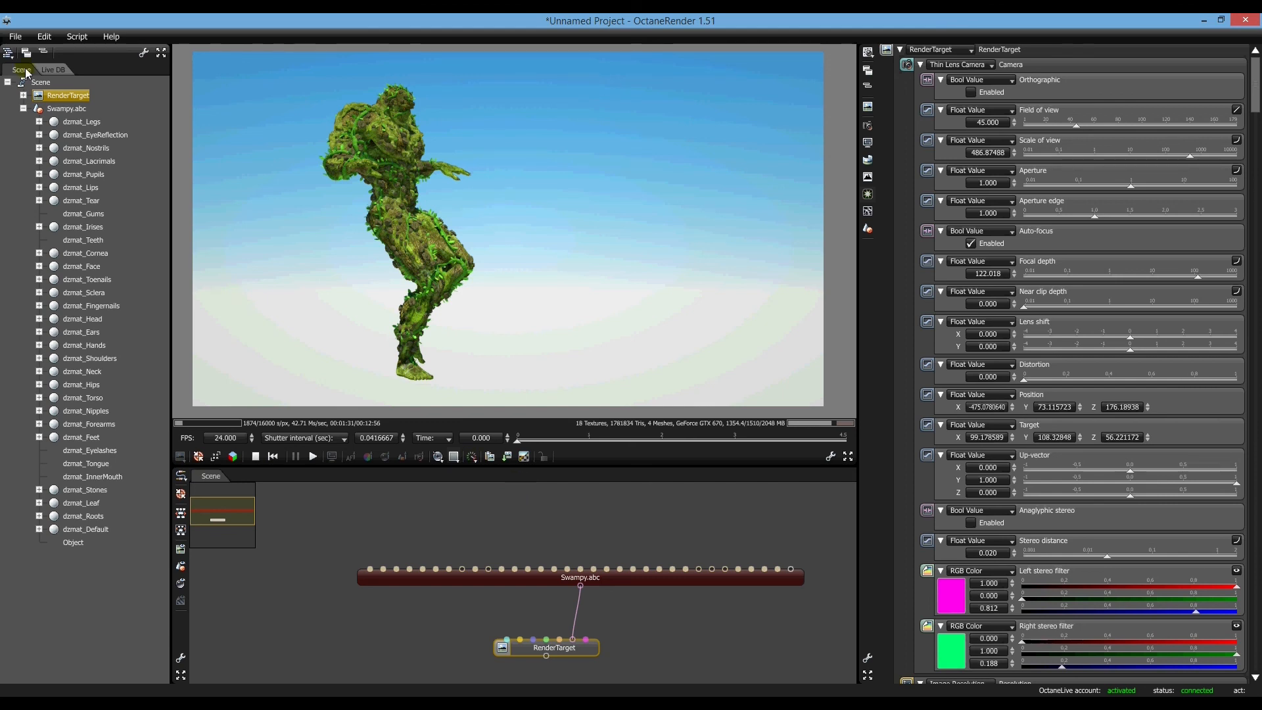
# Save the scene as Swampy-Walk in the Swampy project folder
pyautogui.click(16, 37)
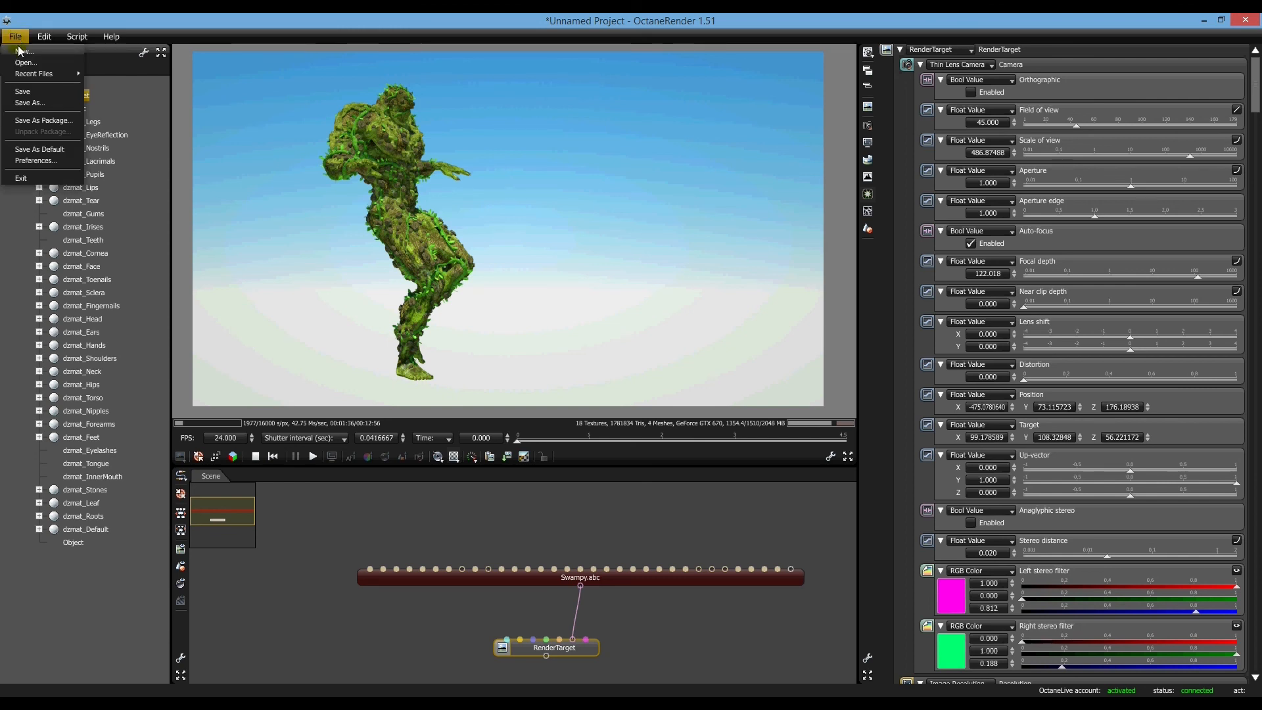
pyautogui.click(38, 104)
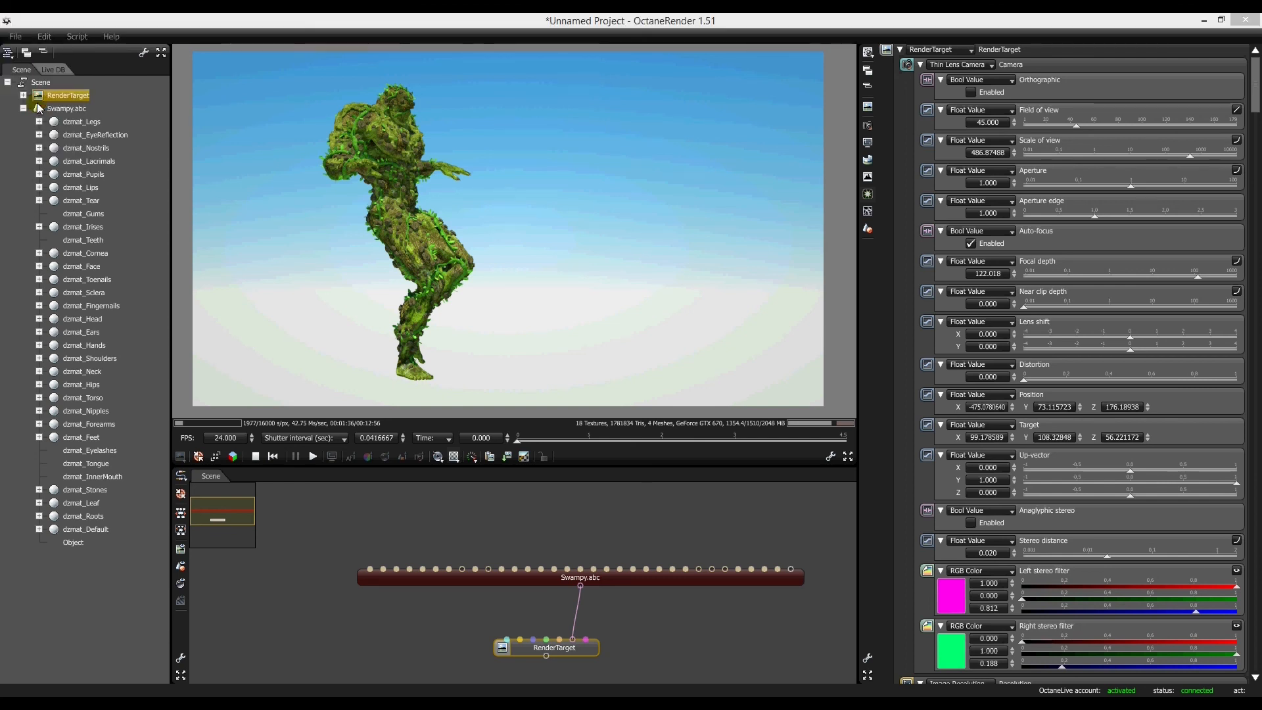
pyautogui.click(524, 294)
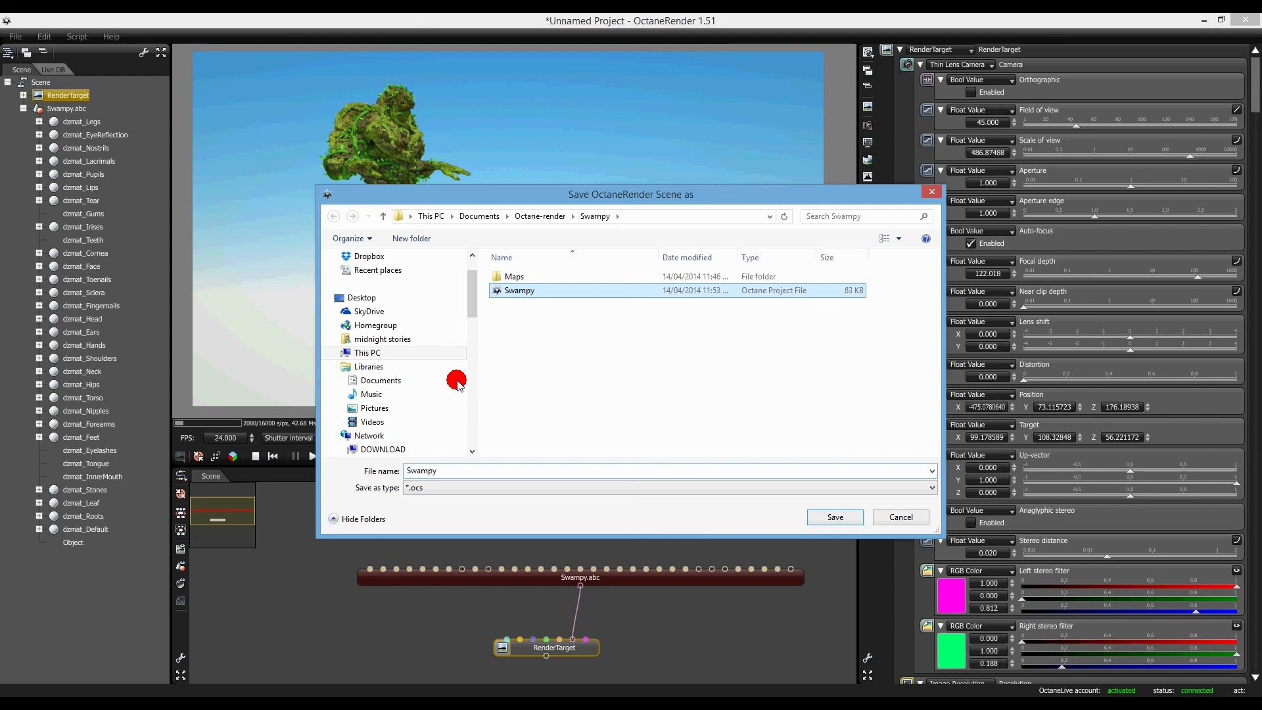
pyautogui.doubleClick(442, 470)
pyautogui.click(449, 476)
pyautogui.write('-Walk')
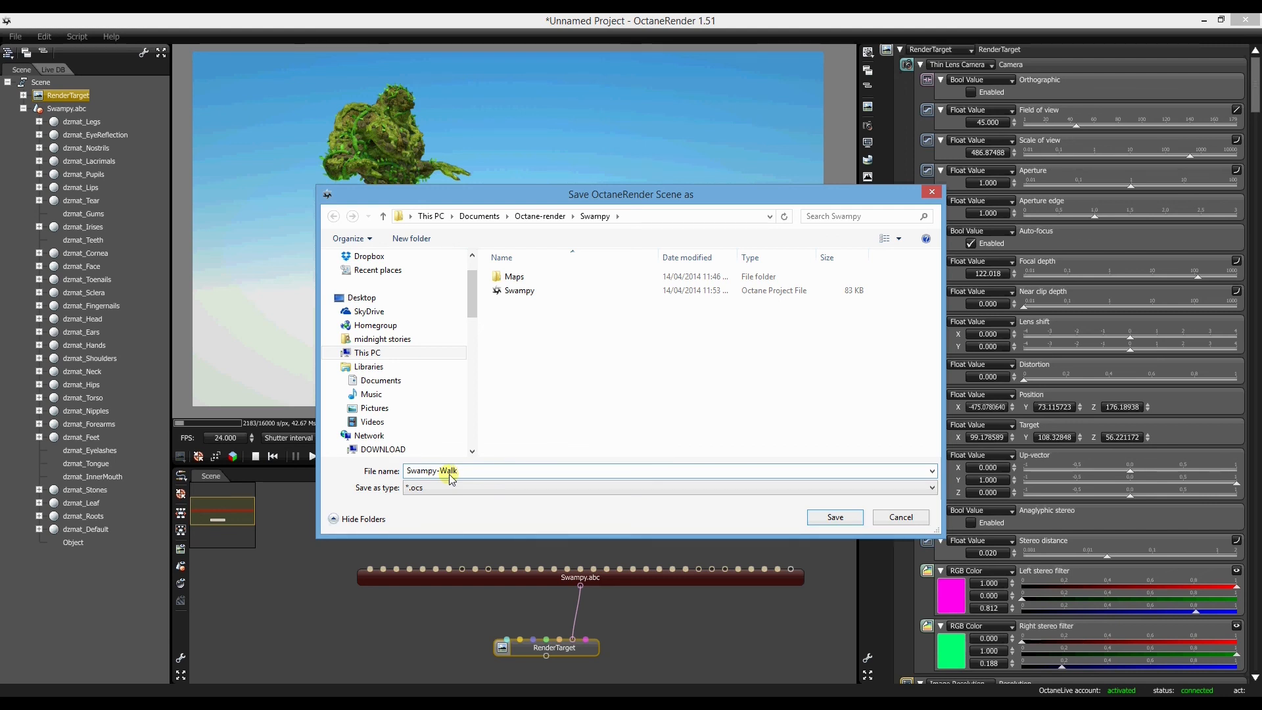
pyautogui.press('Return')
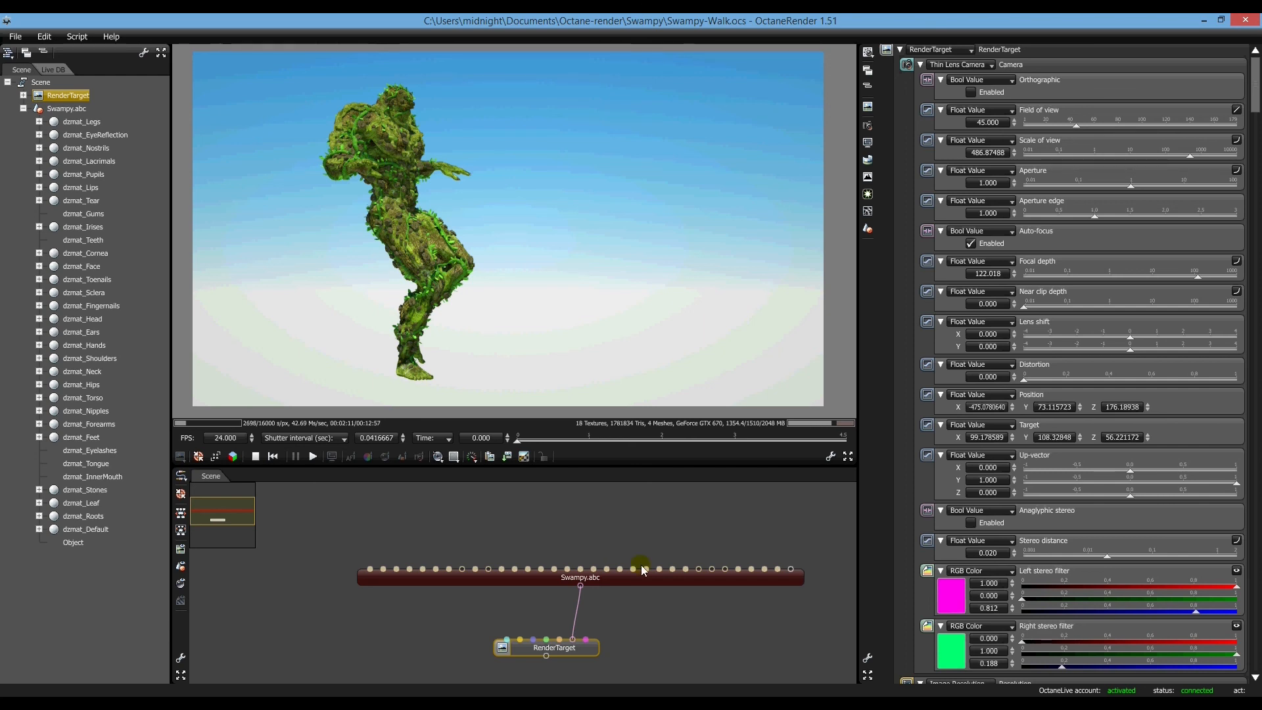
# View the Swampy.abc node's materials and return to the RenderTarget node's preview and settings
pyautogui.moveTo(645, 577)
pyautogui.mouseDown()
pyautogui.moveTo(632, 563)
pyautogui.moveTo(648, 574)
pyautogui.mouseUp()
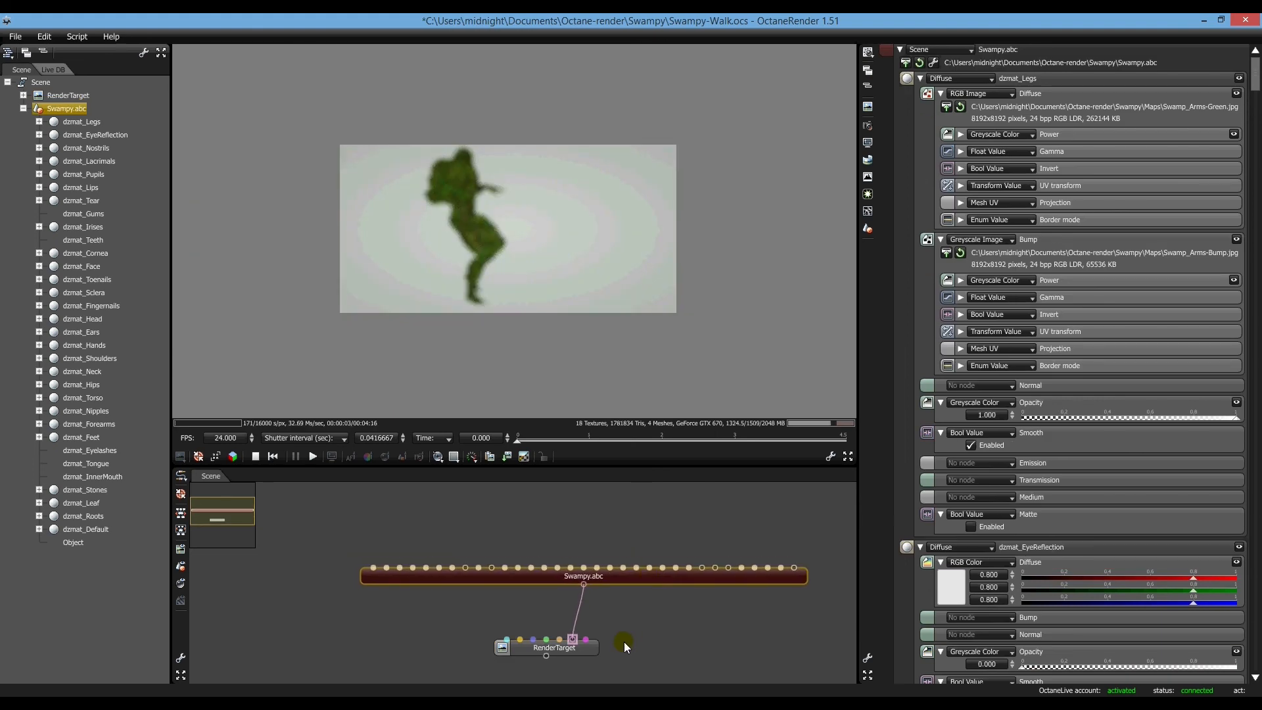
pyautogui.click(584, 654)
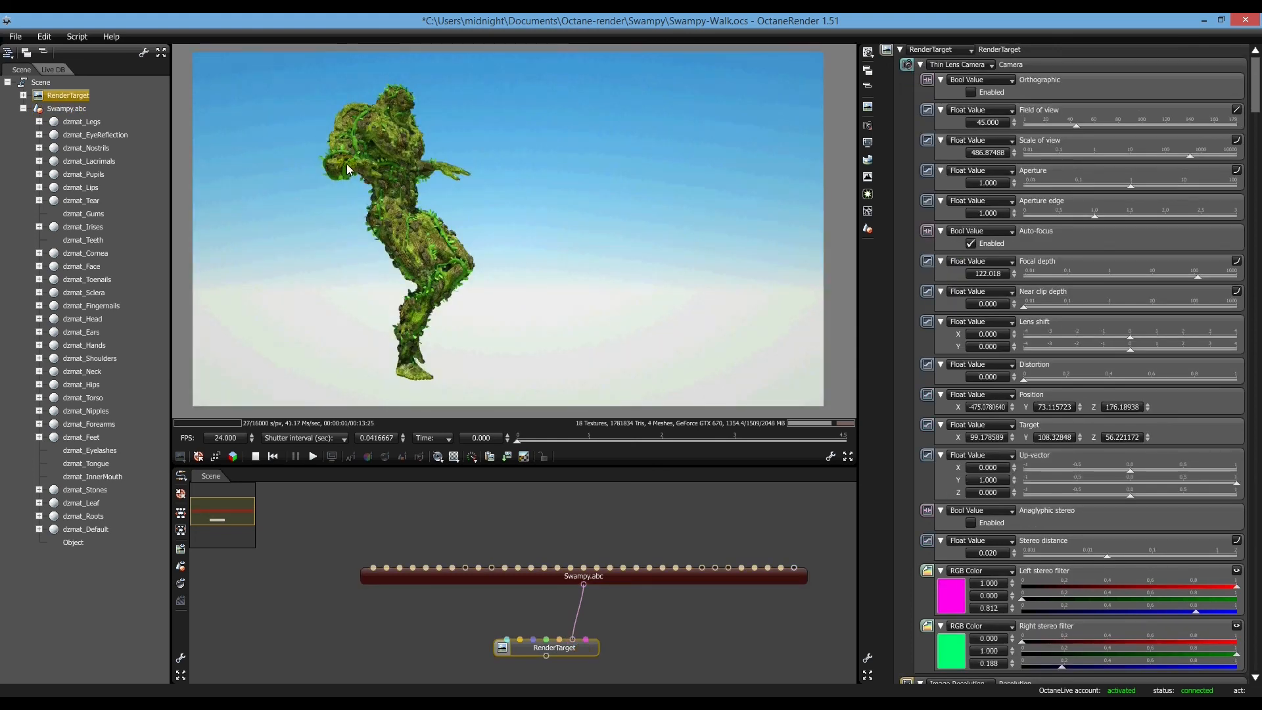
pyautogui.click(457, 161)
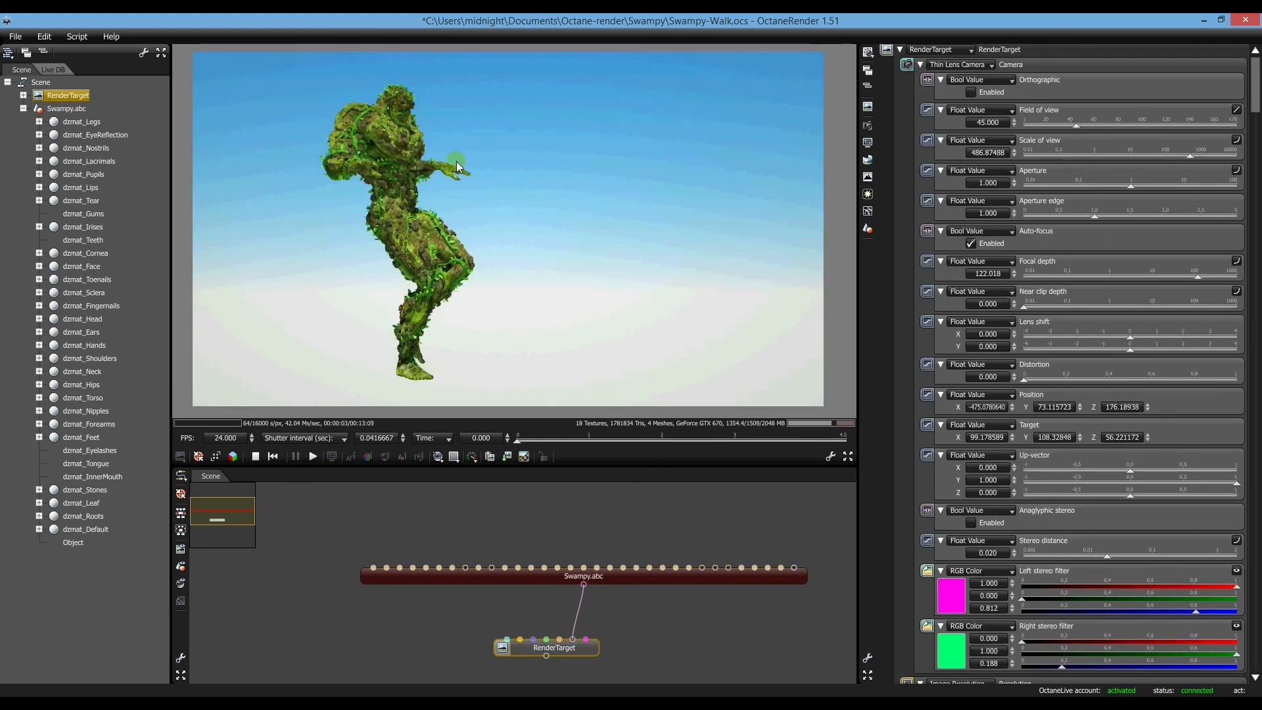